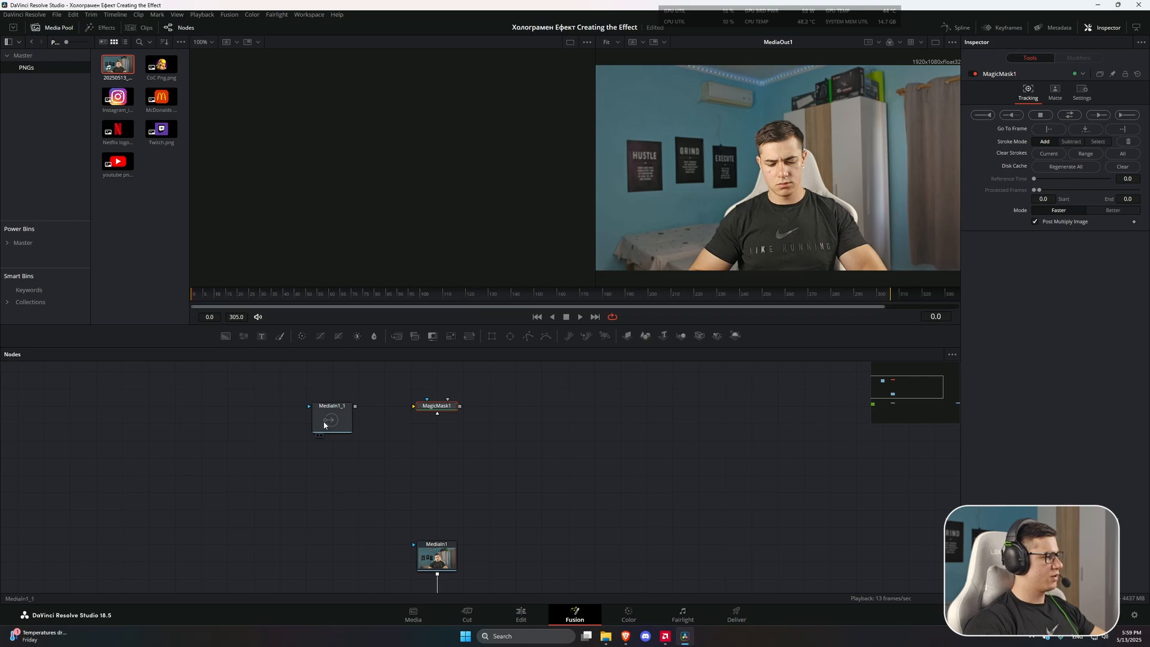
Feed the MediaIn1_1 clip into the MagicMask1 node and show the mask node in both viewers.
drag(323, 425, 271, 426)
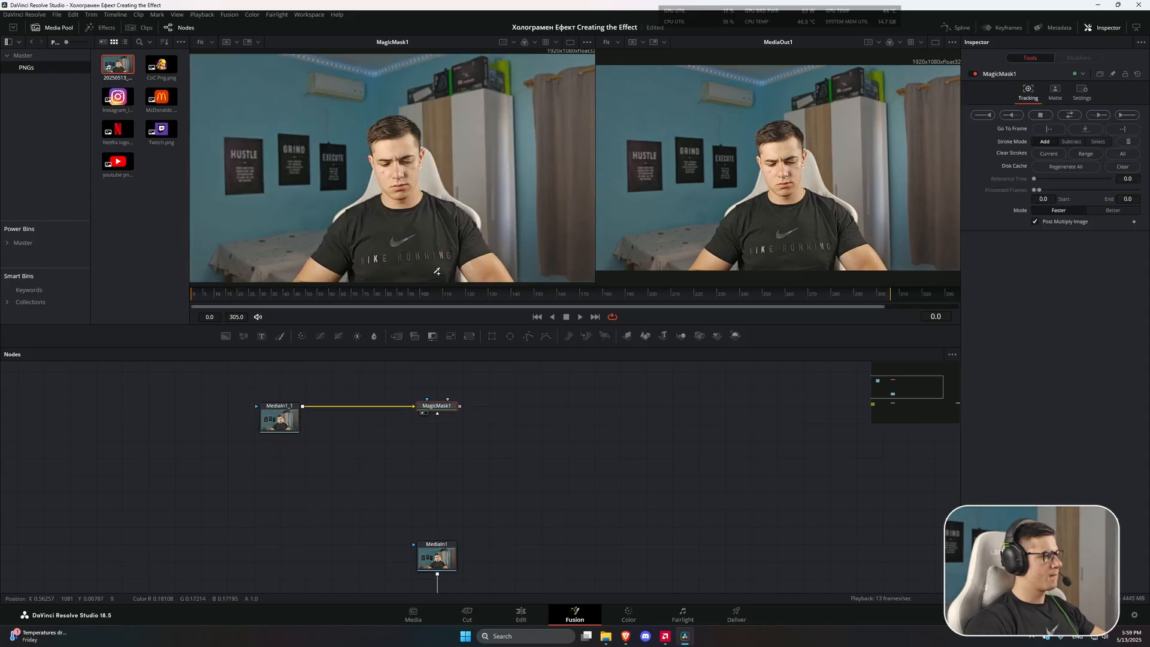
key(2)
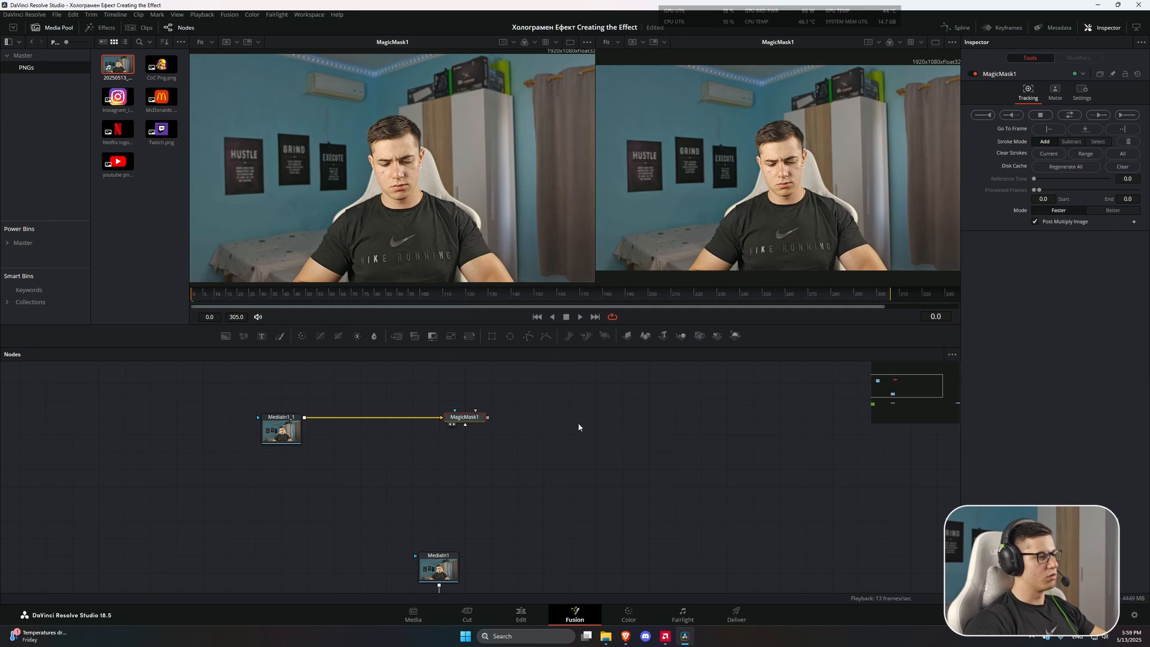
At frame 111, paint Magic Mask Add strokes over the man's torso, arms, shoulder and face.
drag(473, 295, 507, 294)
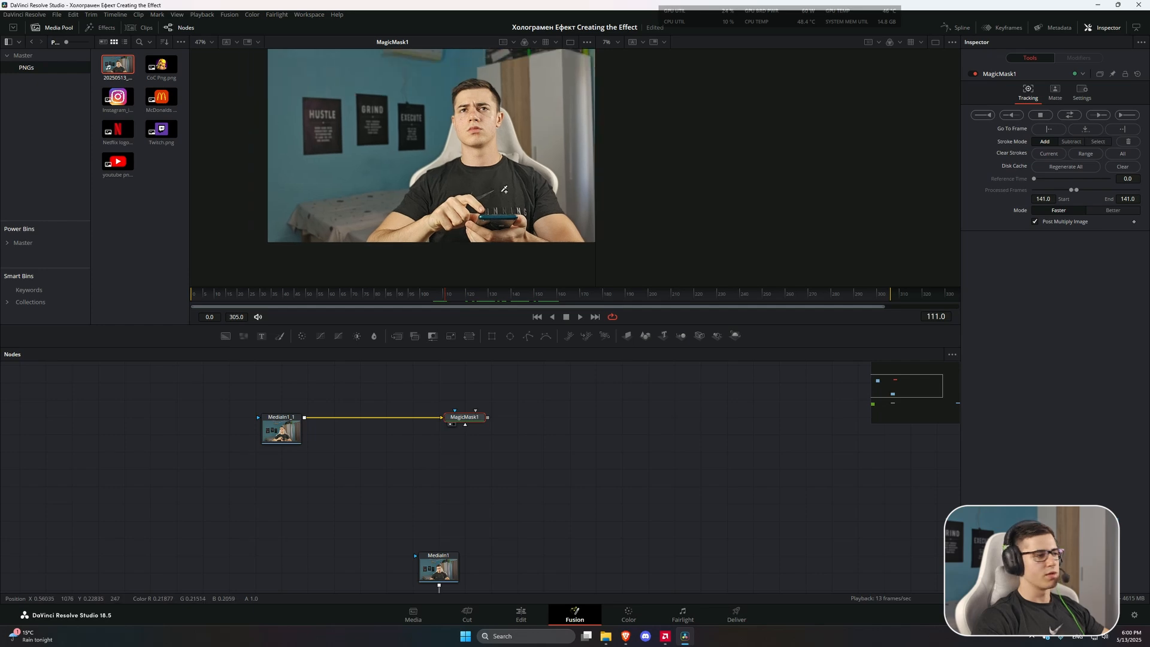
scroll(504, 189, up, 4)
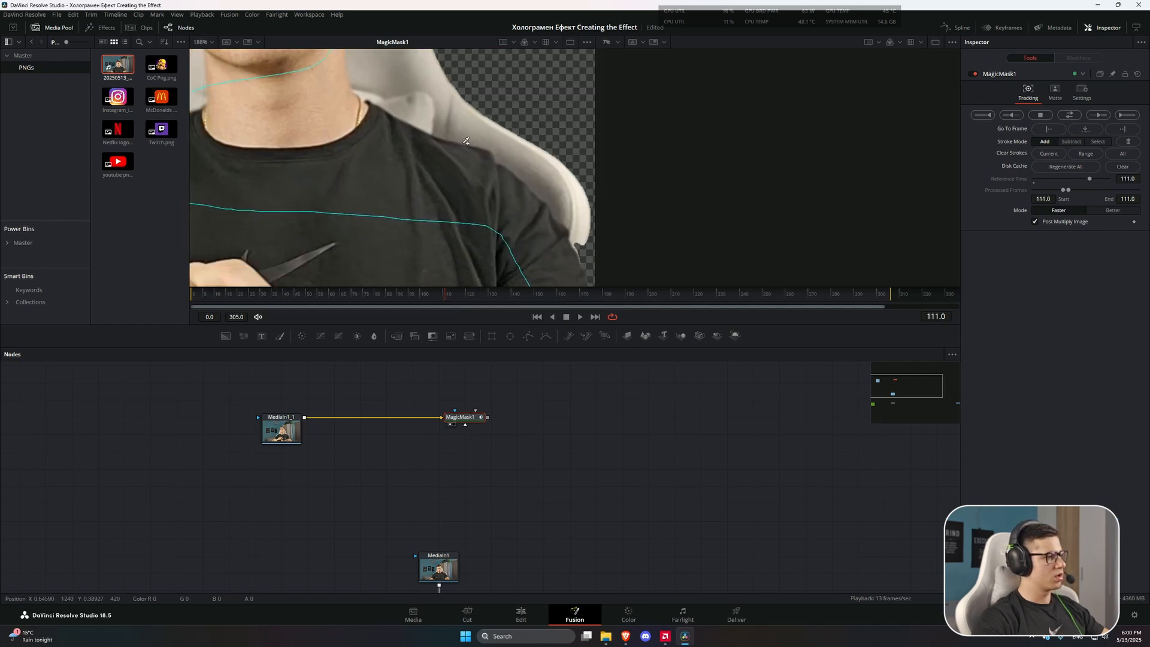
scroll(507, 213, down, 3)
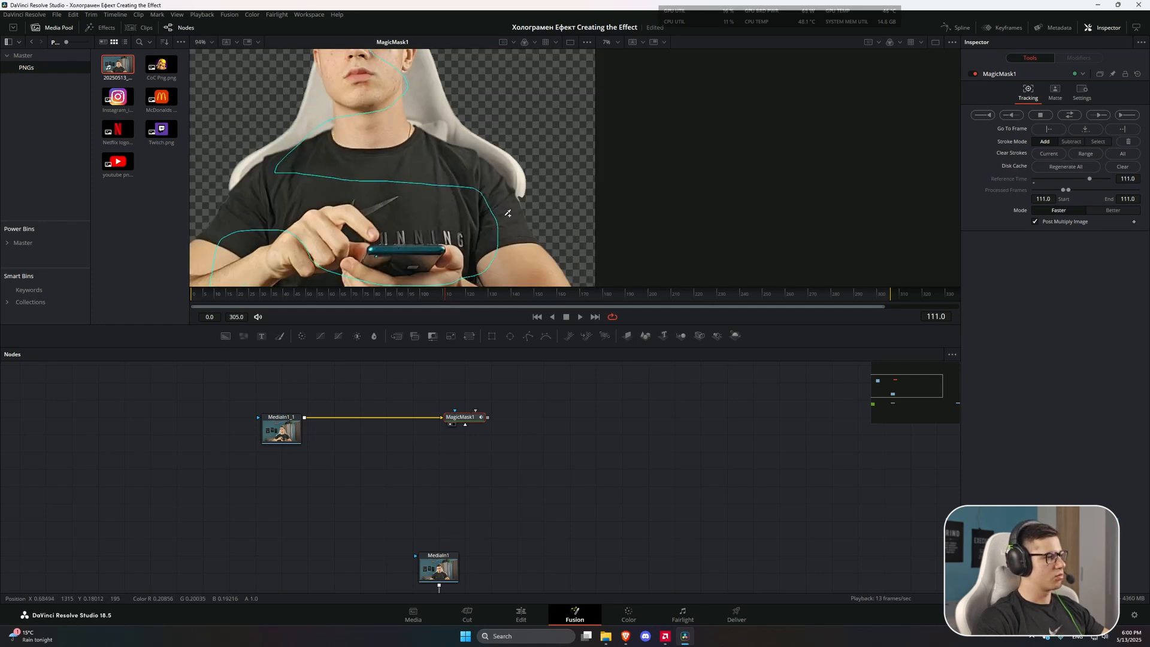
scroll(507, 213, up, 2)
scroll(489, 223, down, 5)
scroll(371, 214, up, 4)
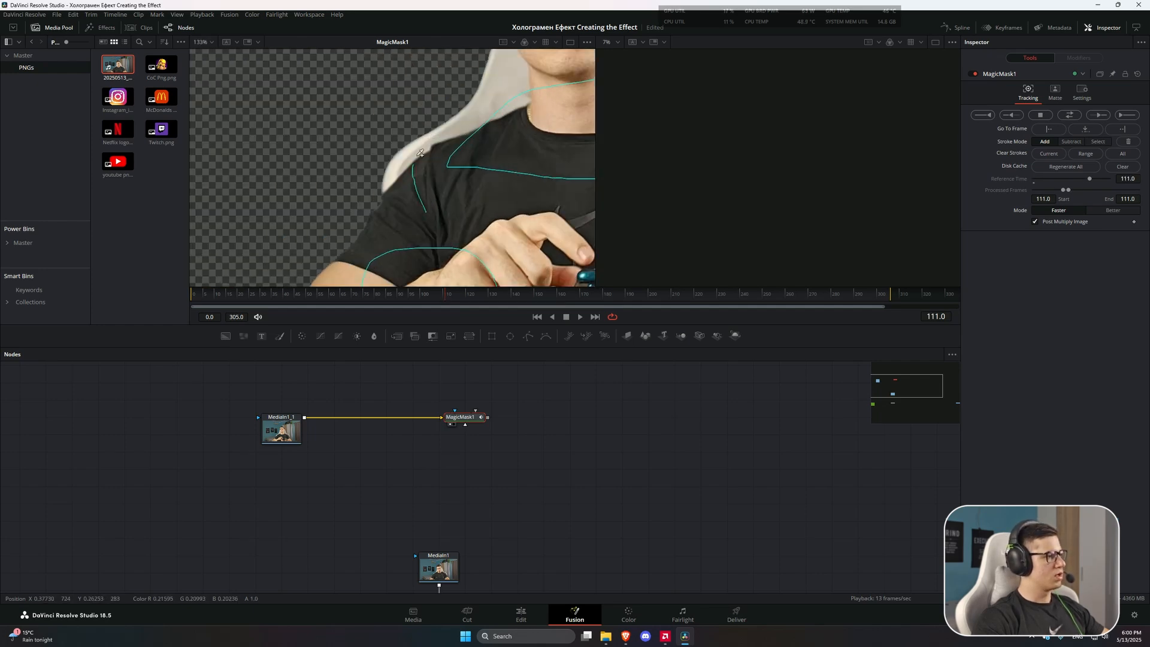
drag(500, 144, 483, 193)
scroll(393, 233, down, 2)
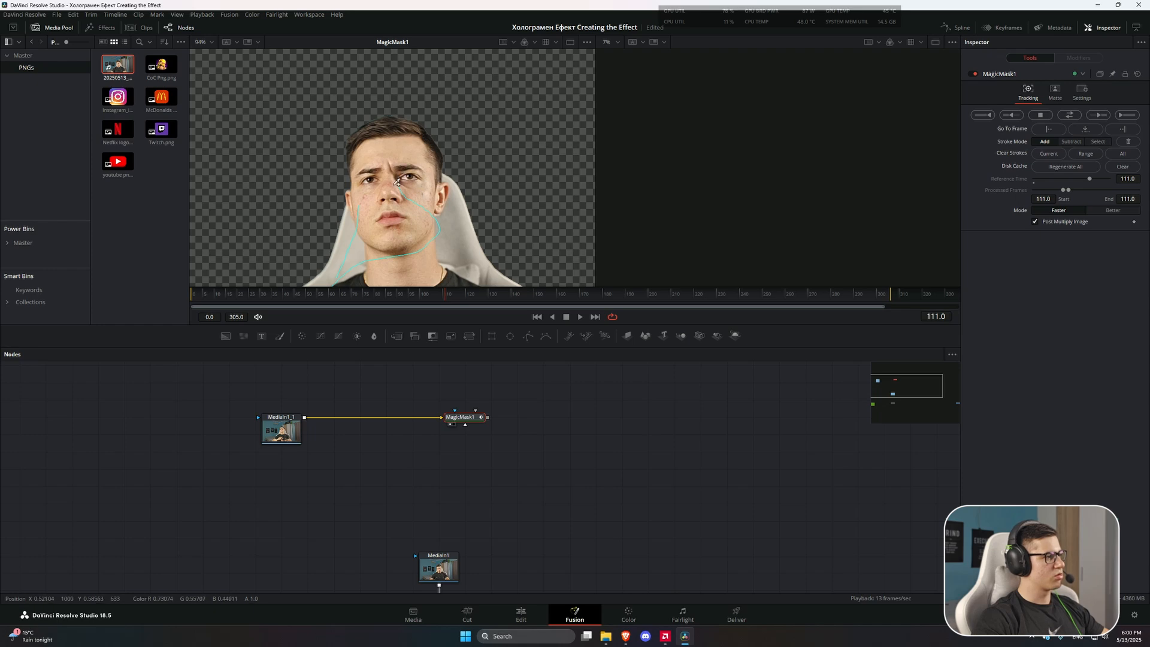
drag(397, 182, 389, 149)
Paint a Subtract stroke through the room background around the man.
scroll(423, 192, down, 3)
click(1071, 142)
drag(559, 206, 487, 199)
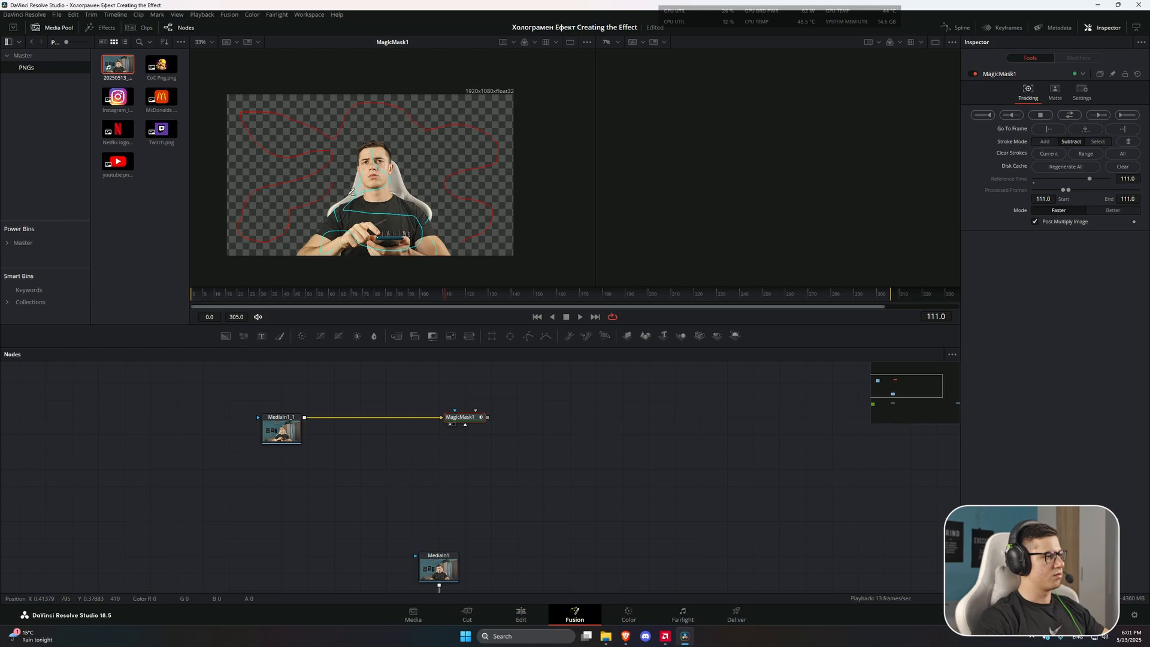
Set the Magic Mask mode to Better and track the mask in both directions from frame 111.
scroll(381, 186, up, 3)
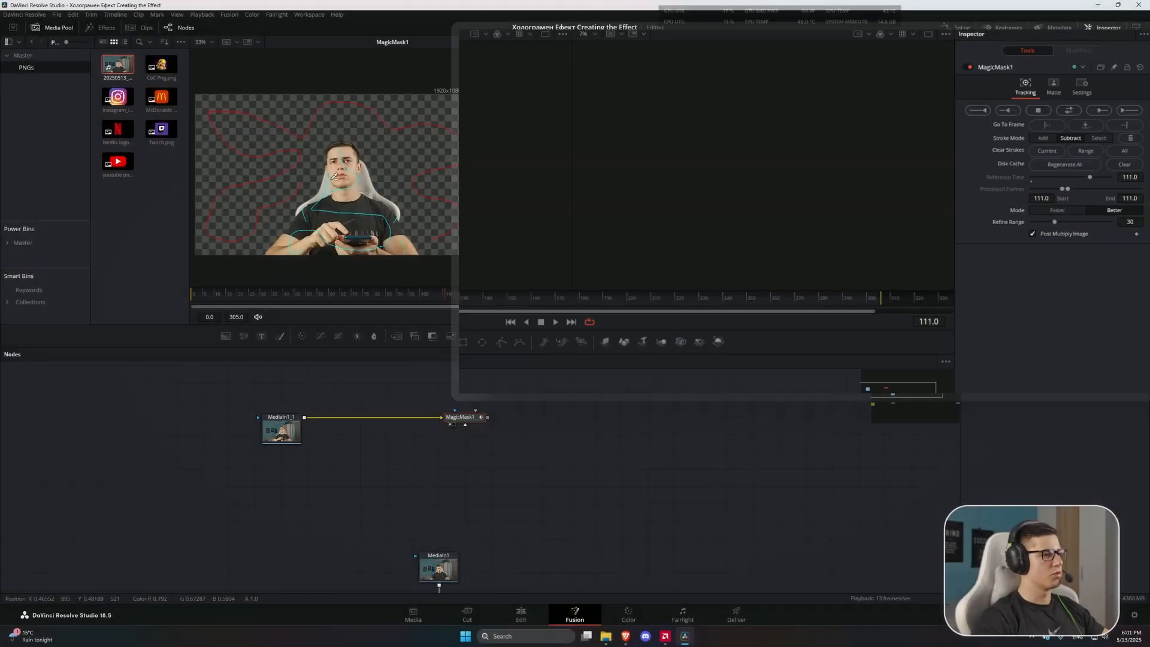
drag(418, 196, 381, 194)
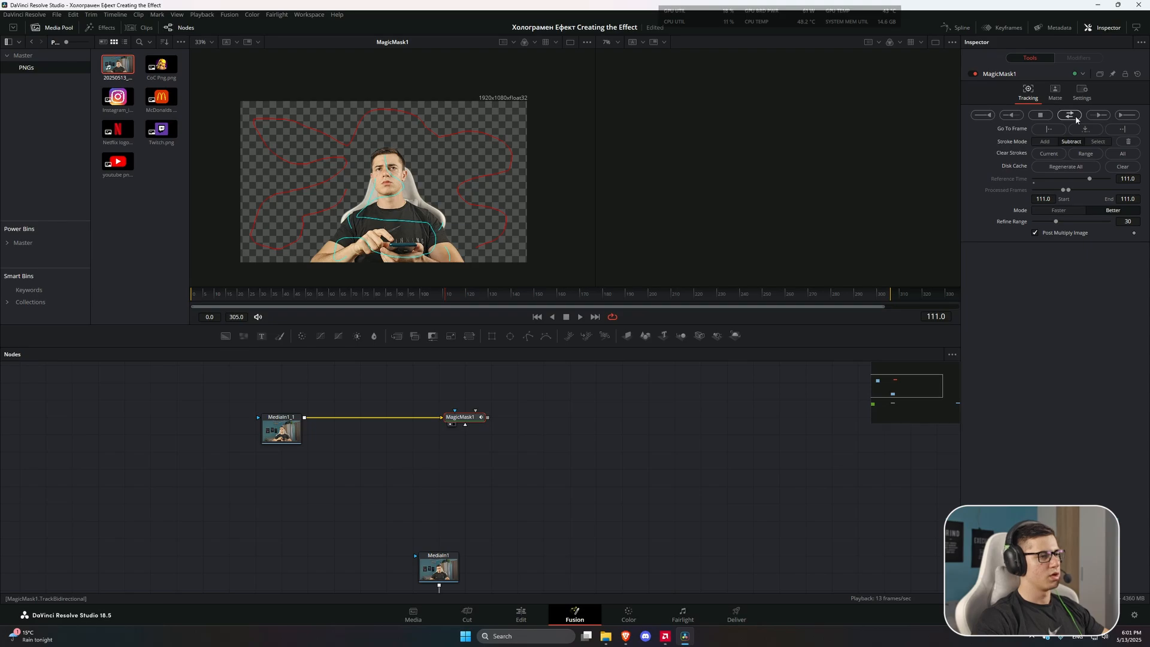
click(1076, 116)
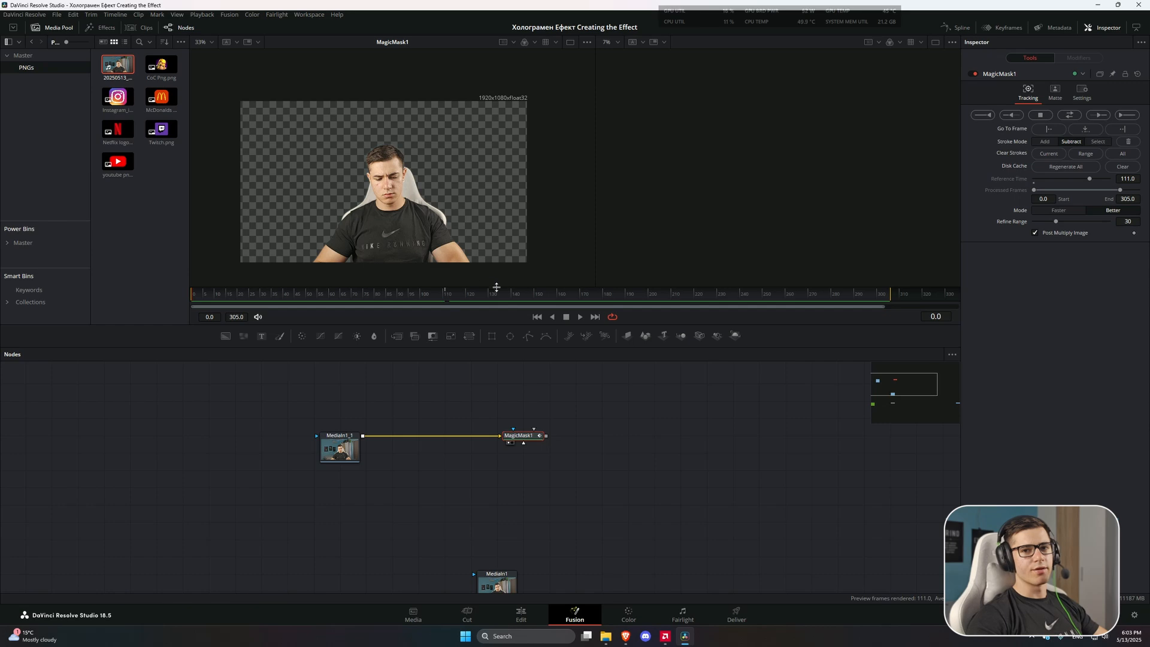
Check the tracked mask at several frames and inspect its matte Blur and Erode/Dilate controls.
drag(458, 293, 345, 296)
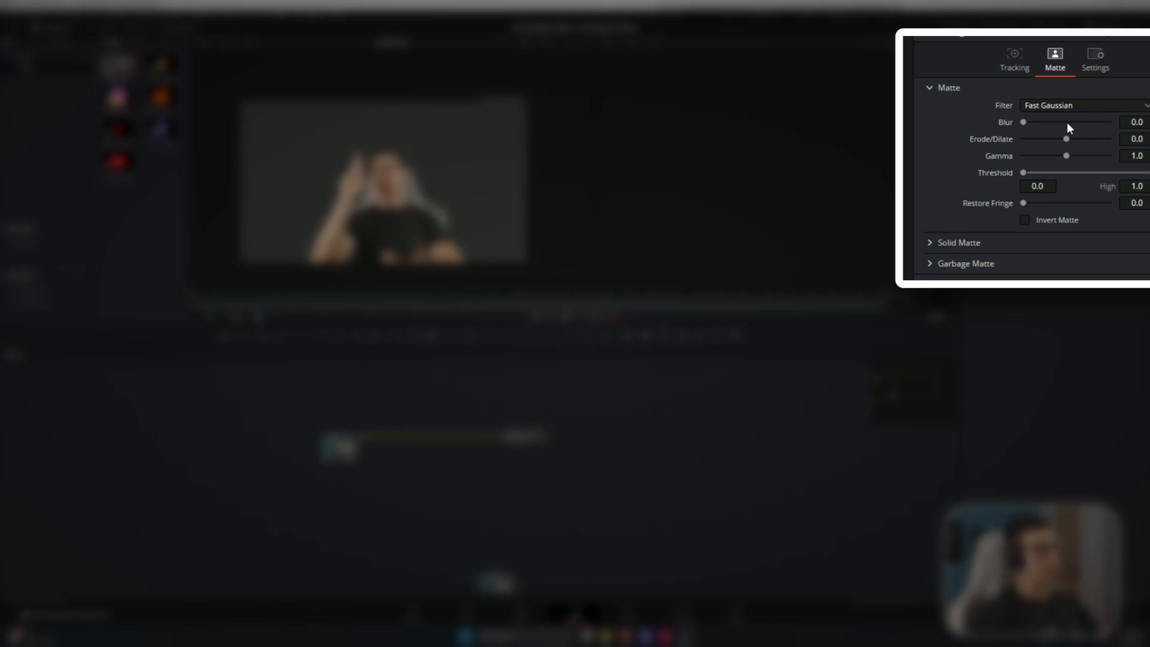
mouse_move(1022, 121)
mouse_down()
mouse_move(1101, 122)
mouse_move(1023, 139)
mouse_up()
double_click(990, 139)
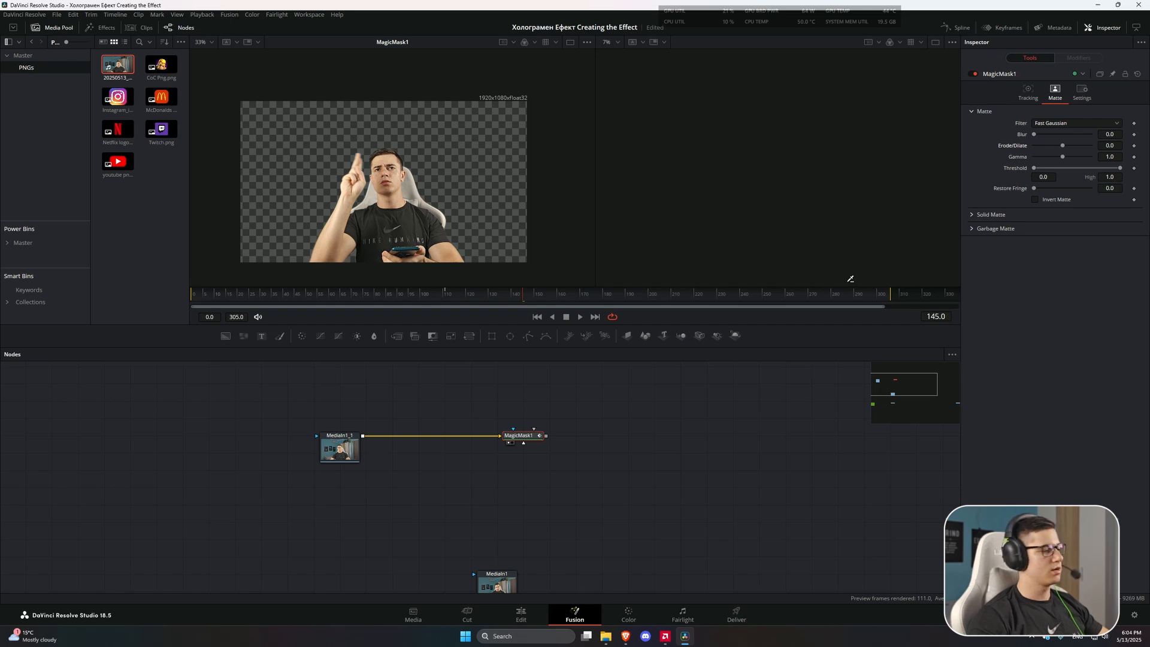
drag(687, 445, 632, 451)
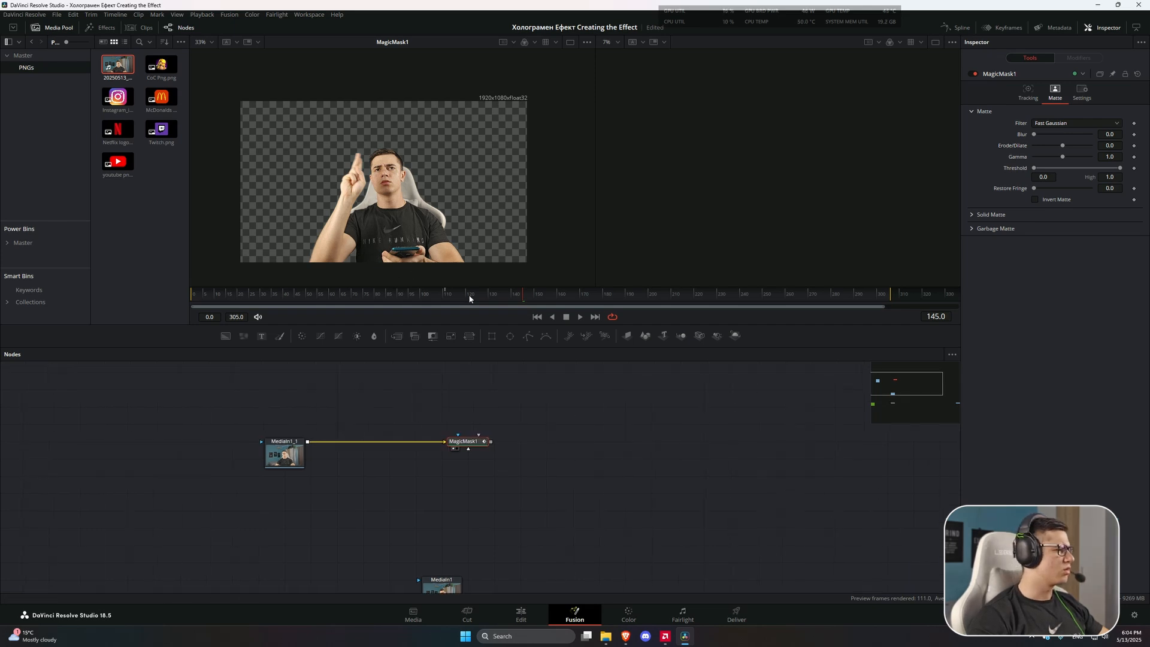
drag(444, 293, 404, 288)
drag(505, 298, 544, 294)
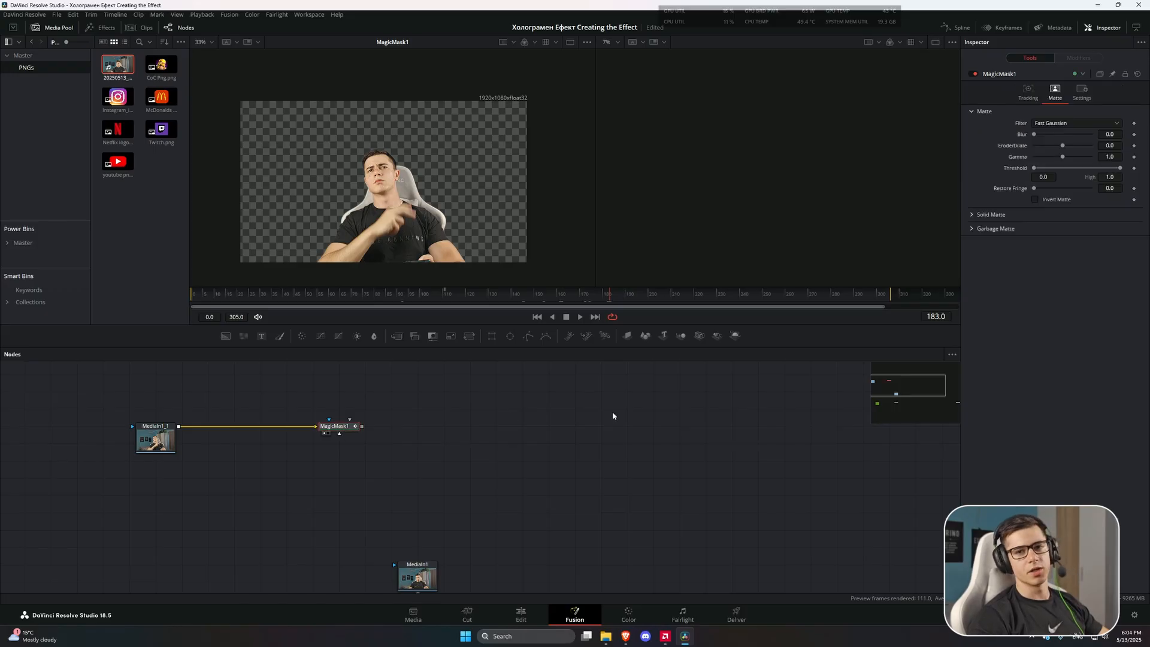
Add an ImagePlane3D node after MagicMask1, make room for it in the graph and view it in the first viewer.
click(627, 335)
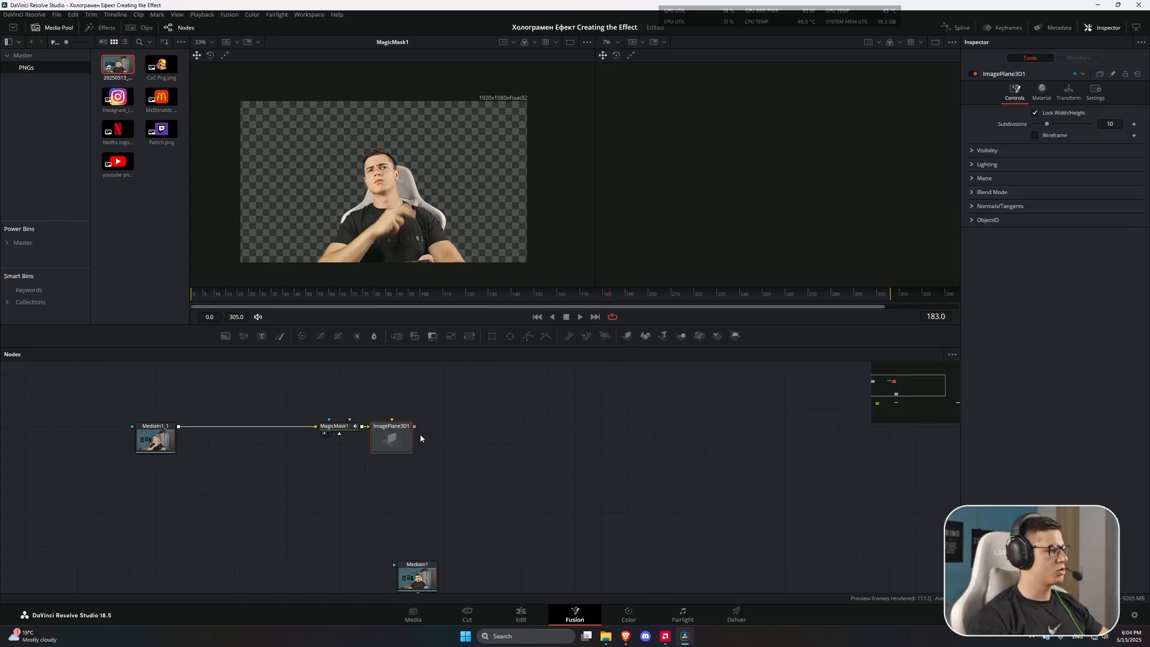
drag(445, 430, 340, 430)
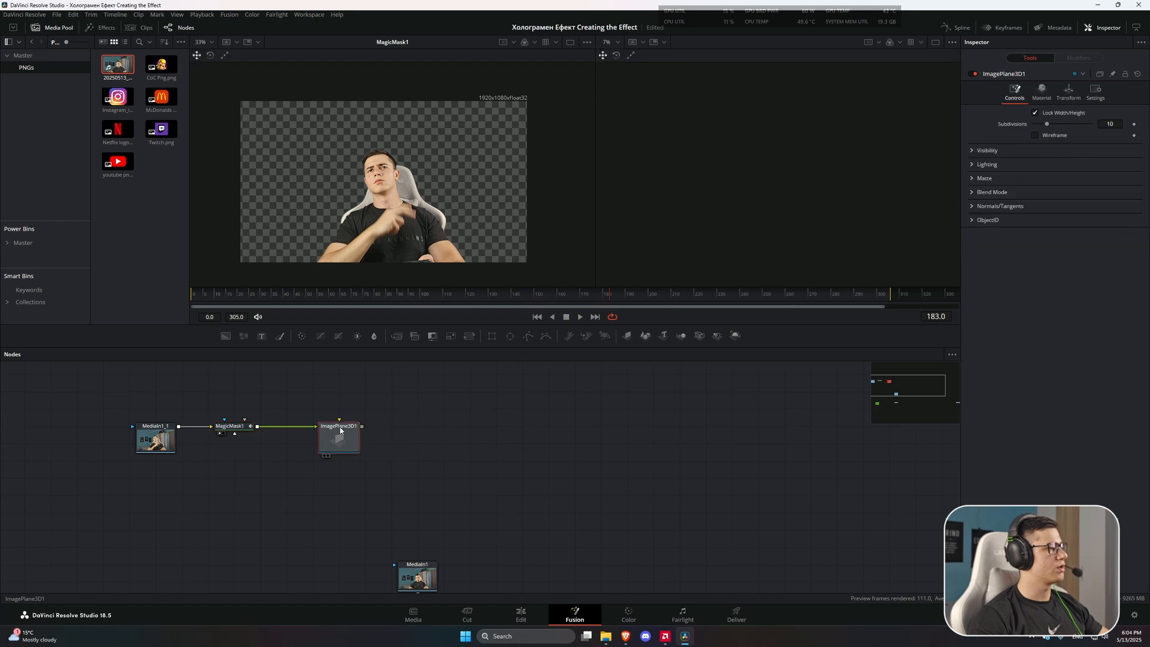
key(1)
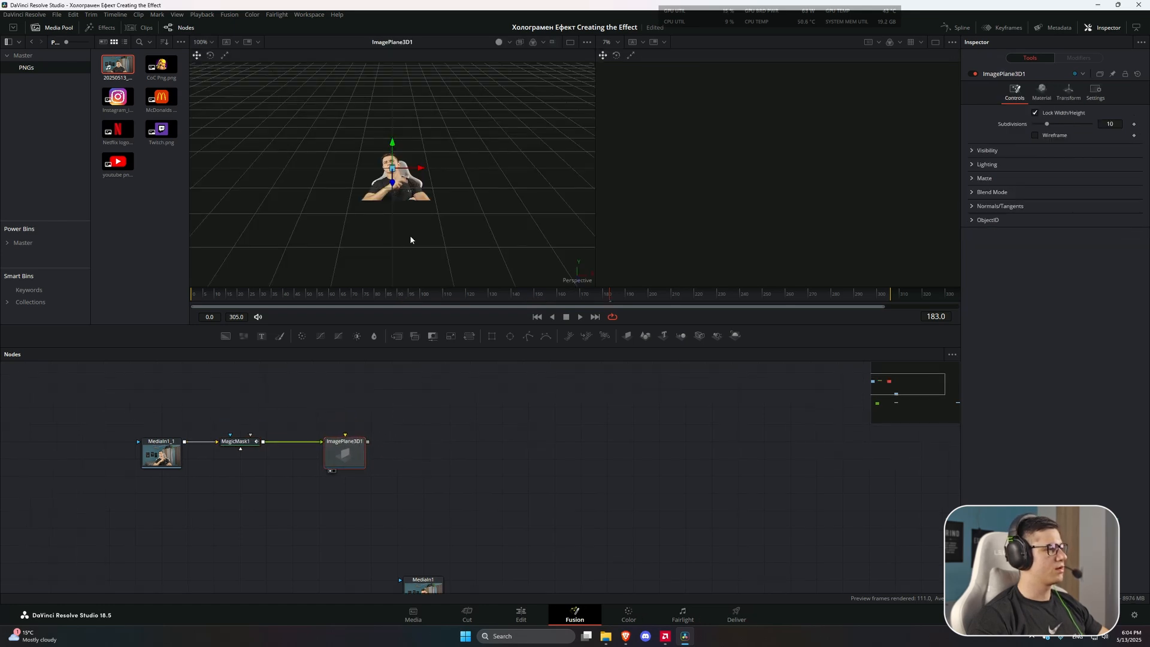
scroll(411, 239, up, 3)
scroll(433, 503, down, 3)
Spread out the node graph by moving Background1, Merge1 and MediaIn1 left and the ImagePlane3D1 chain right.
drag(432, 500, 362, 473)
drag(361, 584, 201, 518)
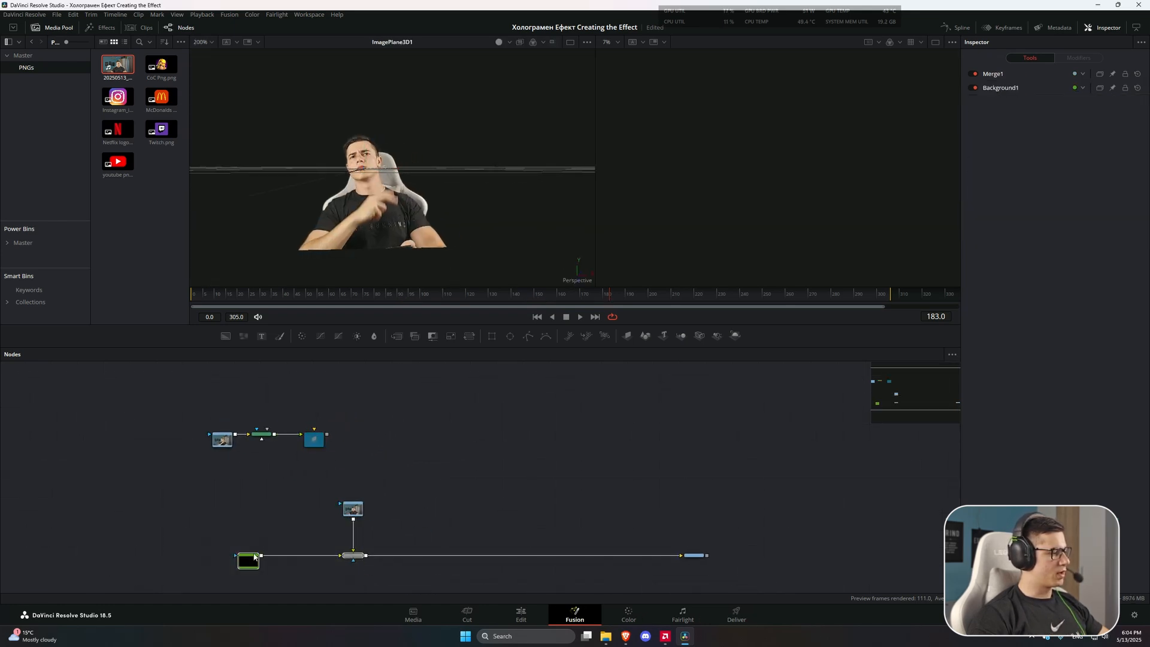
click(184, 561)
drag(306, 516, 292, 517)
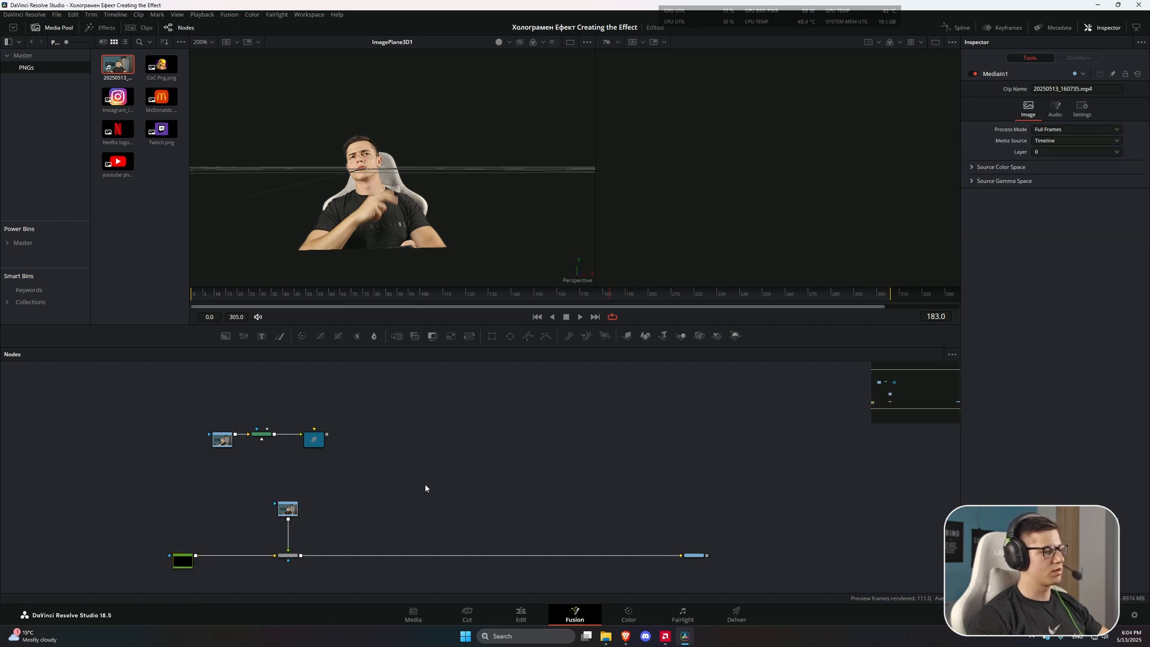
drag(425, 483, 205, 425)
drag(225, 439, 343, 441)
Insert a second Merge node after Merge1 and connect MagicMask1 to ImagePlane3D1 again.
click(407, 466)
scroll(426, 458, up, 2)
drag(426, 458, 219, 564)
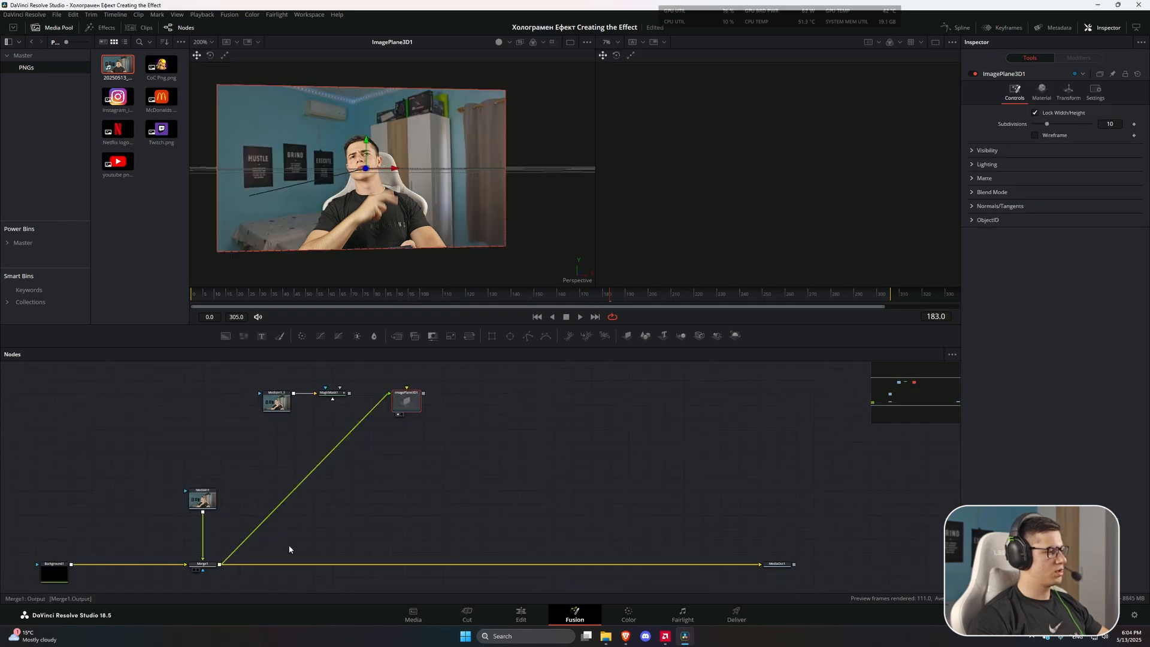
click(254, 531)
click(208, 564)
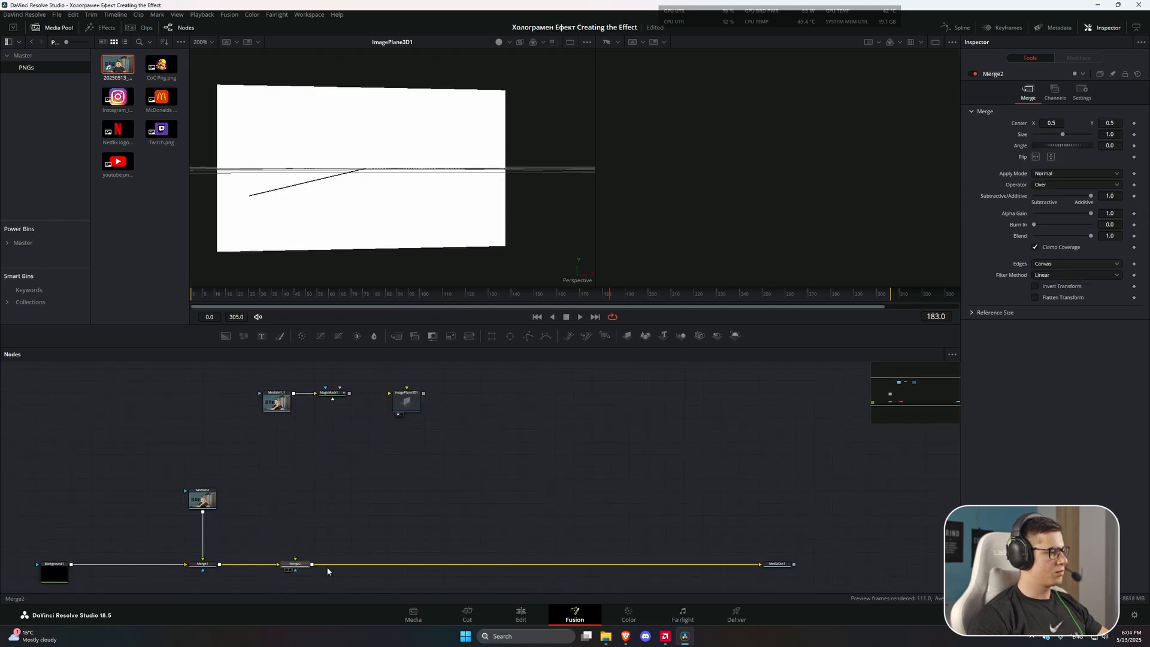
mouse_move(371, 398)
mouse_down()
mouse_move(408, 403)
mouse_move(389, 403)
mouse_up()
Add a Renderer3D node after ImagePlane3D1 and connect its output to the foreground input of Merge2.
click(408, 403)
click(734, 336)
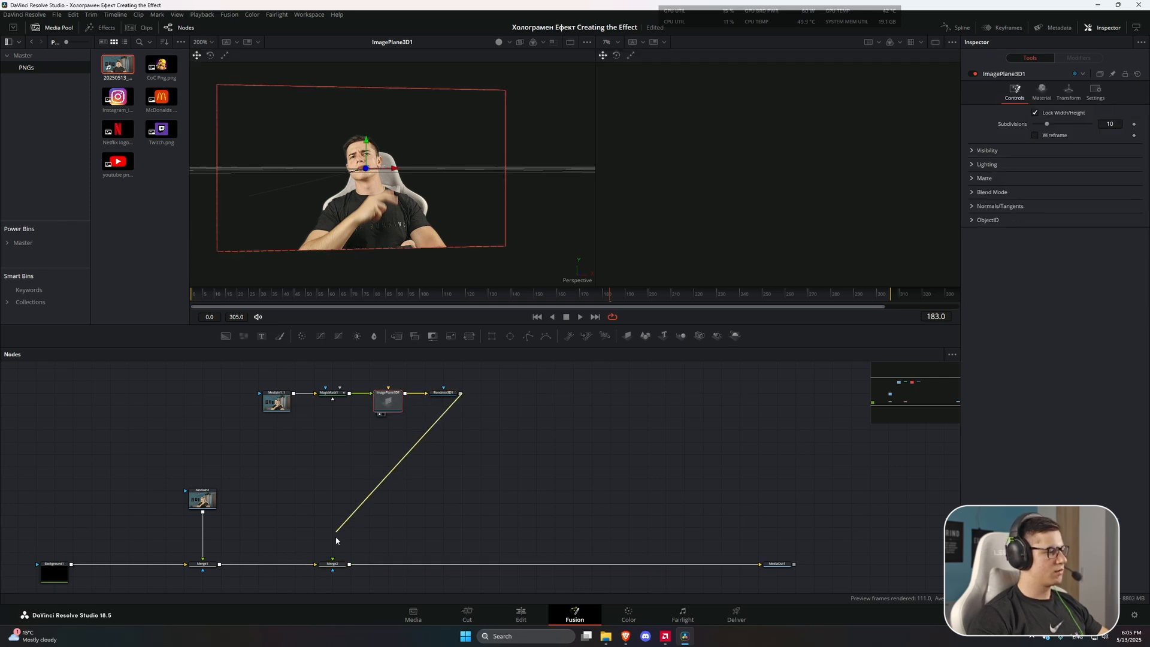
drag(380, 564, 437, 564)
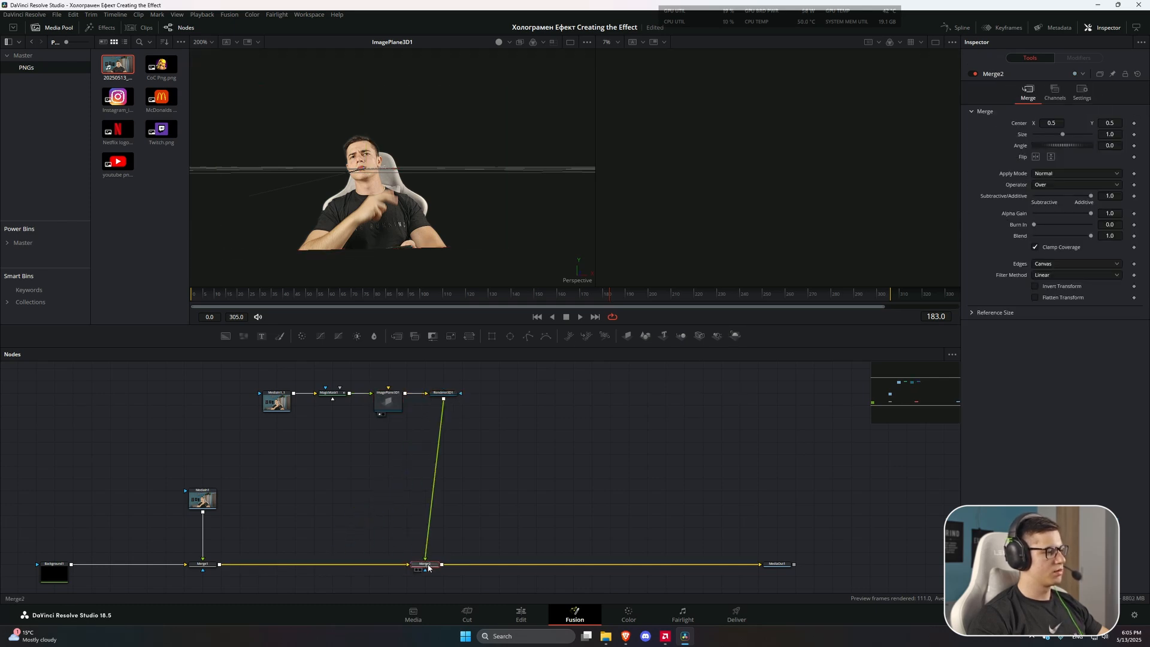
Show MediaOut1 in the second viewer and look closely at the cutout layered over the original clip.
click(777, 563)
key(2)
scroll(677, 192, up, 9)
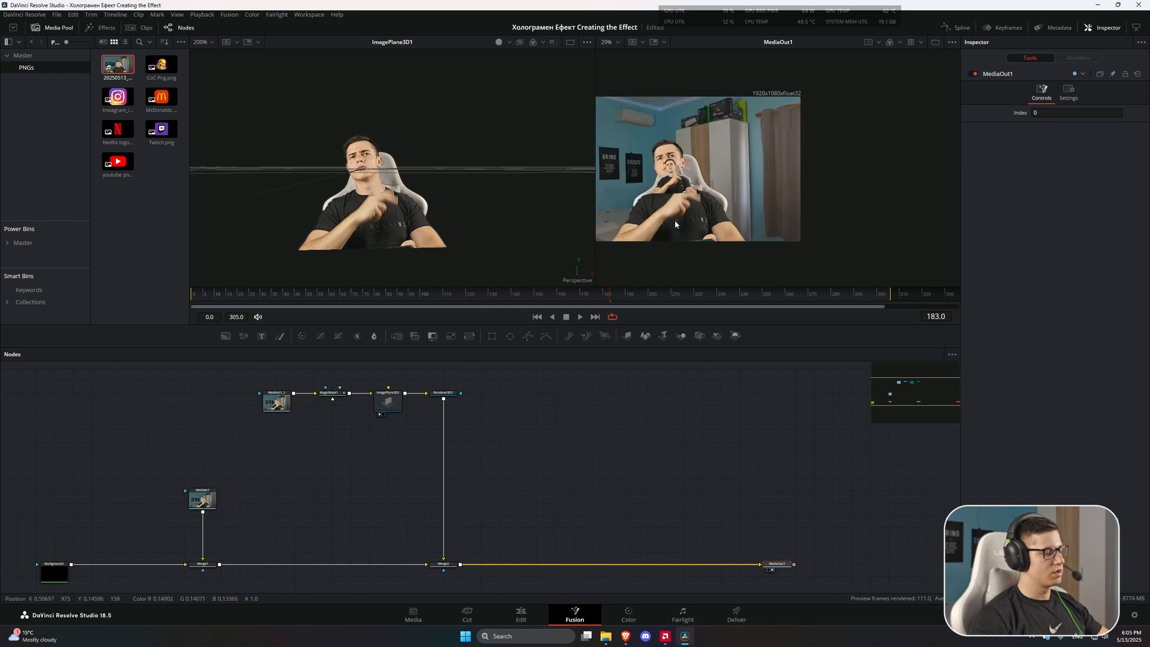
scroll(738, 199, up, 6)
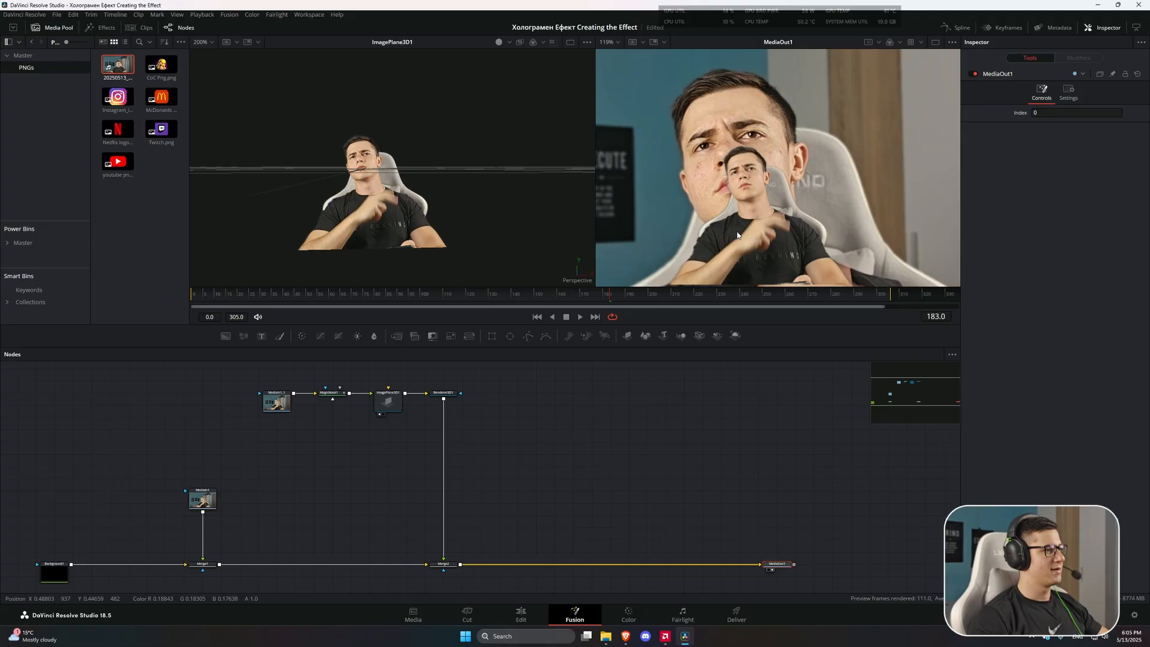
drag(740, 254, 751, 239)
Set the scale of the ImagePlane3D1 node to 3 in its transform settings.
drag(447, 452, 472, 472)
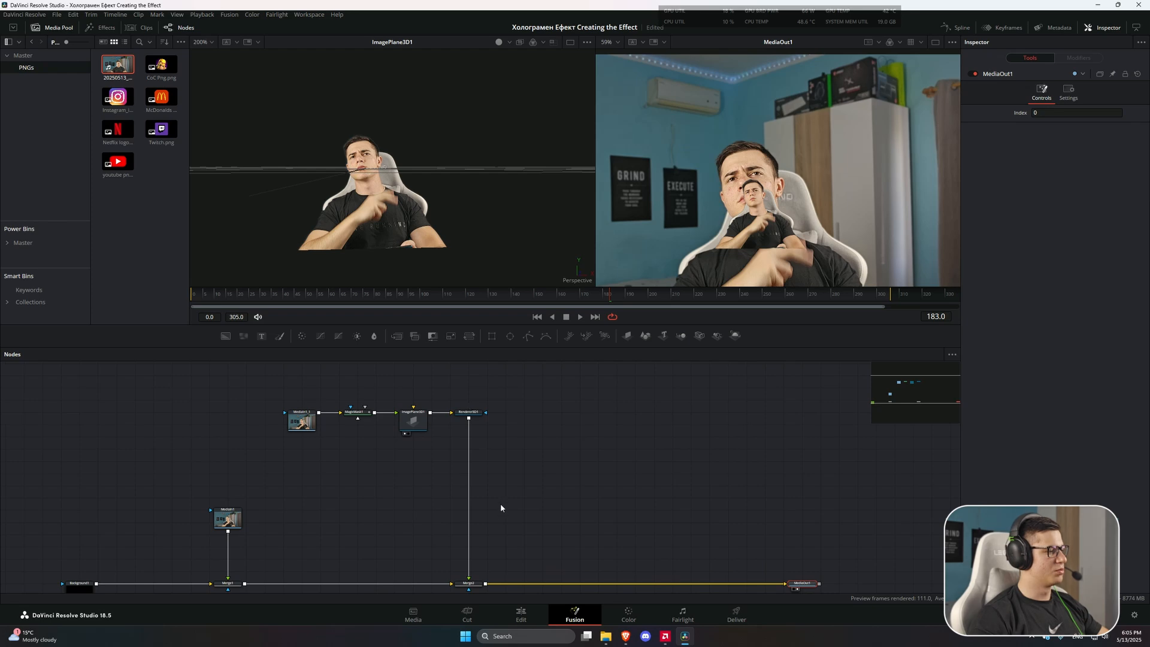
click(413, 420)
scroll(791, 217, down, 2)
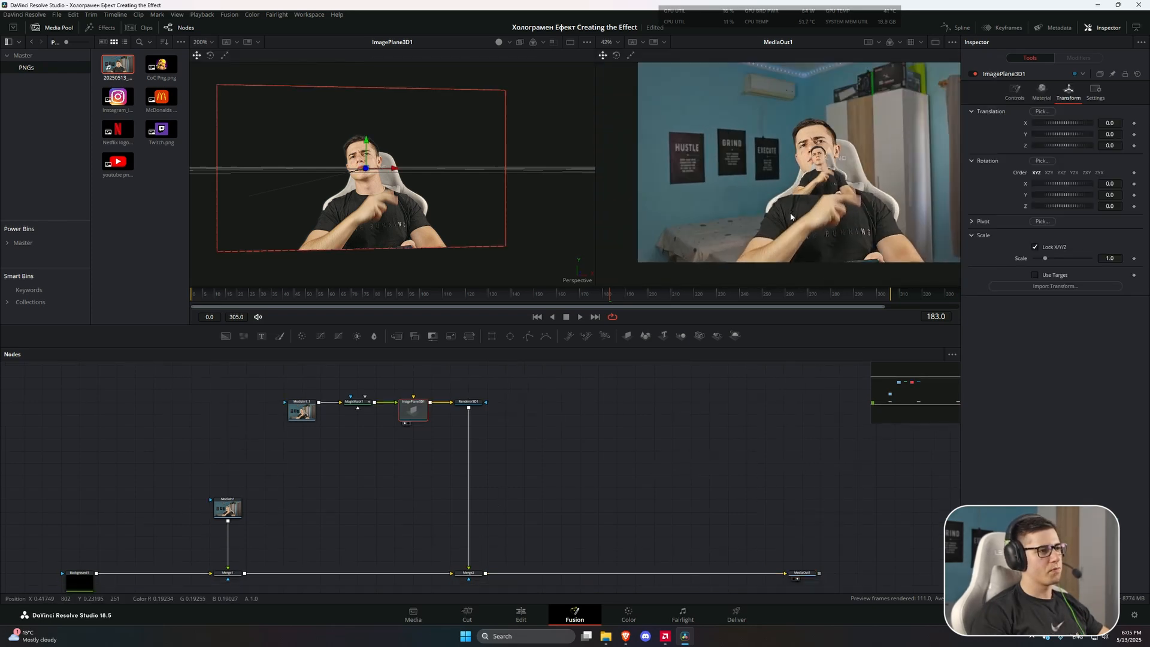
scroll(440, 417, up, 2)
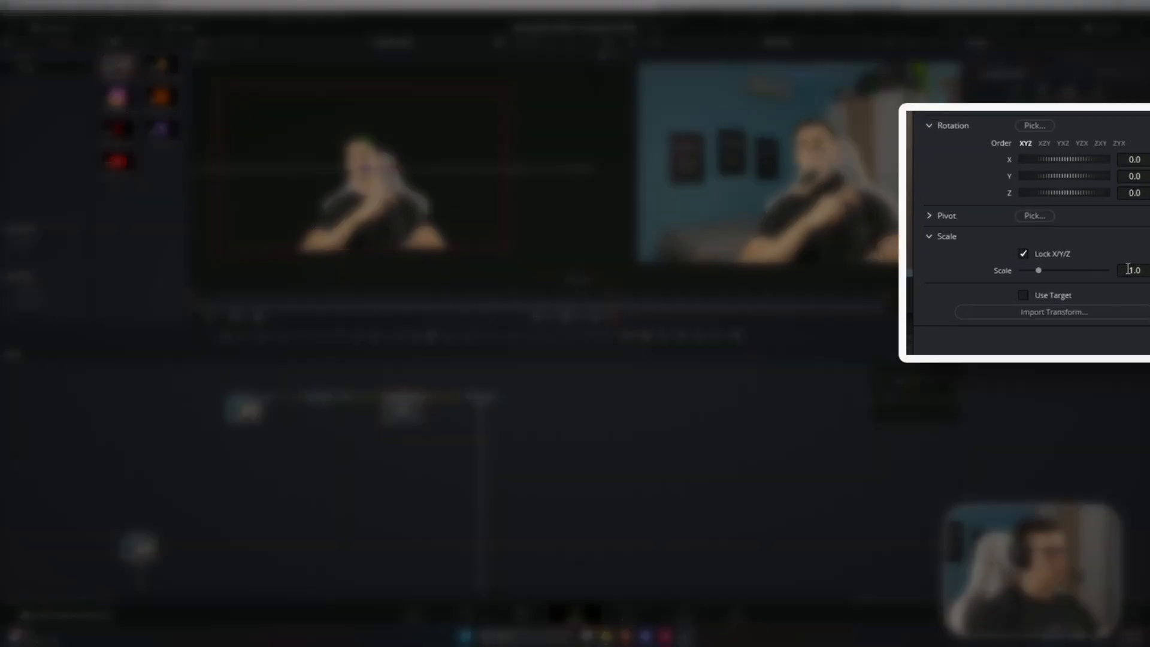
double_click(1109, 259)
text(3)
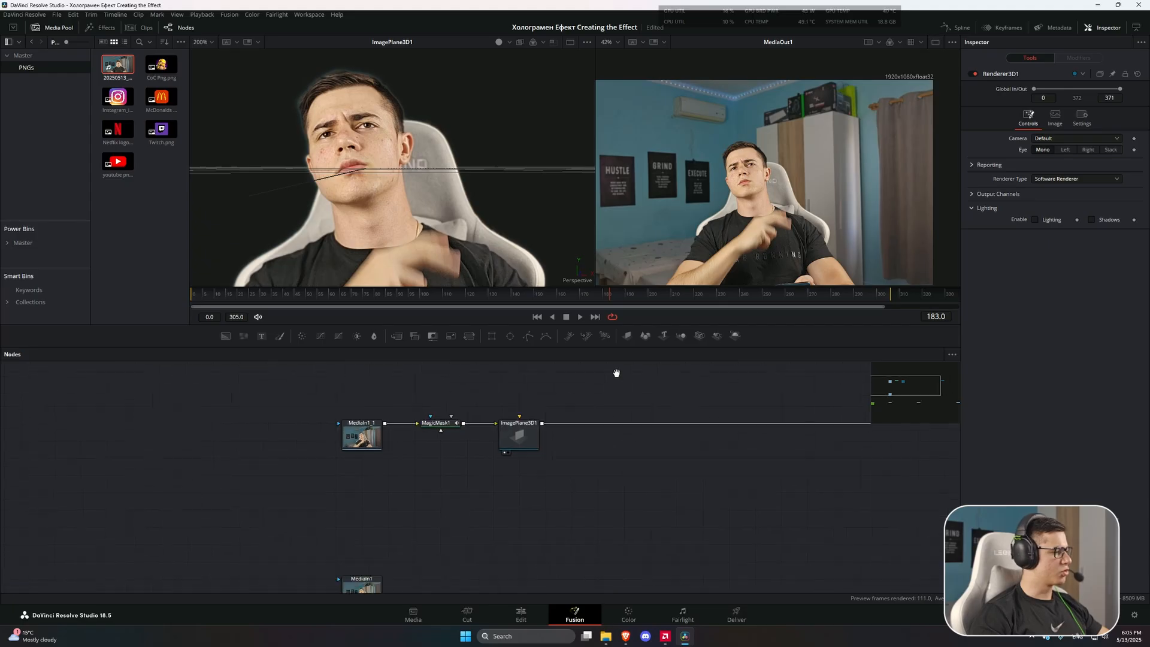
Examine the MediaIn source nodes and their thumbnails across the node graph.
drag(616, 374, 709, 348)
click(456, 412)
scroll(457, 412, up, 4)
drag(425, 429, 447, 501)
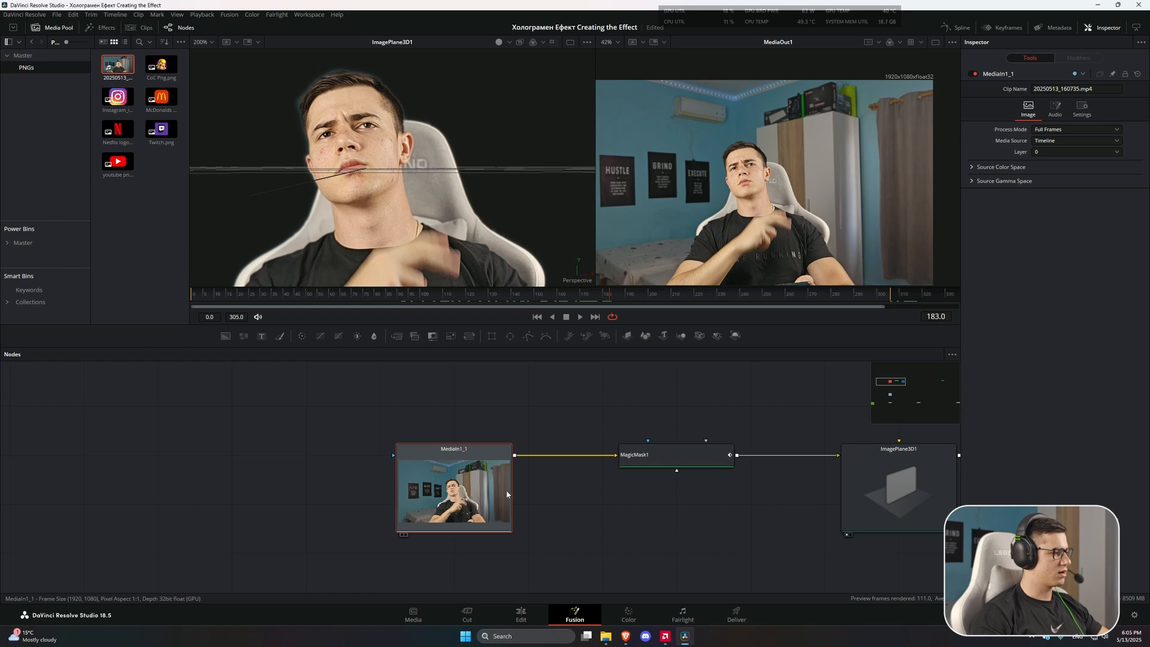
scroll(507, 495, down, 5)
scroll(520, 496, up, 3)
scroll(580, 458, down, 4)
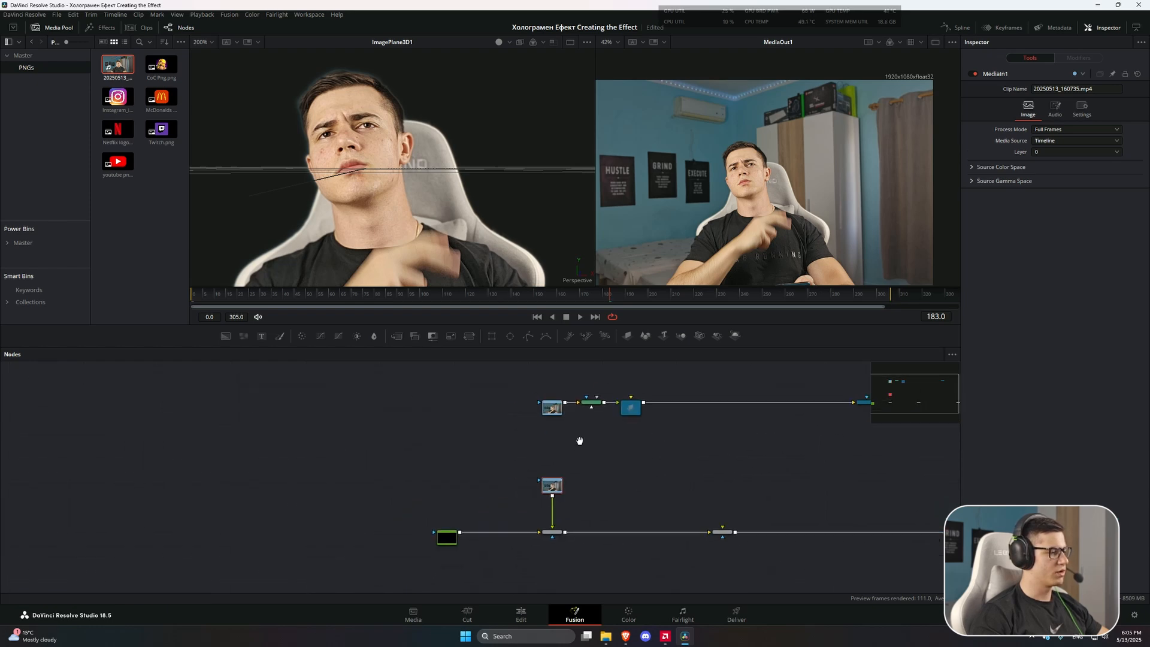
scroll(565, 479, up, 5)
drag(688, 459, 545, 496)
scroll(547, 496, down, 3)
drag(605, 473, 533, 548)
drag(592, 384, 497, 529)
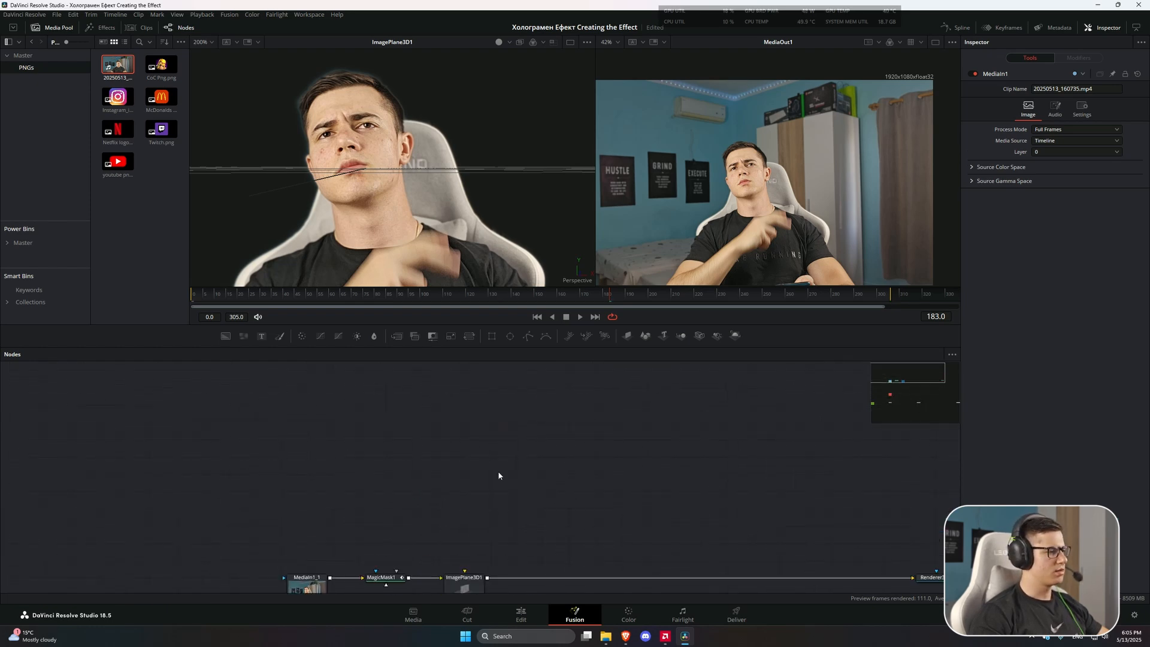
Try toggling the Force Source Tile Pictures display option for the node tiles.
right_click(498, 471)
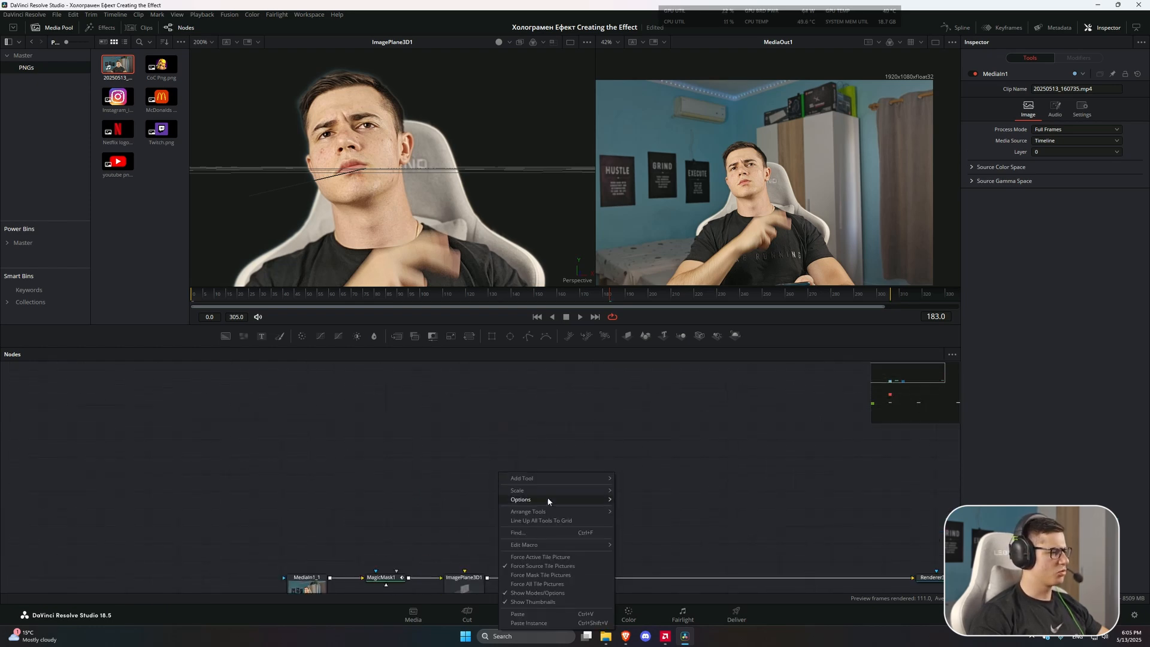
click(559, 572)
right_click(536, 420)
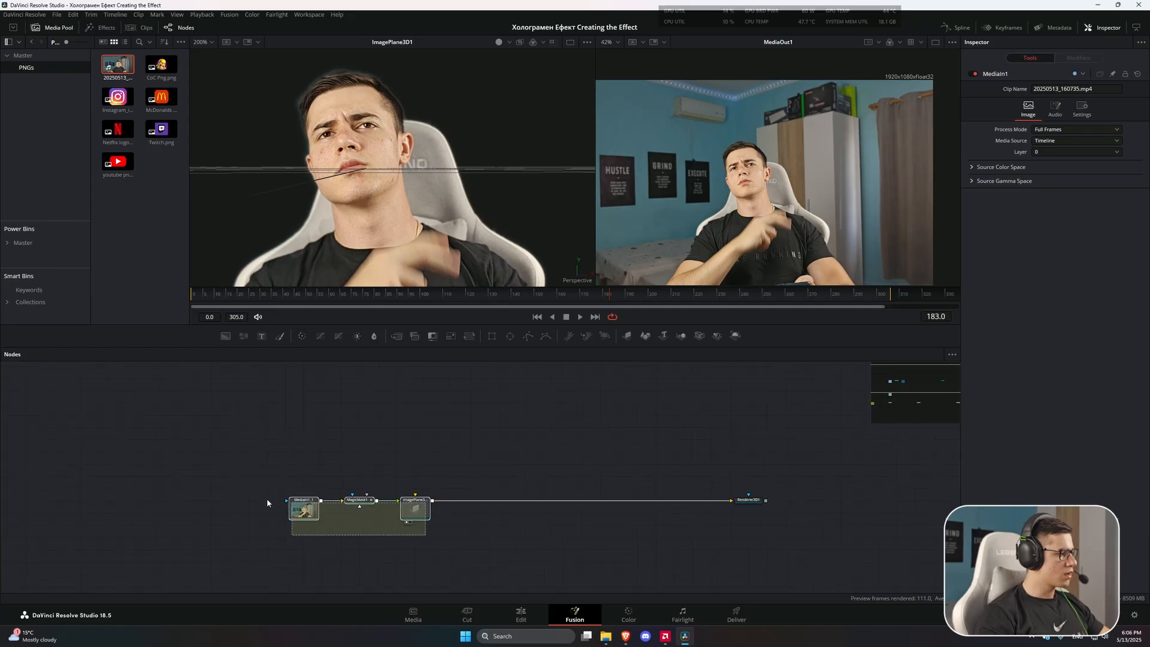
Select MediaIn1_1, MagicMask1 and ImagePlane3D1 together and move them left, away from Renderer3D1.
drag(268, 500, 266, 499)
drag(411, 512, 356, 512)
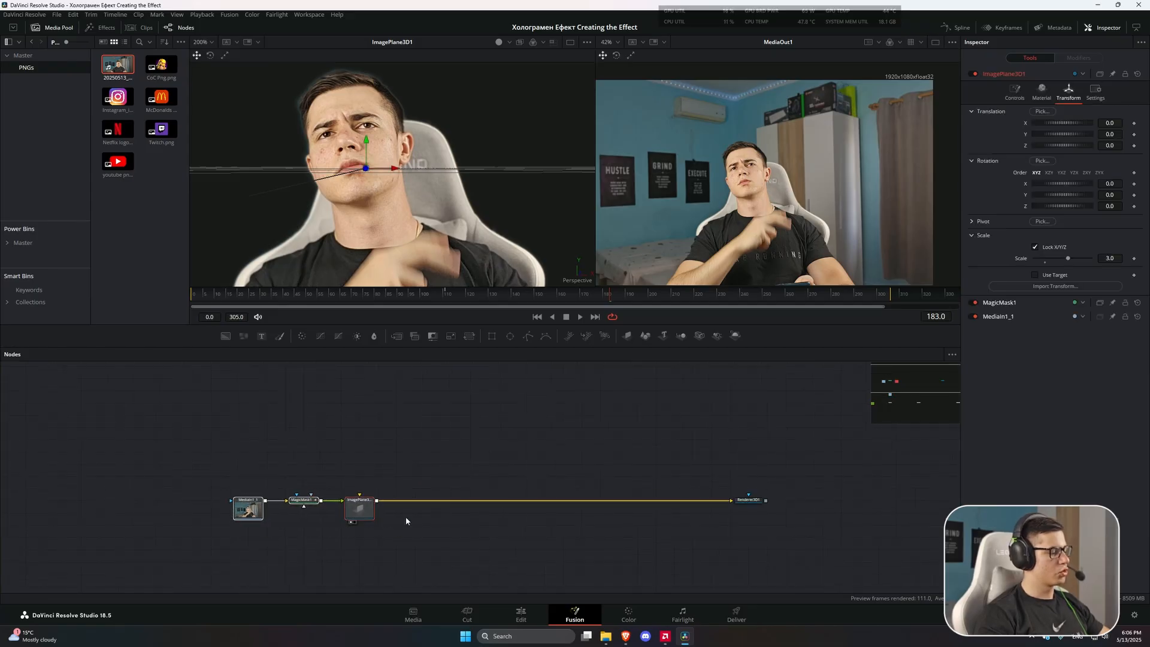
Insert a Merge3D node between ImagePlane3D1 and Renderer3D1.
click(681, 337)
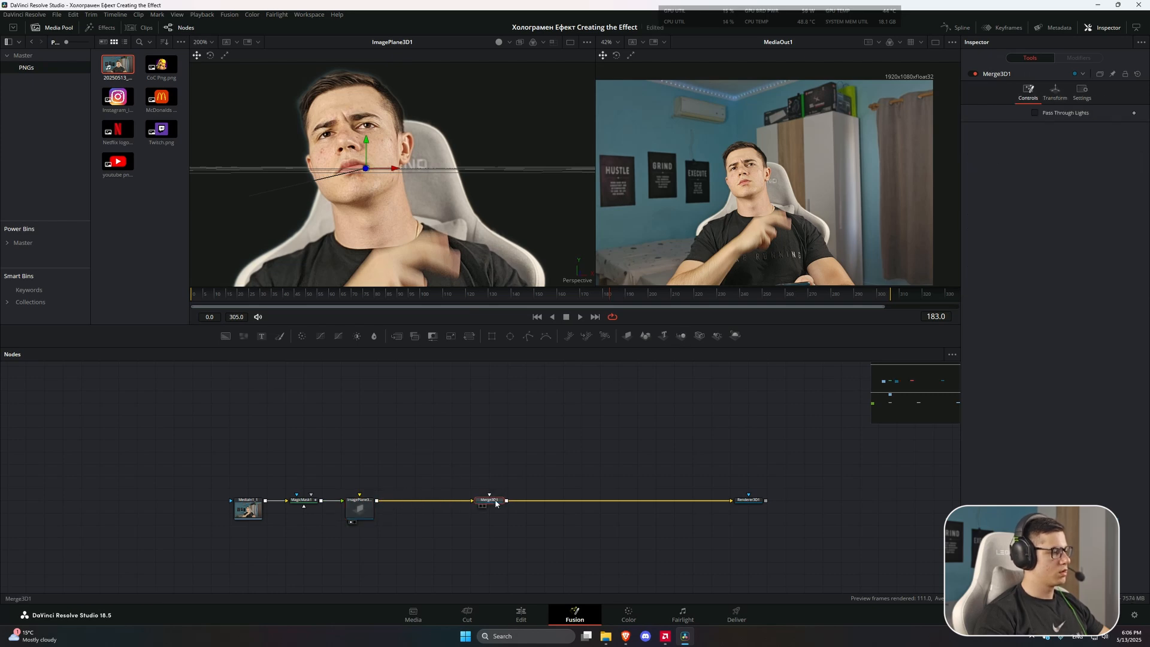
scroll(491, 480, down, 2)
scroll(501, 513, up, 2)
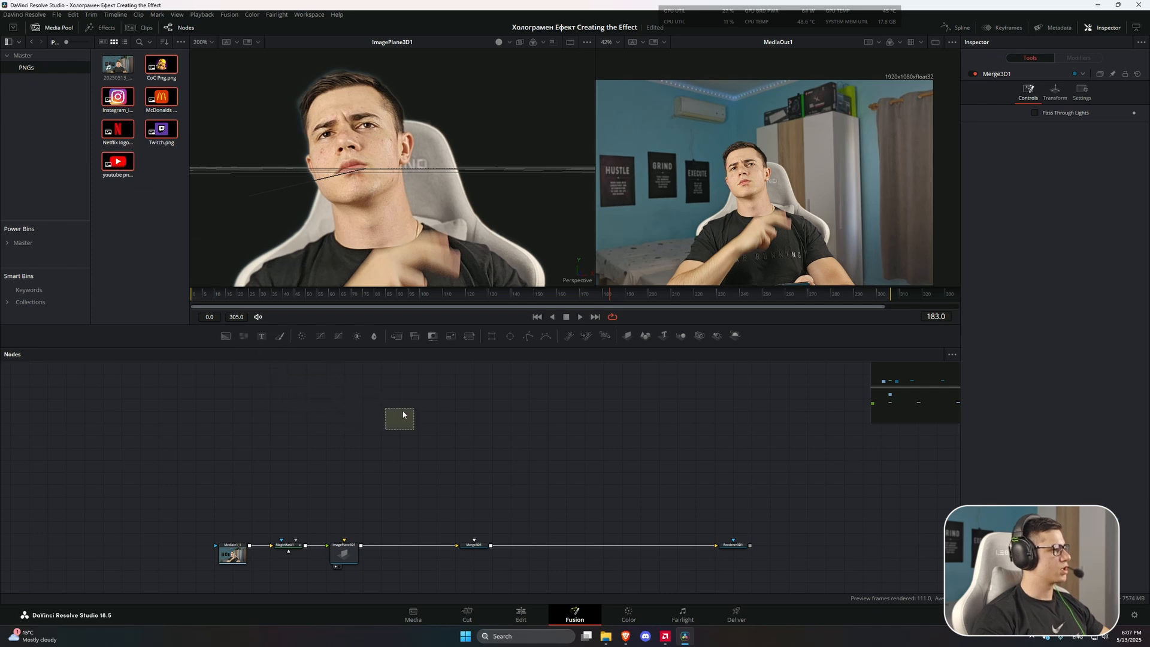
Add the six logo PNGs to the node graph and delete the Merge nodes that come in with them.
drag(403, 415, 404, 412)
scroll(457, 389, down, 2)
drag(464, 388, 421, 435)
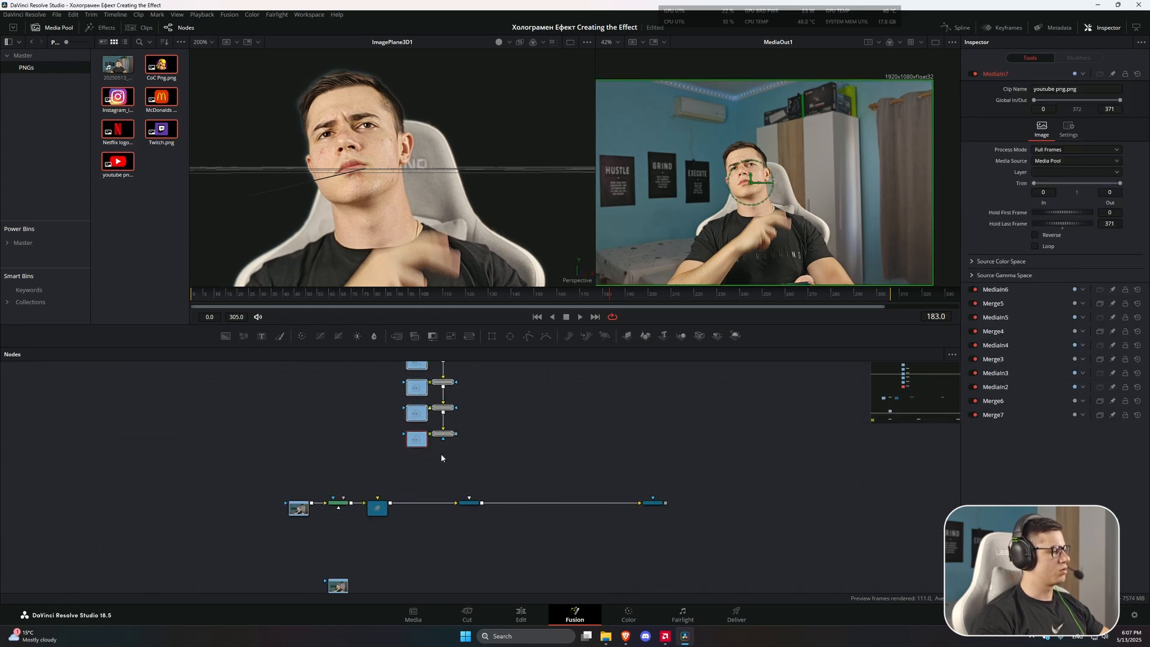
scroll(442, 458, up, 2)
drag(517, 581, 453, 384)
key(Delete)
Arrange the six logo MediaIn nodes side by side in one horizontal row above the main node chain.
drag(475, 441, 519, 443)
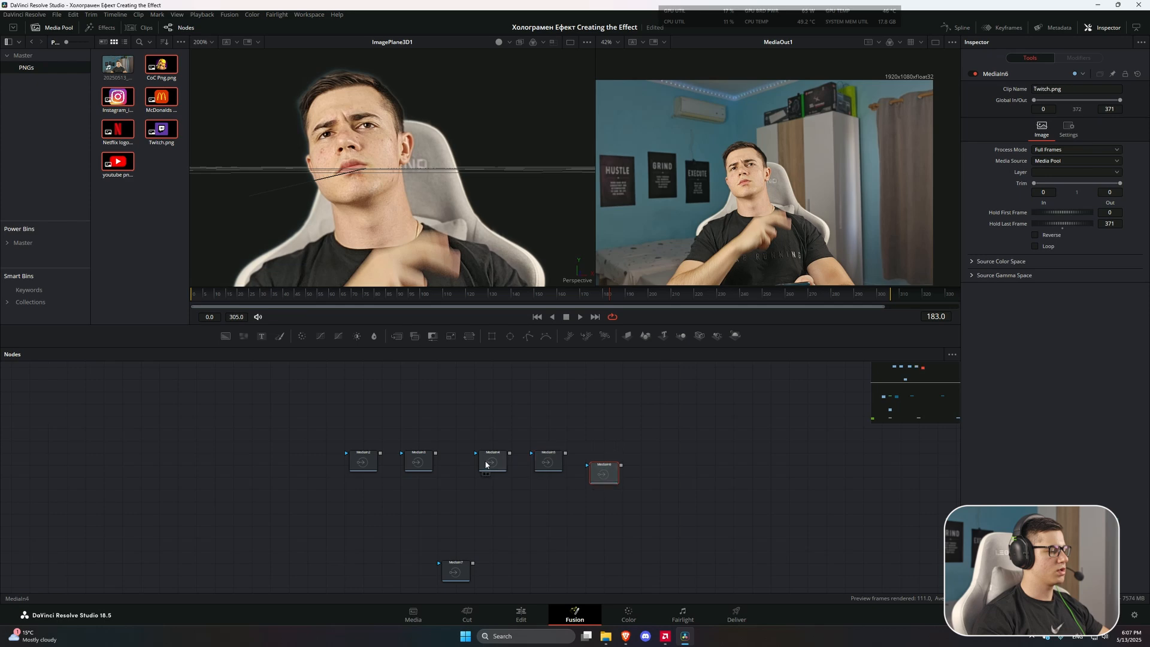
drag(606, 503, 601, 472)
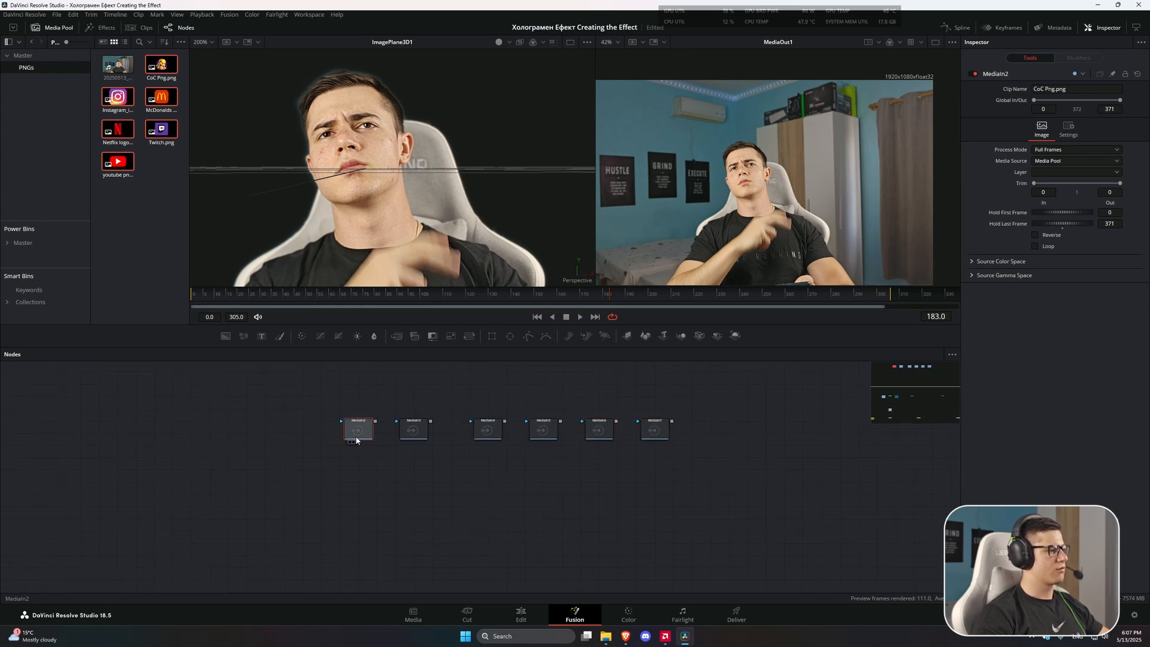
scroll(370, 464, down, 2)
scroll(391, 487, up, 4)
drag(403, 481, 454, 472)
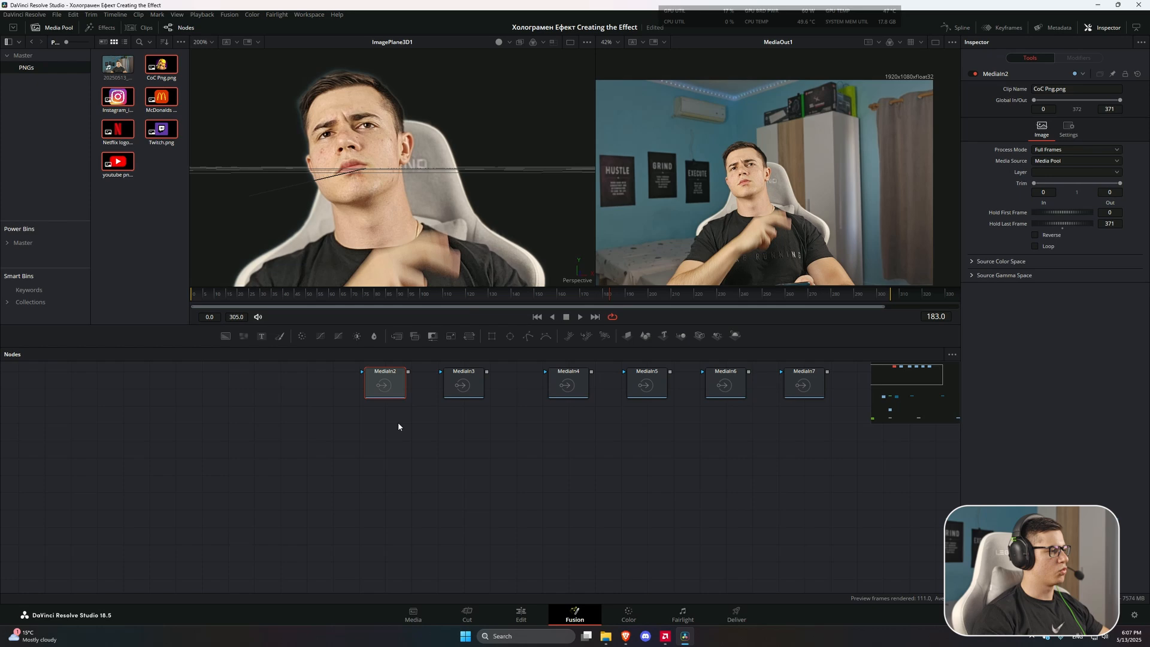
Attach an ImagePlane3D node to MediaIn2 and paste copies of it for the other logo MediaIn nodes.
click(388, 392)
click(628, 339)
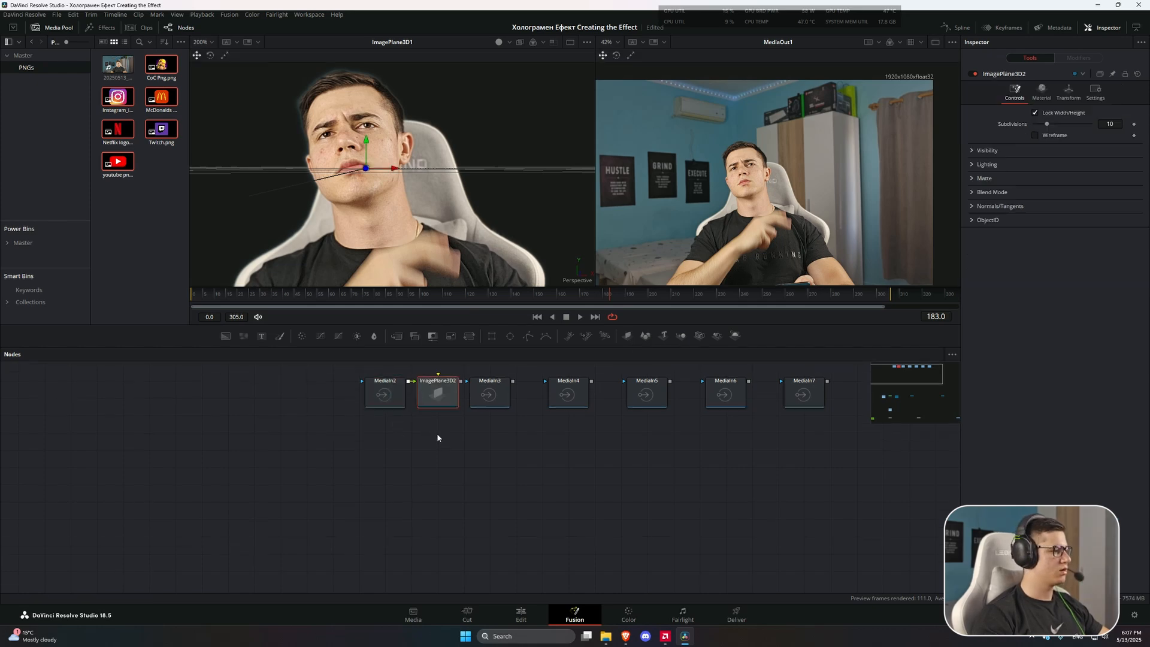
click(489, 394)
key(ctrl+v)
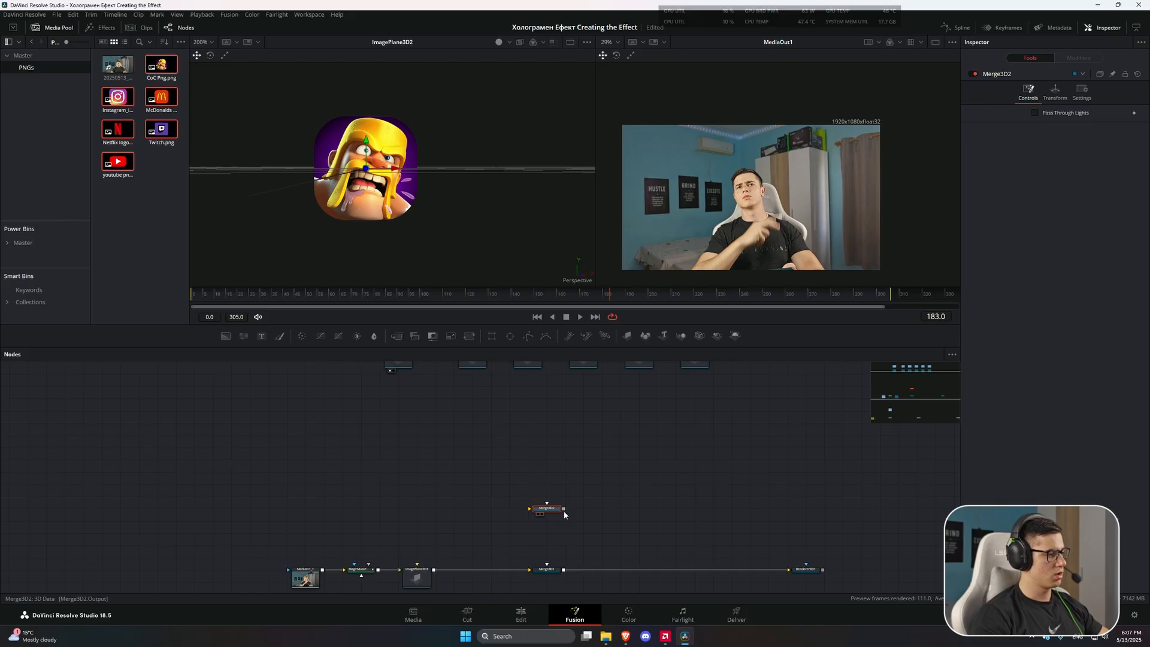
Connect all six logo image planes through Merge3D2 into Merge3D1 and display Merge3D2 in the 3D viewer.
scroll(533, 487, up, 2)
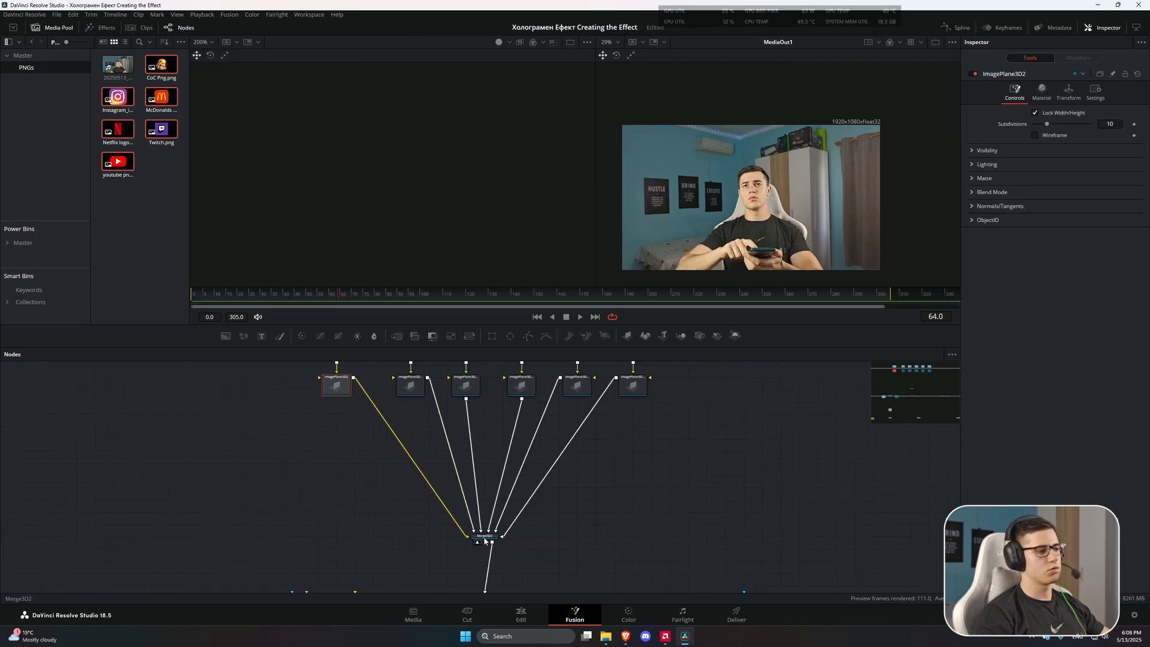
click(478, 541)
drag(531, 541, 526, 526)
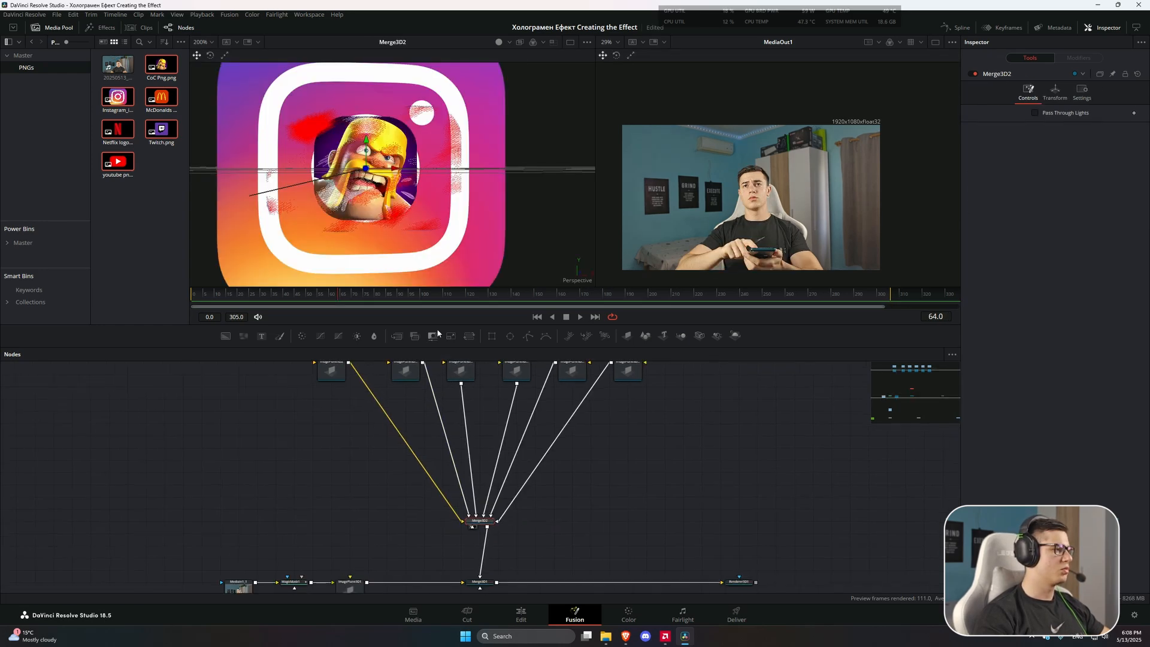
Display Merge3D1 in the 3D viewer and examine how the logo planes sit relative to the man's cutout.
scroll(359, 226, down, 3)
drag(360, 226, 431, 297)
drag(418, 498, 422, 517)
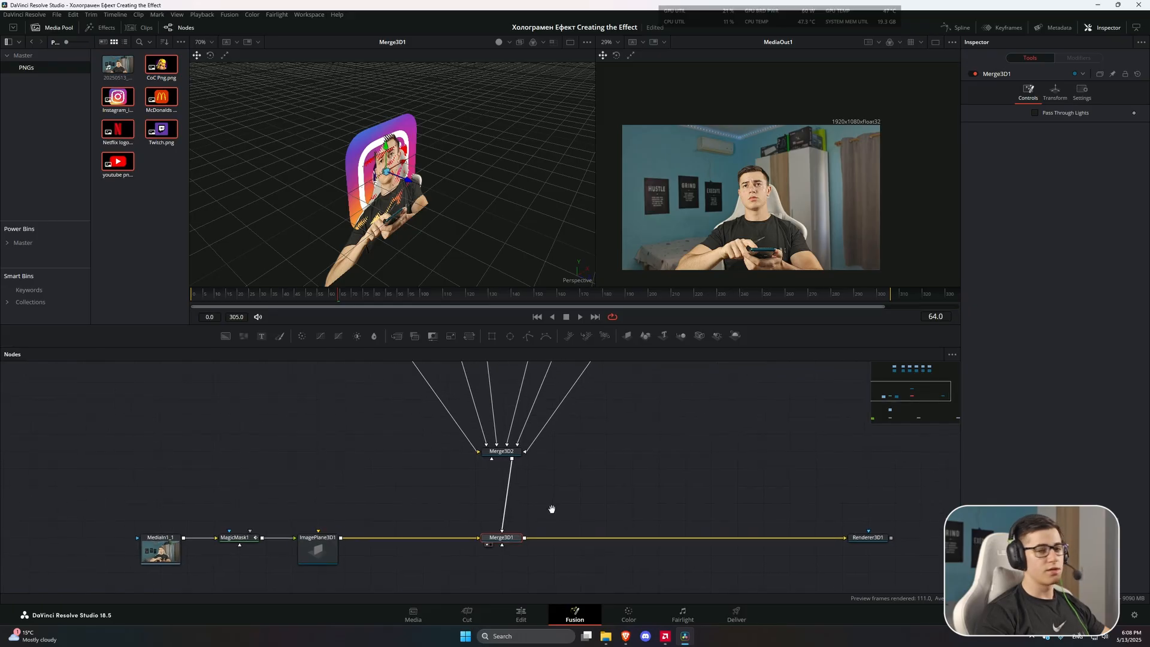
drag(552, 508, 538, 508)
drag(409, 280, 333, 283)
drag(385, 232, 398, 280)
drag(466, 410, 572, 634)
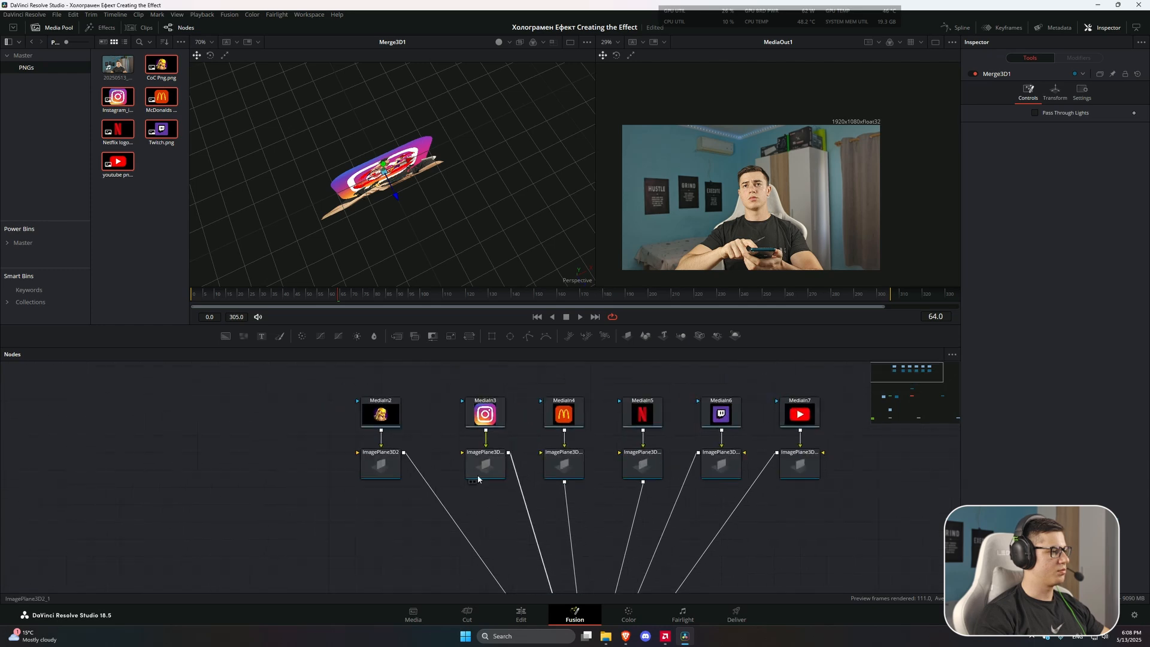
Space the row of logo MediaIn nodes farther above their image plane nodes.
scroll(390, 478, up, 2)
click(387, 480)
drag(415, 490, 411, 368)
scroll(539, 509, down, 2)
drag(904, 440, 555, 430)
Move the Clash of Clans logo plane, ImagePlane3D2, forward in 3D space in front of the man's cutout.
click(461, 482)
scroll(433, 264, down, 2)
drag(433, 264, 478, 187)
scroll(444, 187, up, 2)
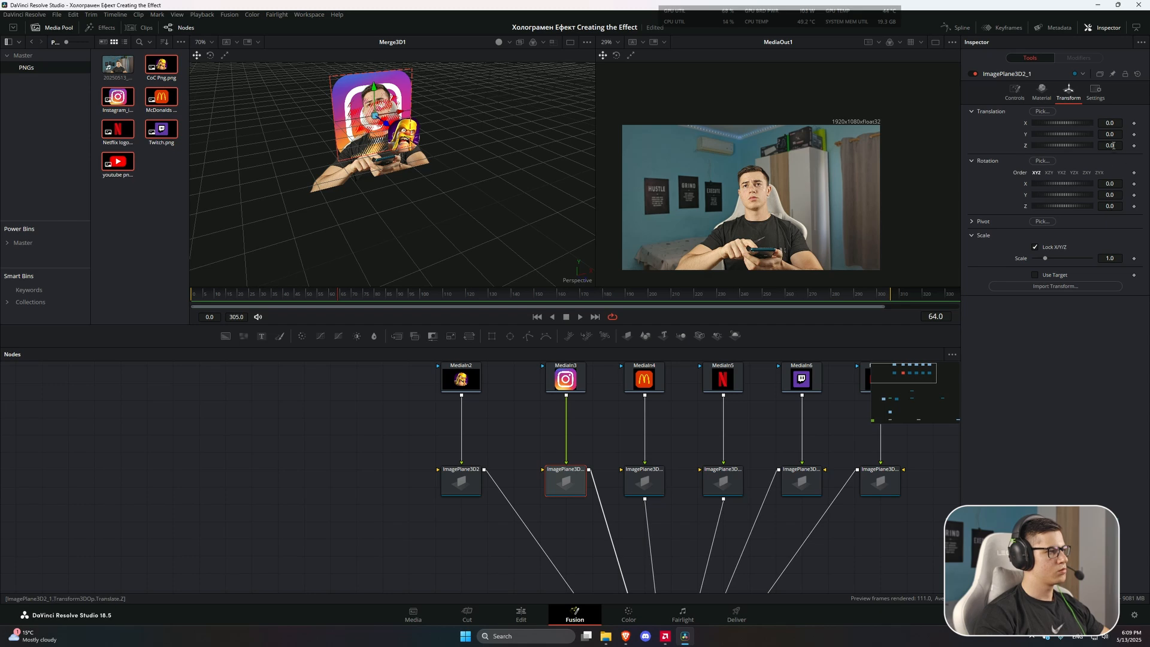
Set the Instagram plane's X translation to -0.865, Z translation to 0.71, Y rotation to -21.4 and scale to about 0.58.
drag(1062, 123, 1036, 123)
drag(1062, 195, 1048, 195)
drag(420, 180, 384, 180)
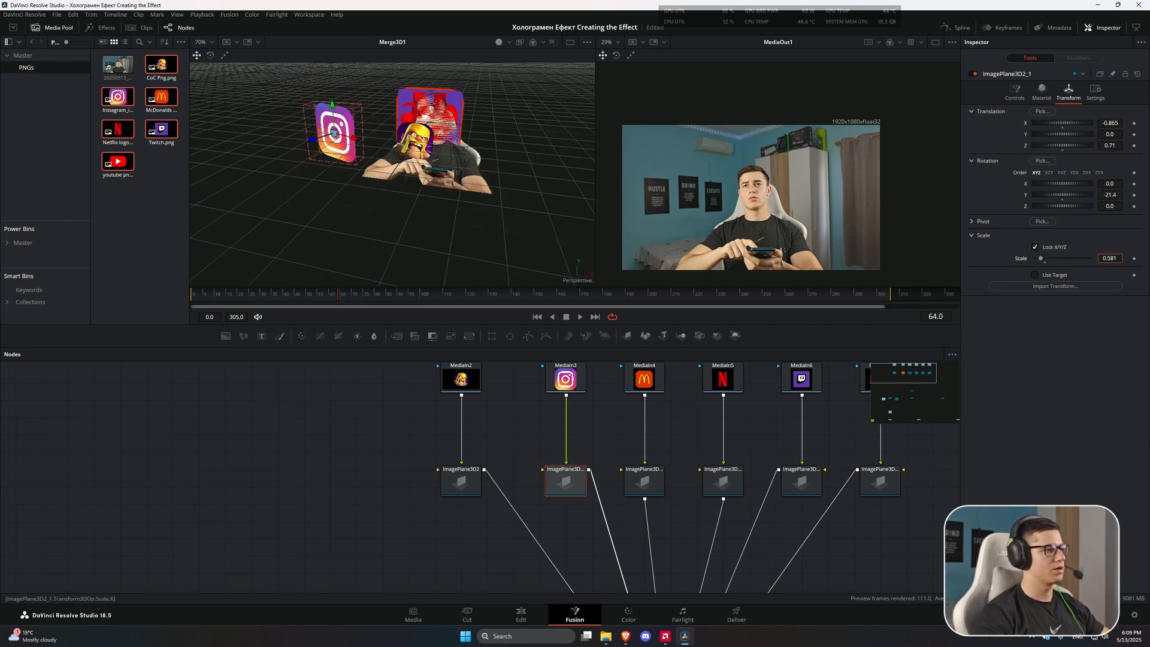
drag(1110, 258, 1102, 259)
Display Renderer3D1's output in the second viewer in place of MediaOut1.
drag(680, 477, 378, 288)
click(625, 516)
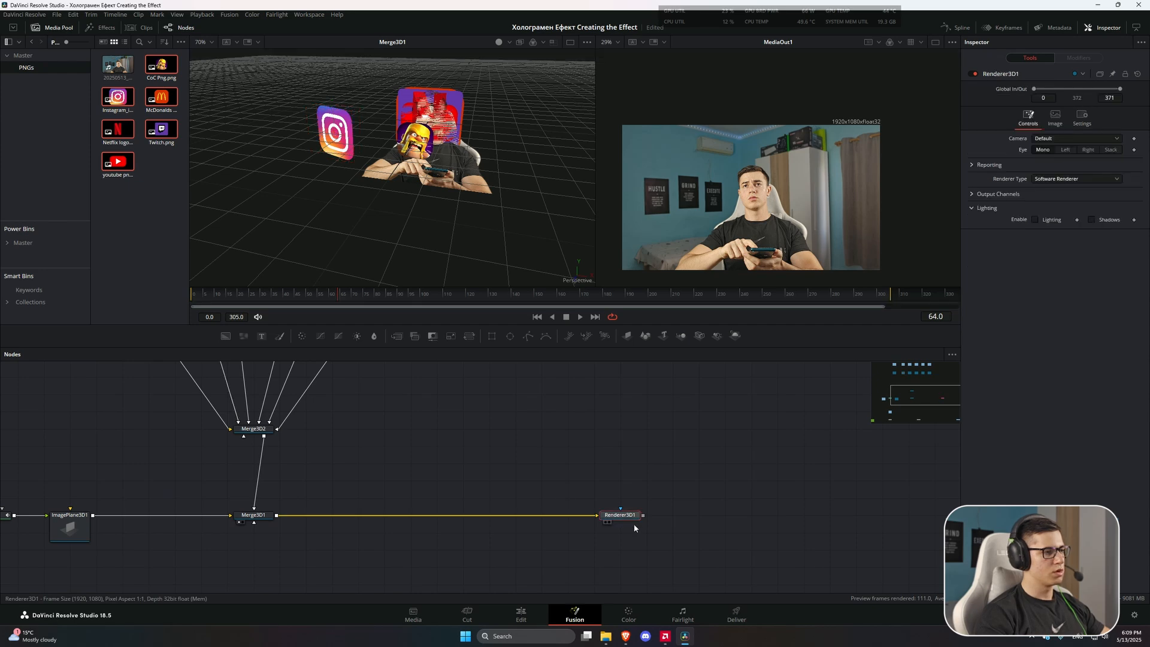
key(2)
drag(563, 491, 711, 550)
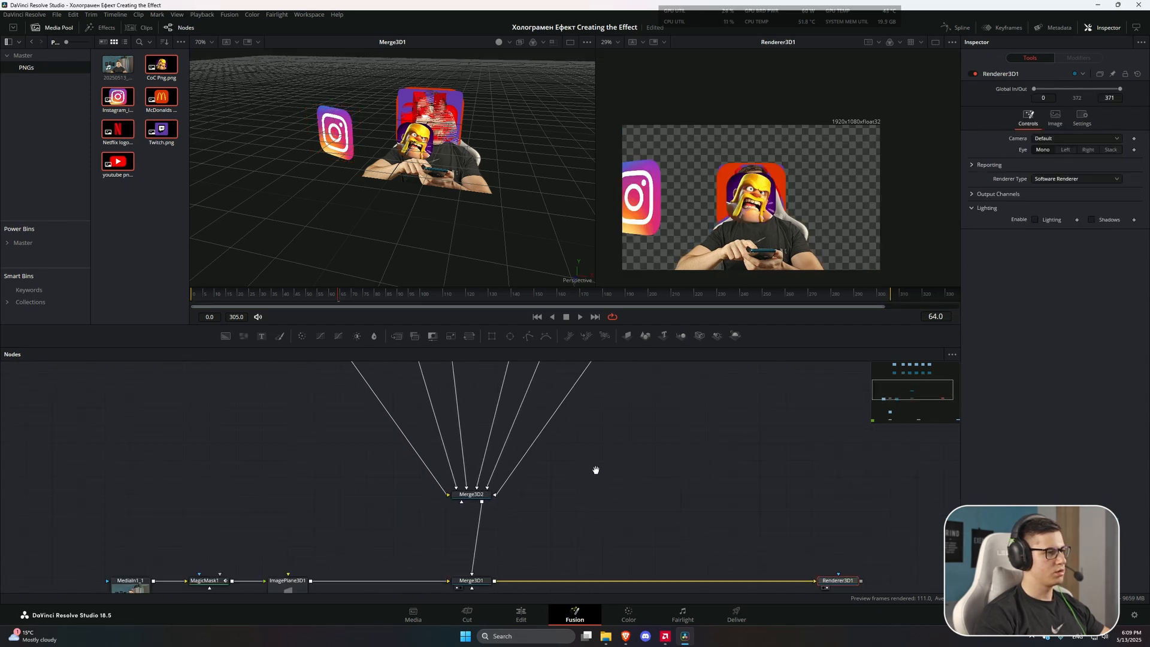
drag(595, 470, 644, 511)
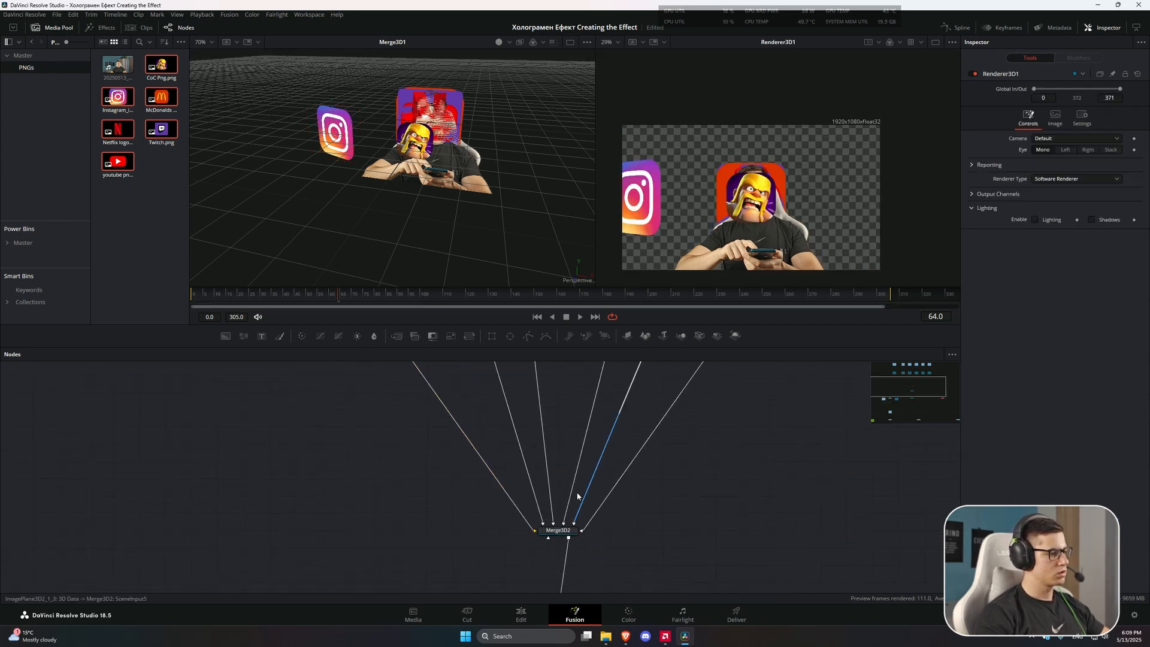
Adjust the Instagram plane's X translation to -0.67266, Z translation to 0.523785 and scale to 0.439.
drag(539, 377, 577, 618)
click(492, 554)
drag(328, 200, 364, 222)
drag(364, 223, 309, 237)
drag(319, 197, 333, 200)
drag(341, 204, 407, 150)
scroll(407, 149, up, 2)
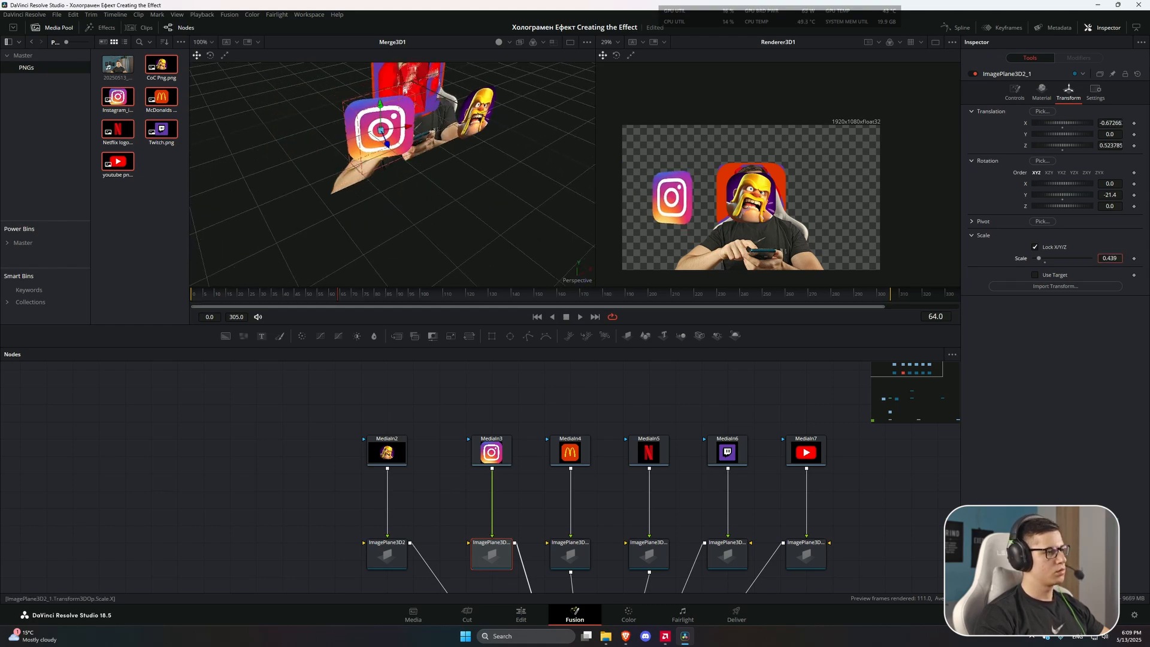
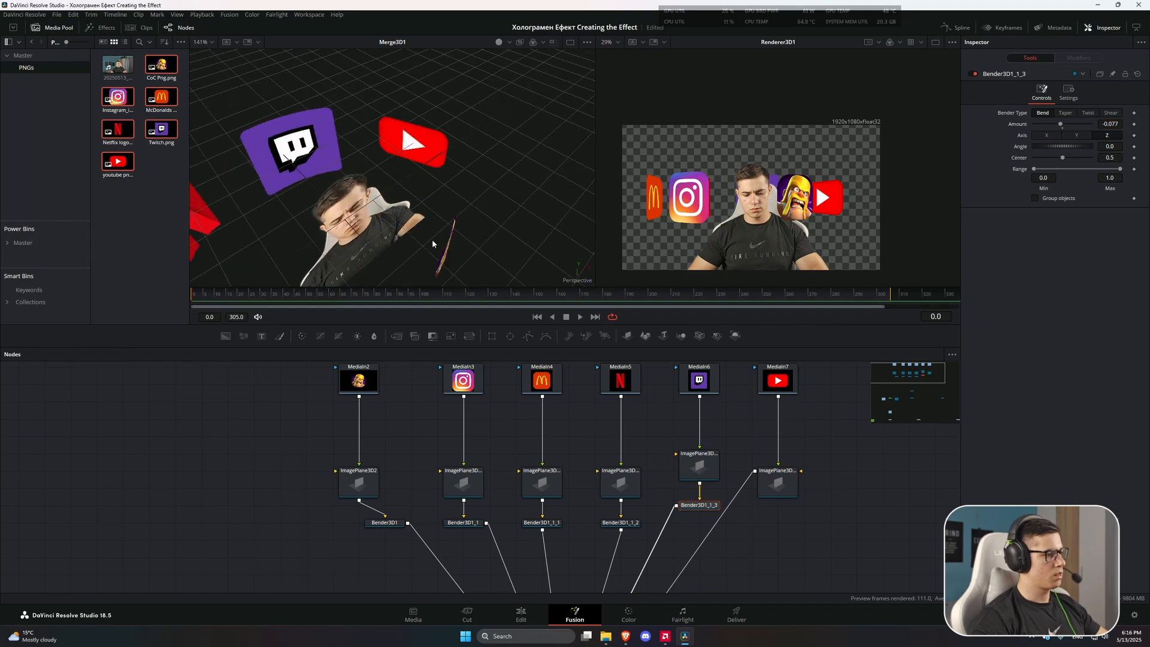
Attach a copy of the Twitch logo's Bender3D node to the YouTube image plane and set its bend amount to -0.123.
key(ctrl+c)
click(777, 481)
key(ctrl+v)
drag(559, 200, 480, 193)
click(776, 475)
scroll(421, 212, down, 2)
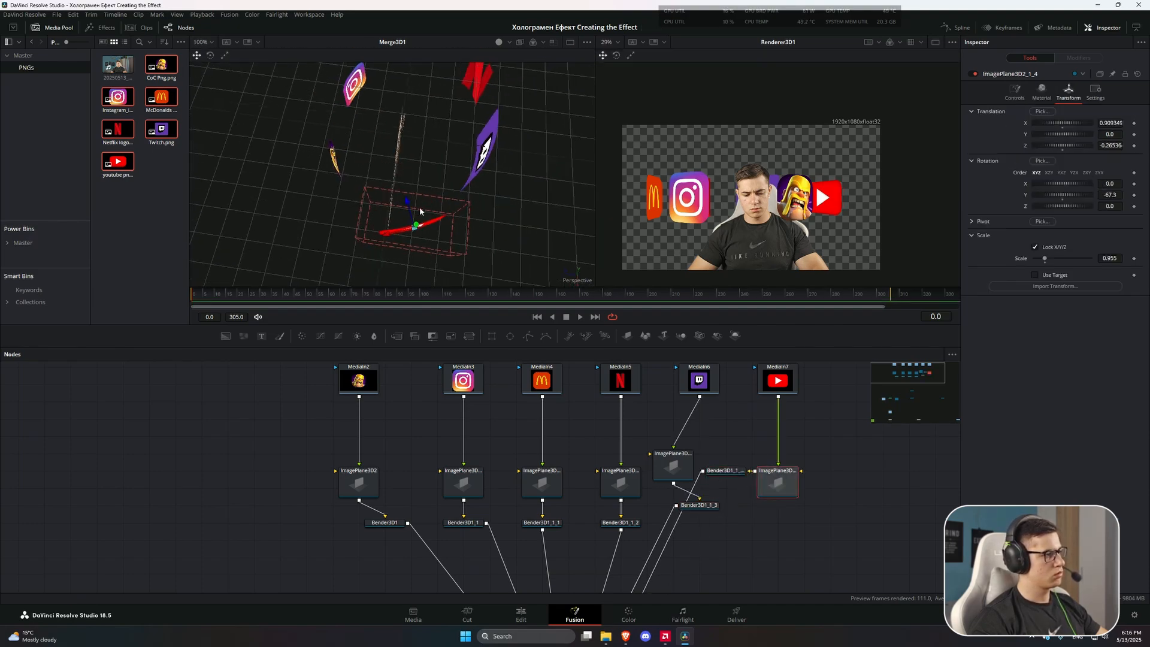
drag(515, 258, 256, 156)
drag(726, 470, 778, 523)
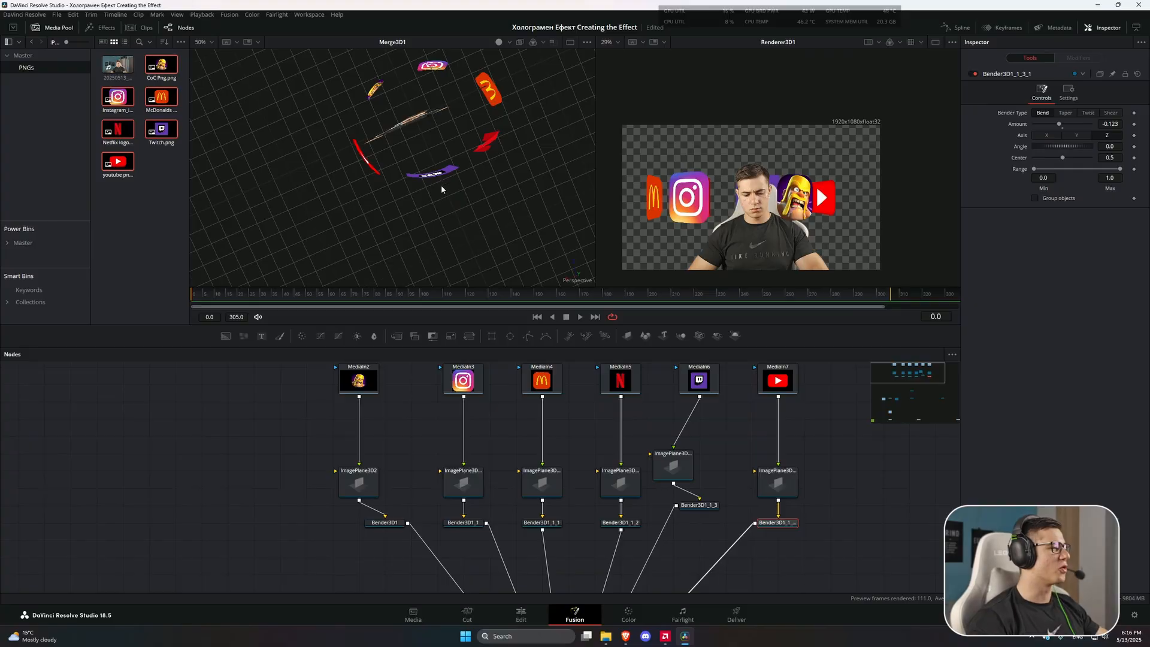
Select all six Bender3D nodes, toggle them off and on, and compare the curvature of the logo ring.
drag(416, 77, 634, 413)
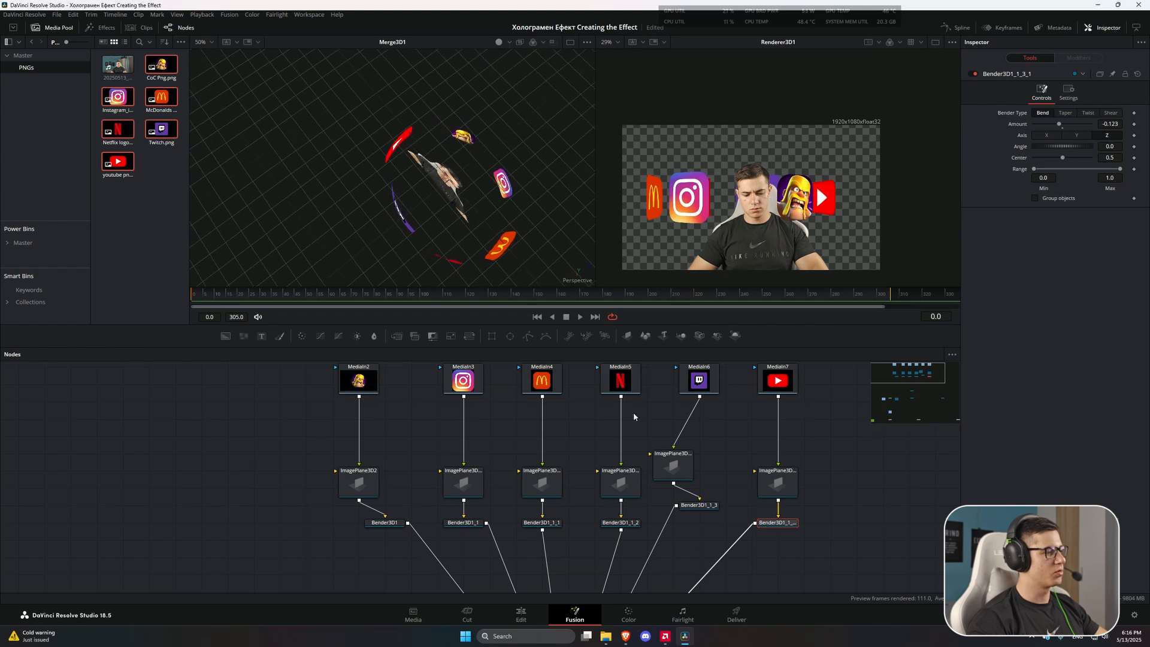
drag(800, 561, 386, 514)
drag(853, 570, 428, 518)
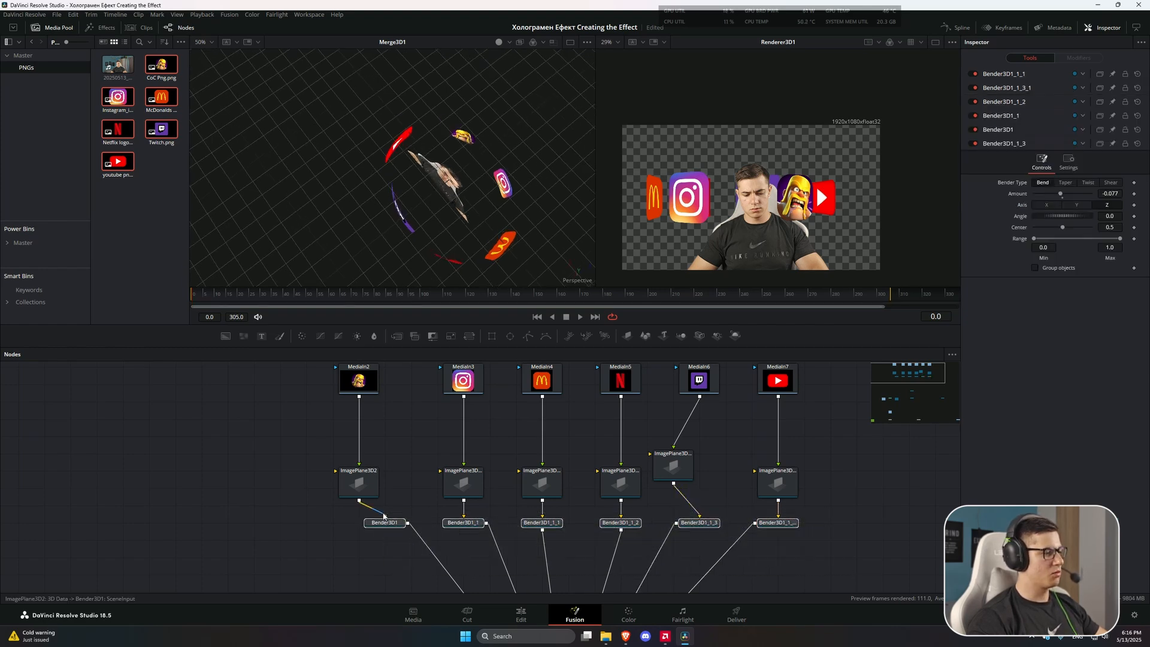
click(806, 526)
drag(505, 274, 487, 238)
key(ctrl+p)
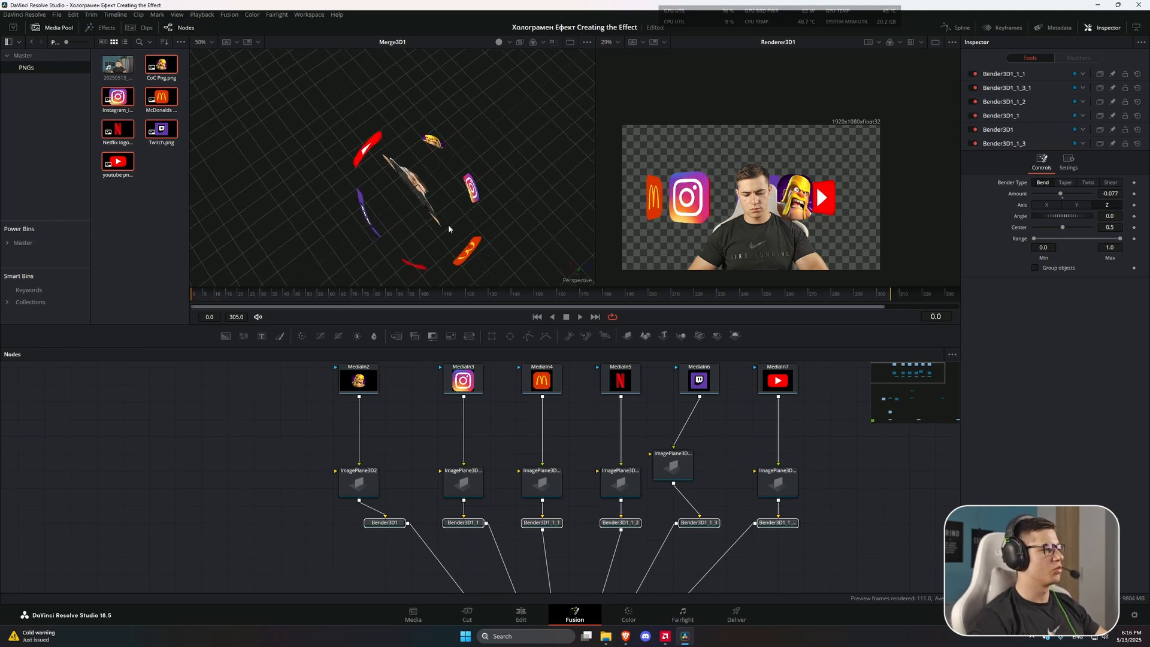
drag(412, 221, 487, 188)
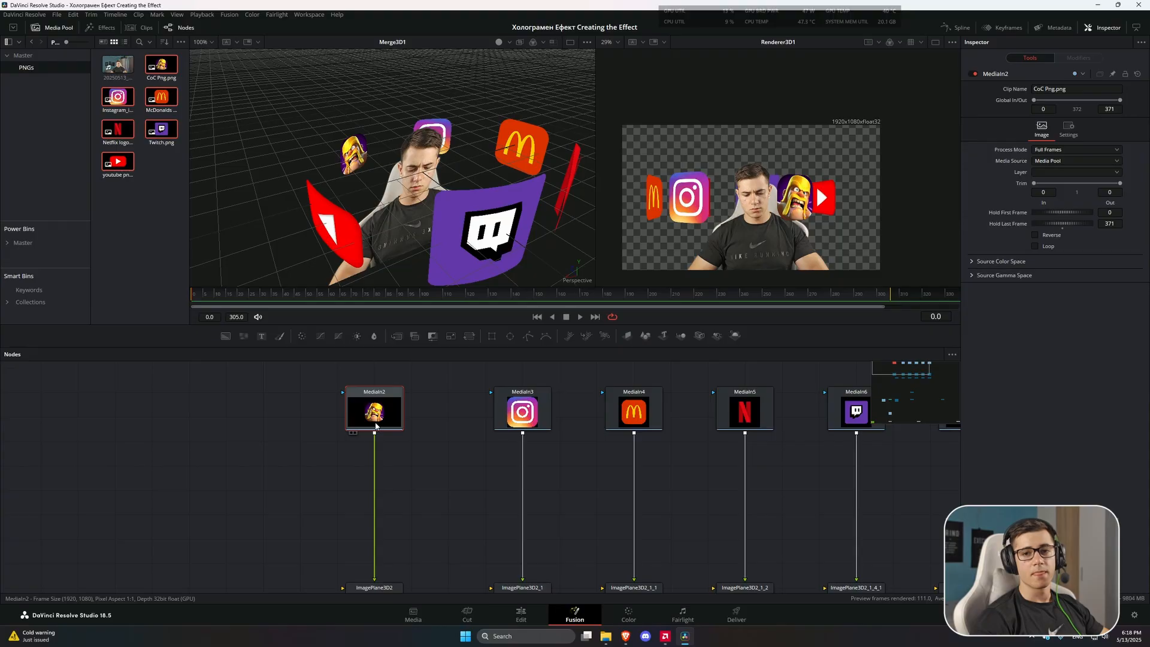
Add a Color Corrector after the Clash of Clans media input and tint it blue, with tint -0.3698 and strength 0.1121.
key(shift+space)
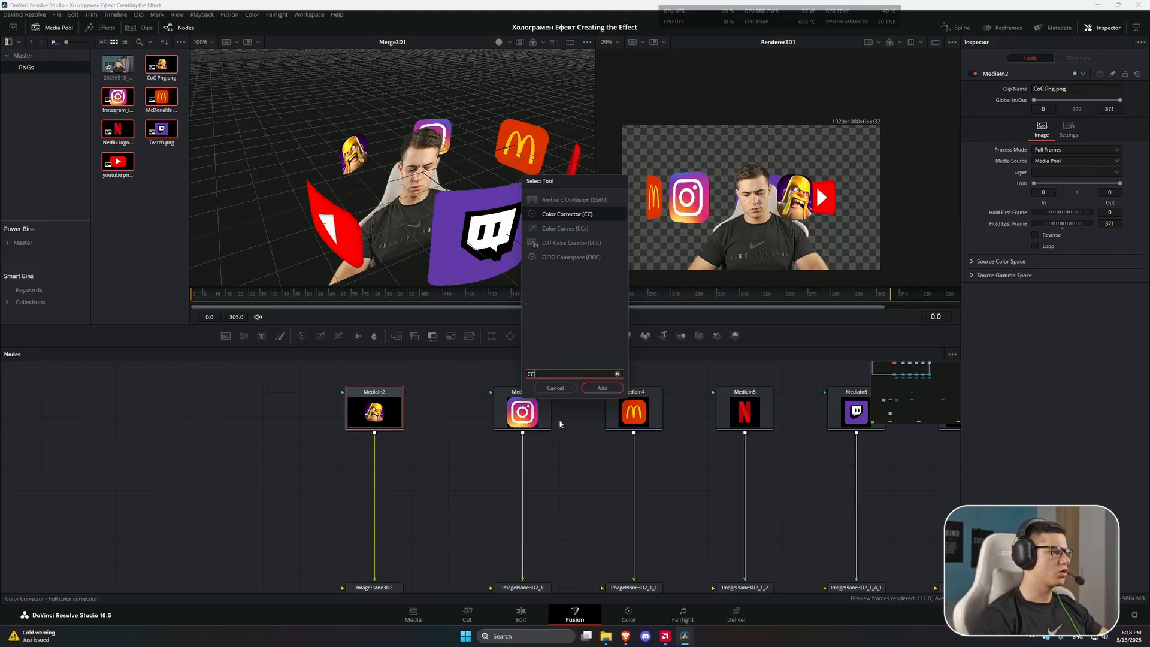
click(614, 389)
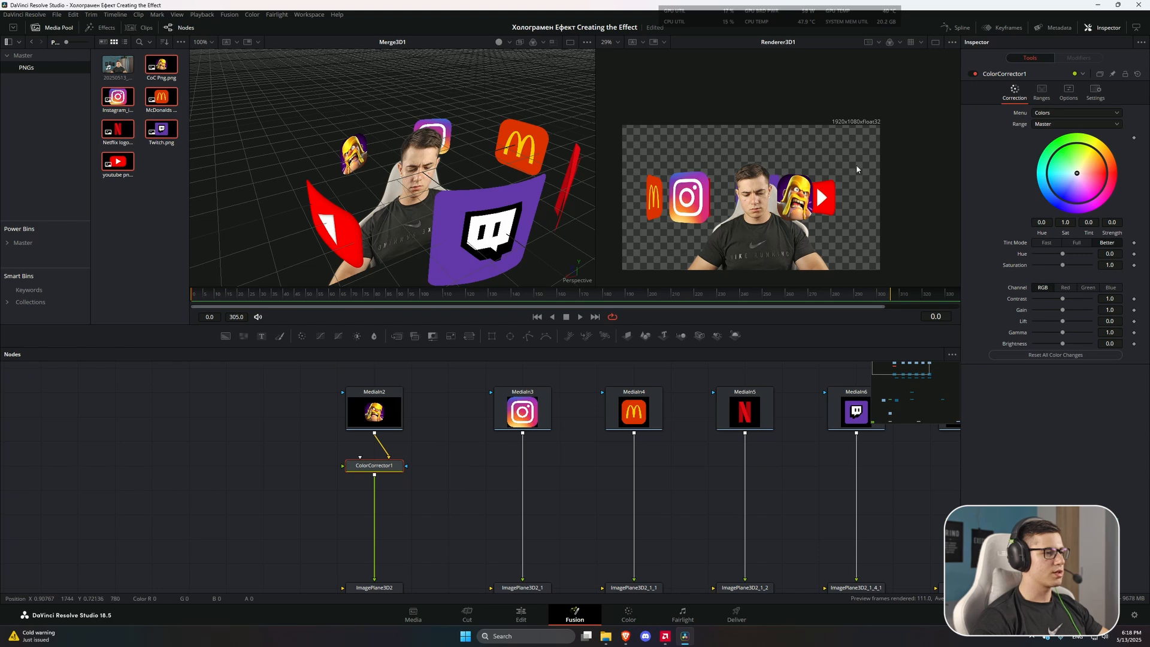
scroll(856, 166, up, 3)
scroll(457, 219, up, 3)
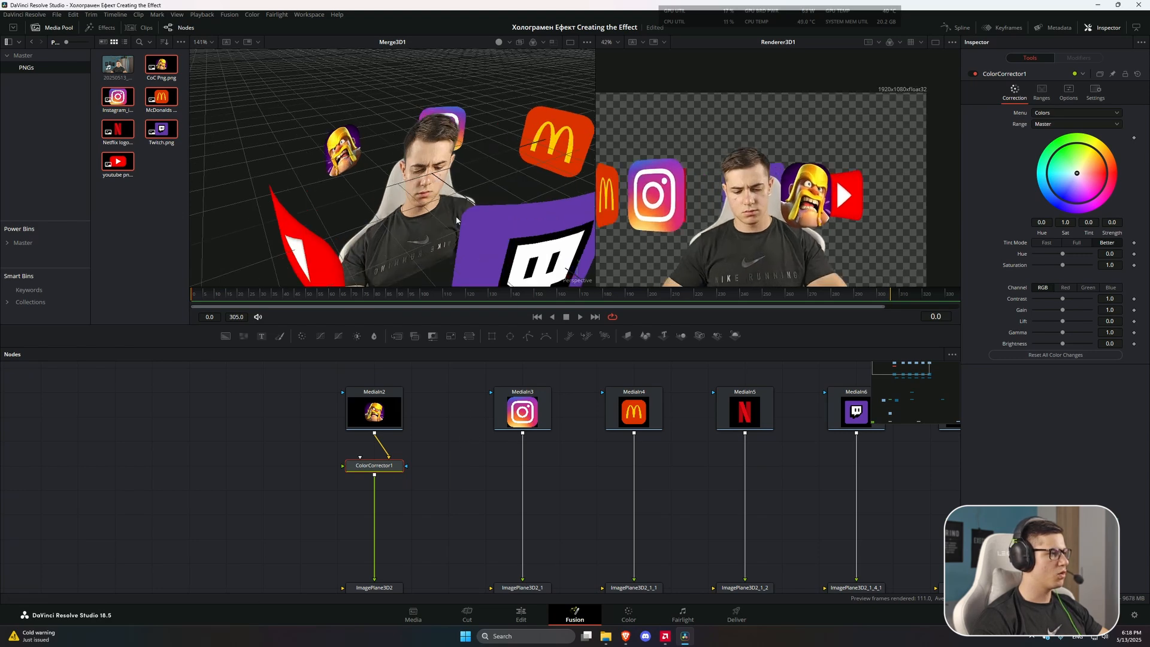
drag(457, 219, 430, 207)
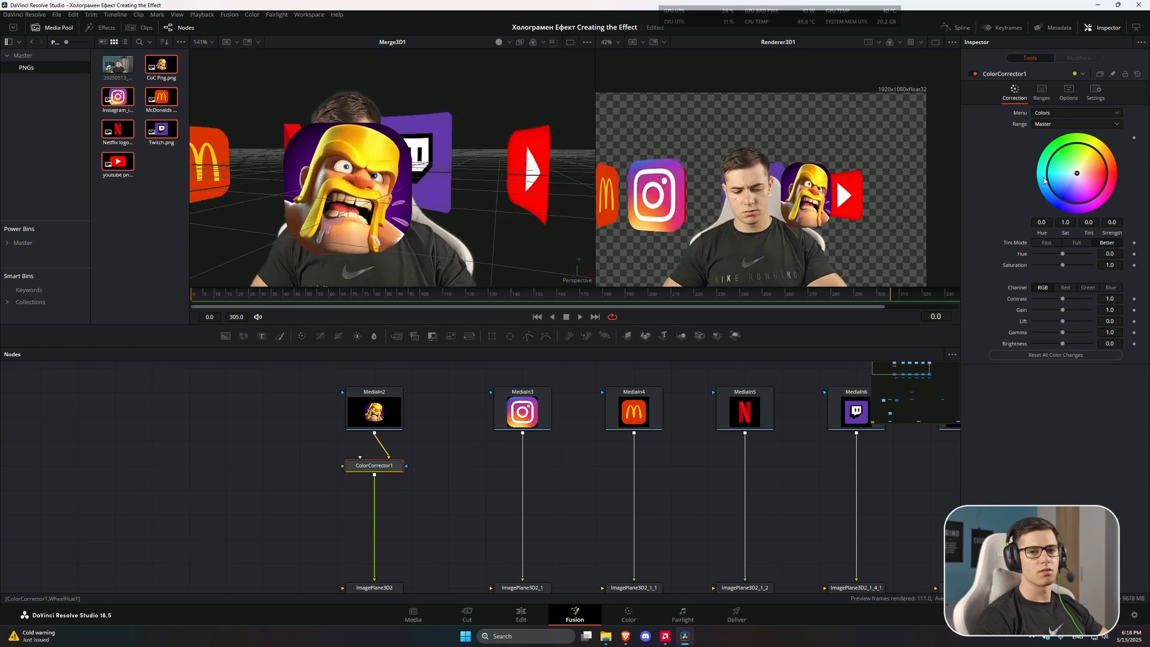
drag(1076, 174, 1069, 183)
key(ctrl+z)
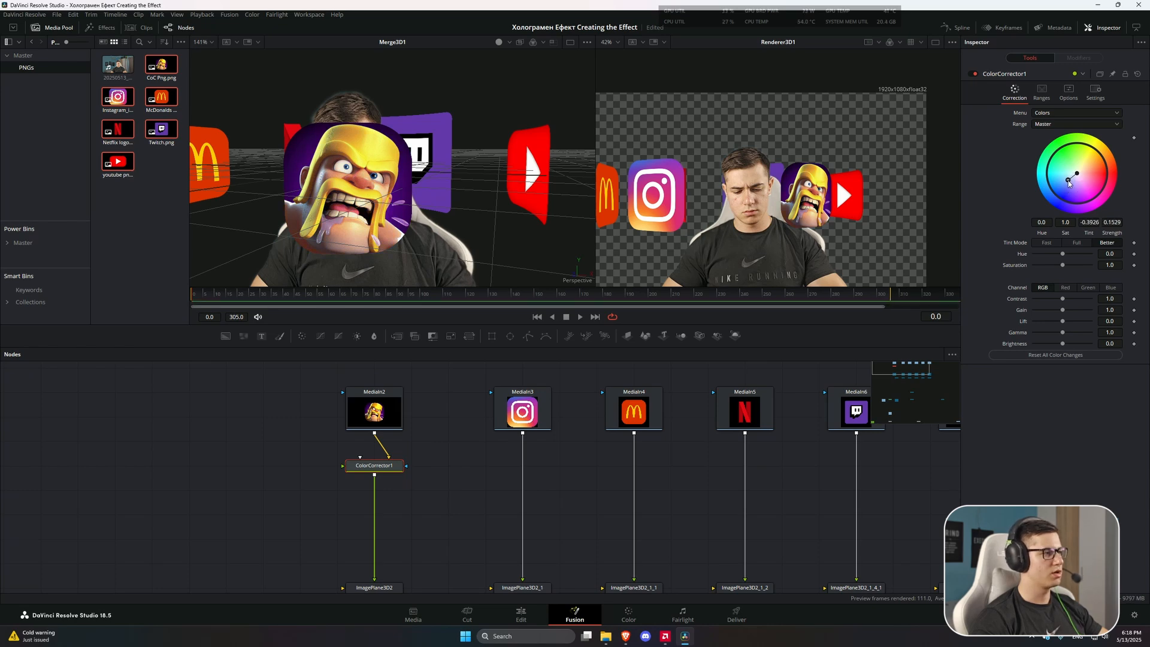
click(972, 74)
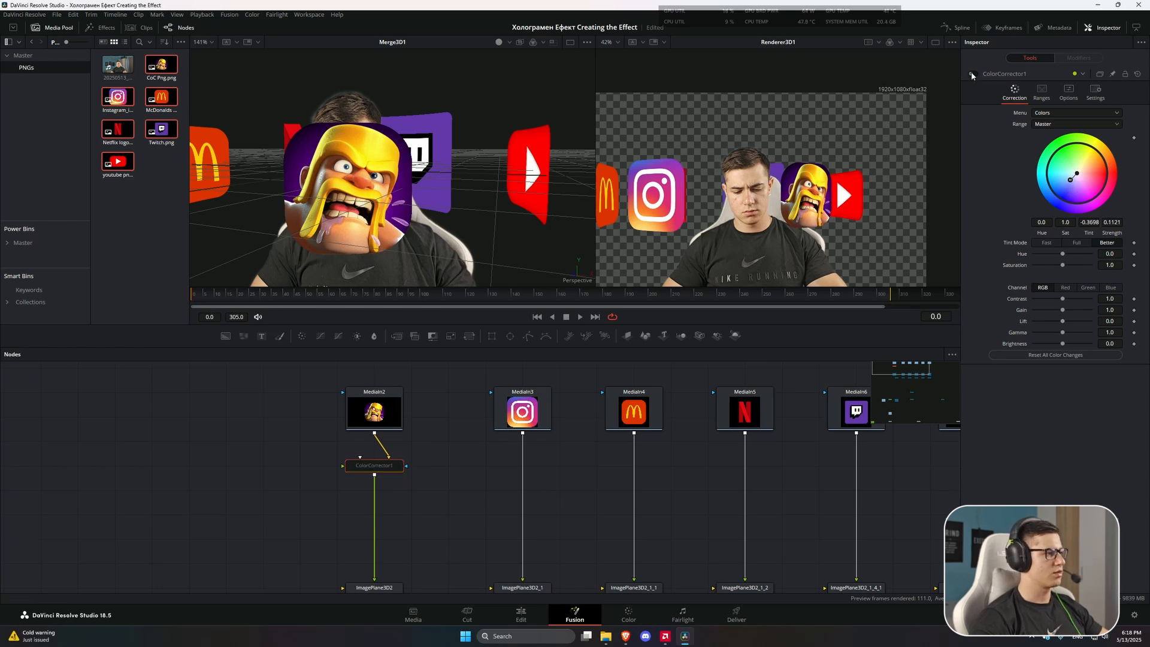
click(972, 74)
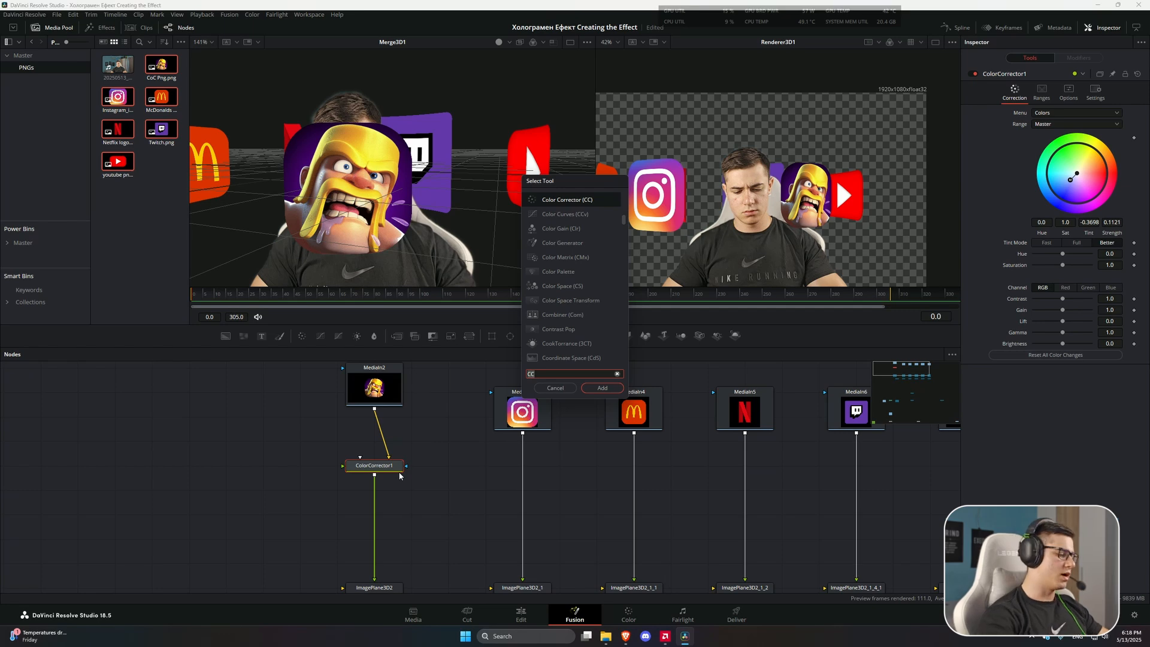
Add a Soft Glow after the Color Corrector with gain 0.608 and glow size 39.2.
text(soft)
key(Return)
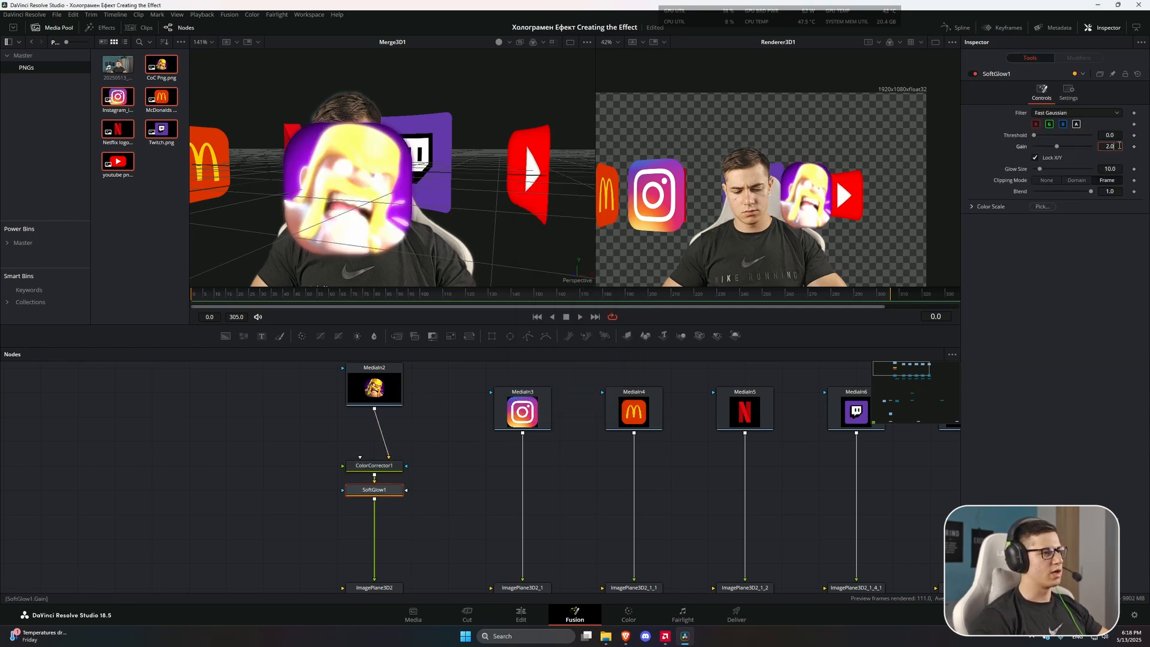
double_click(1109, 146)
text(1)
key(Return)
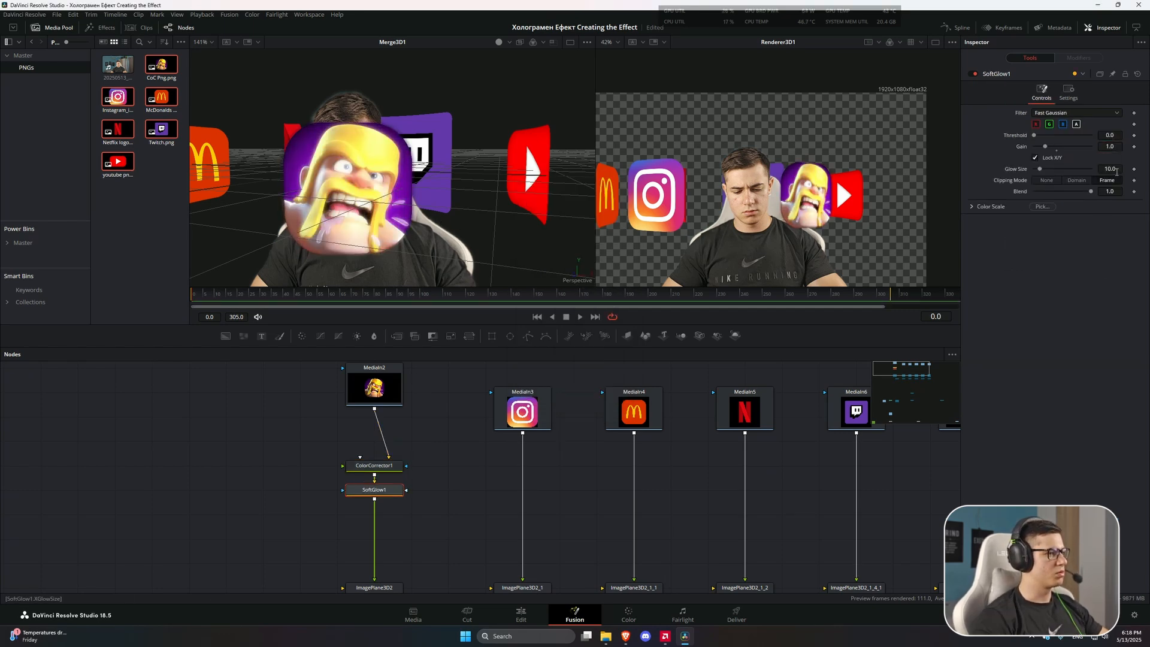
mouse_move(1117, 172)
mouse_down()
mouse_move(1142, 172)
mouse_move(1110, 157)
mouse_up()
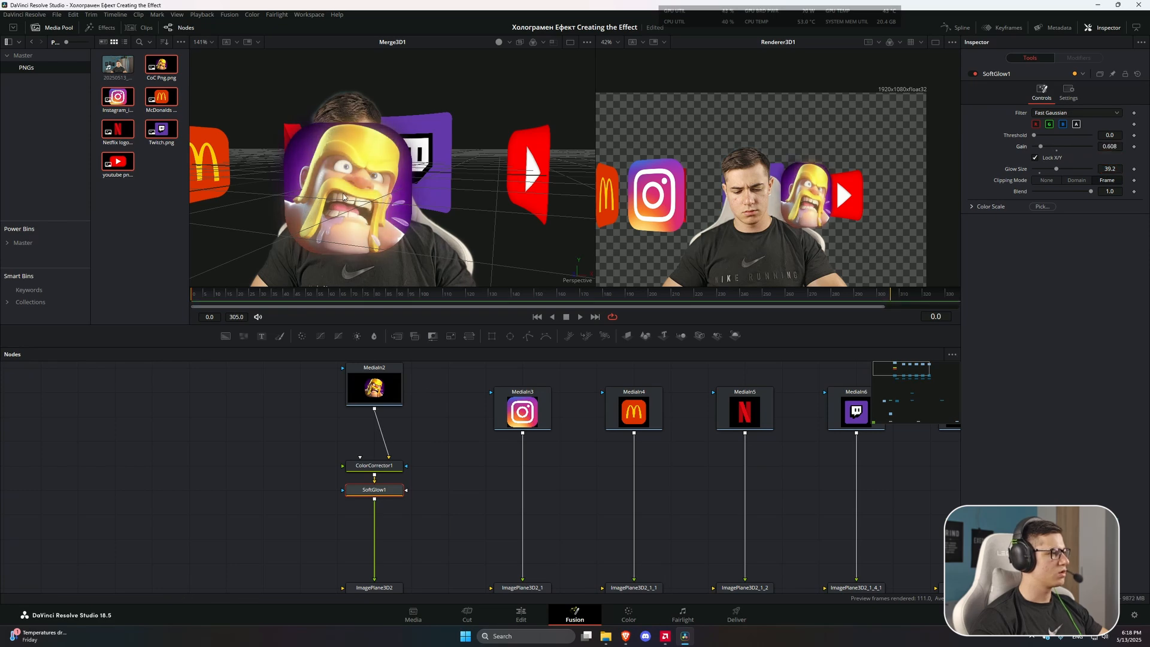
drag(343, 196, 309, 200)
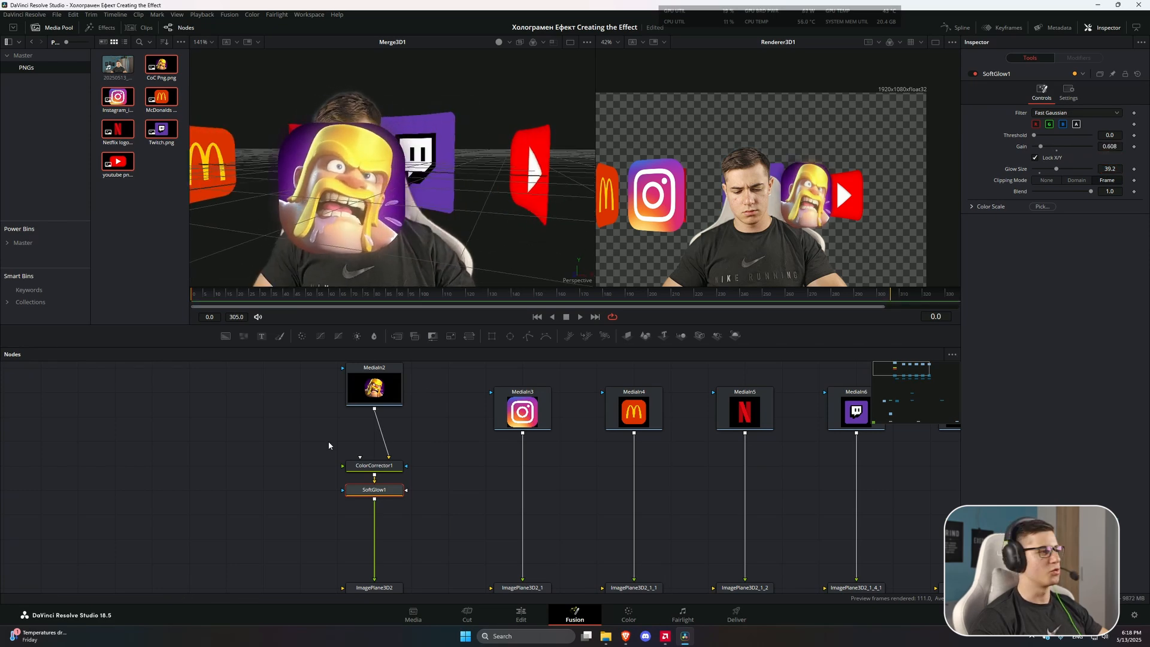
Add a Scanlines node after SoftGlow1 in the Clash of Clans logo chain.
key(shift+space)
text(SOFT)
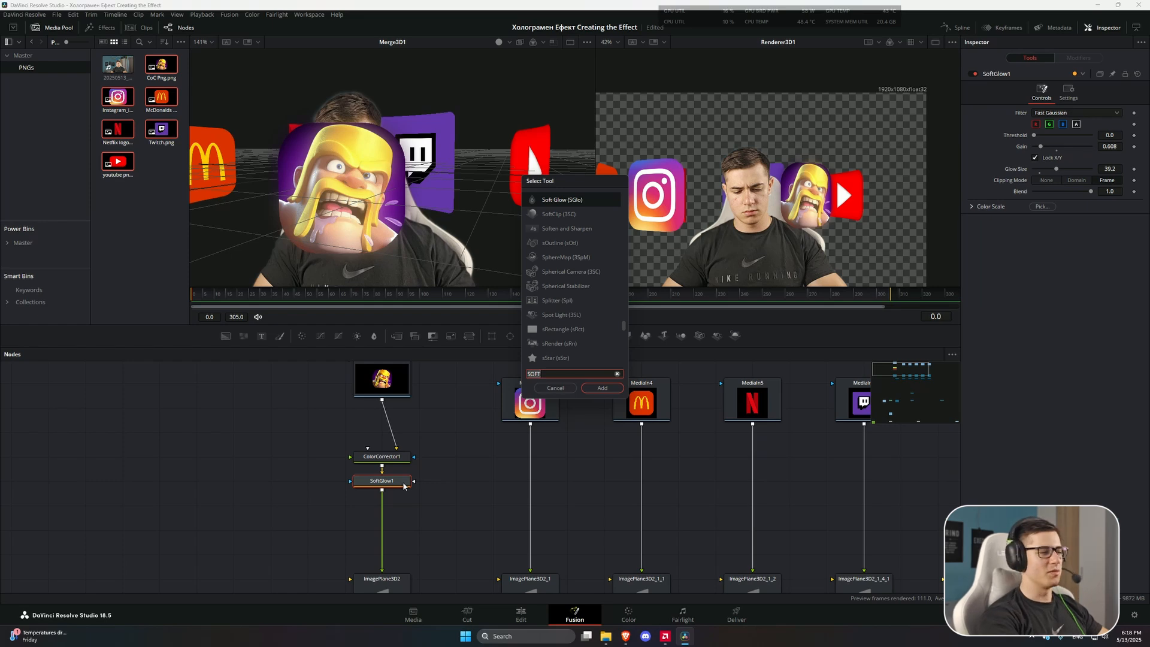
key(BackSpace)
key(BackSpace)
key(BackSpace)
text(CAN)
key(Return)
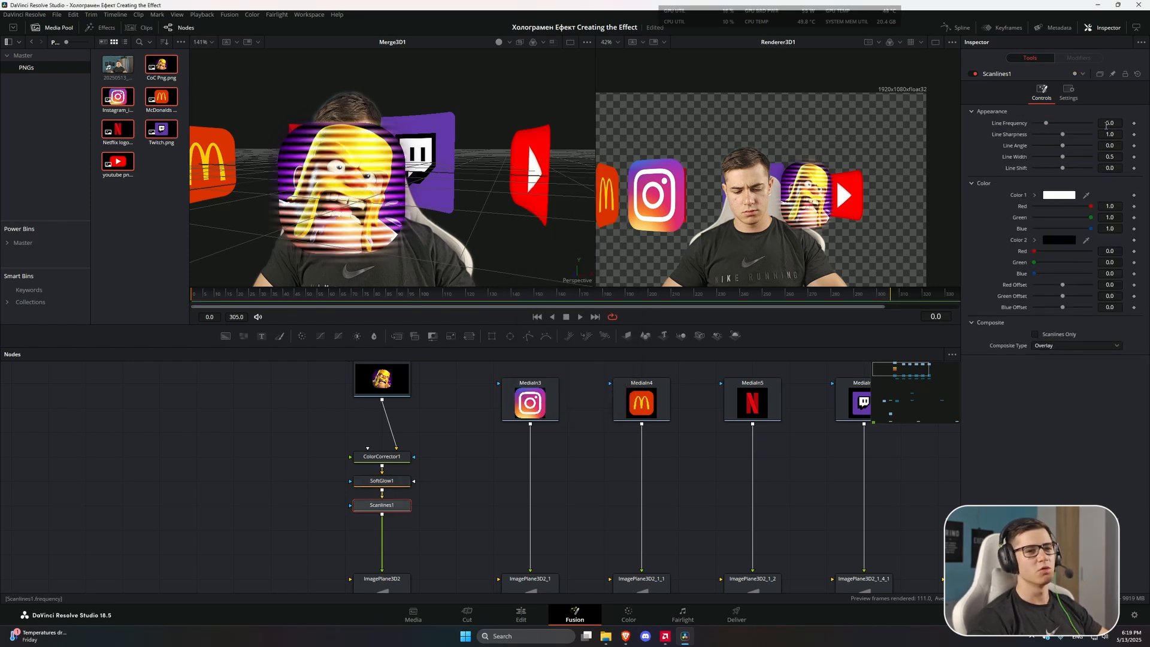
Set the Scanlines line frequency to 9.27 and adjust the Color Corrector's tint to -0.3843 with strength 0.1352.
drag(1046, 123, 1059, 123)
drag(341, 209, 357, 235)
scroll(357, 235, up, 4)
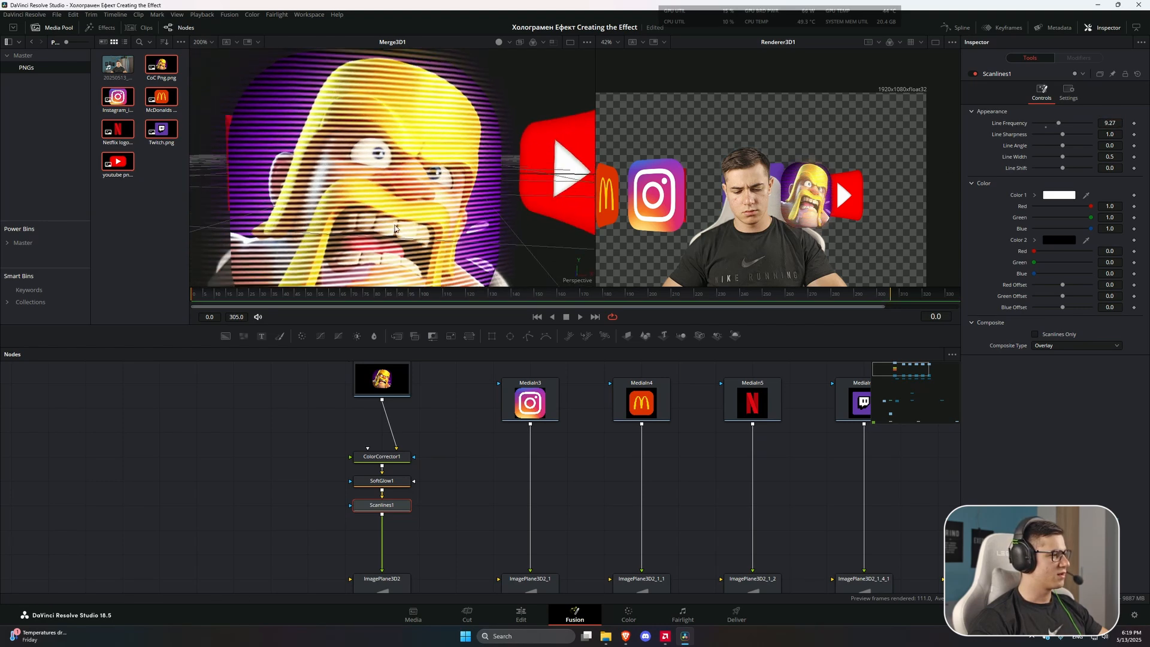
scroll(393, 228, down, 4)
drag(1072, 177, 1071, 183)
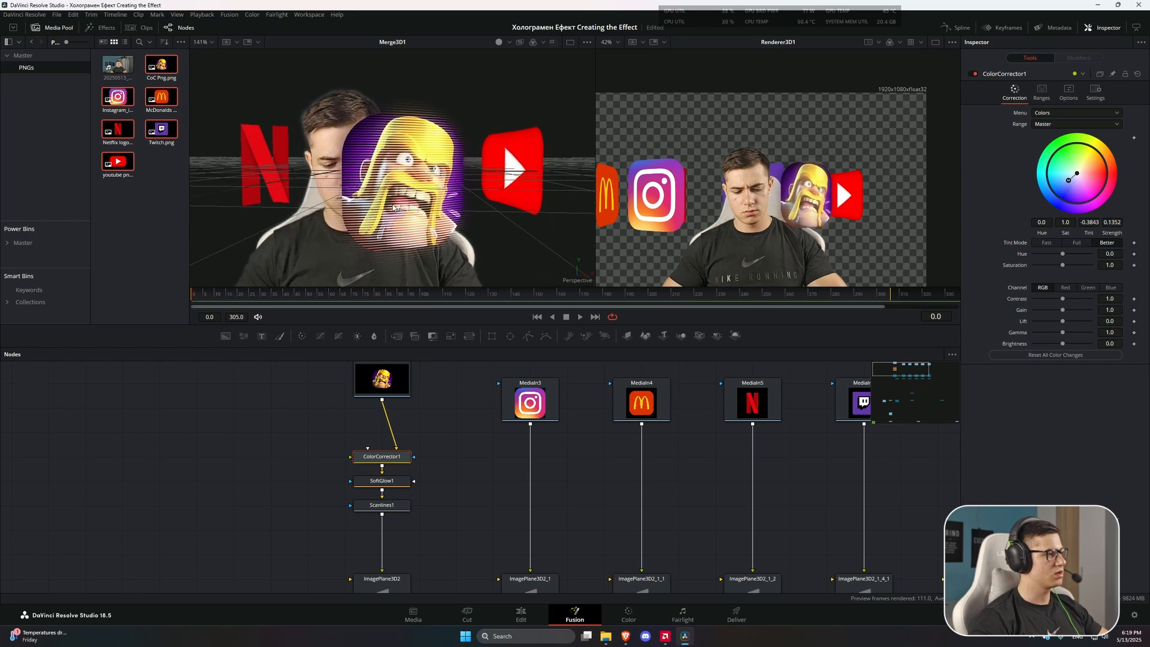
Set the material opacity of the Clash of Clans plane, ImagePlane3D2, to 0.6.
drag(427, 569, 443, 518)
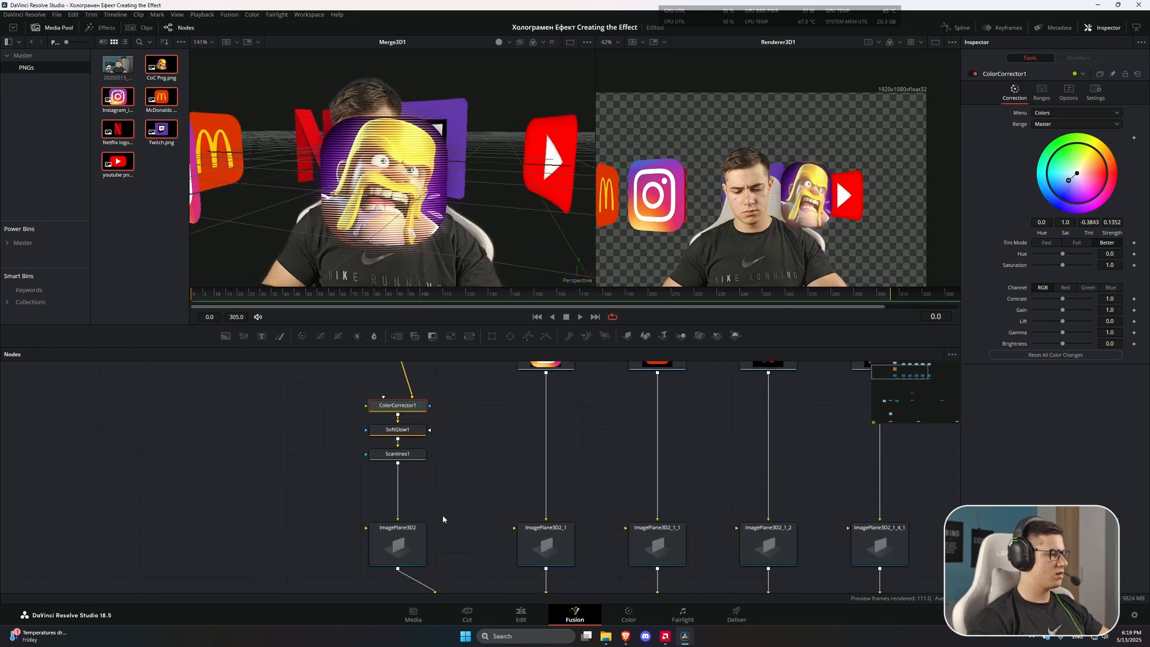
click(403, 542)
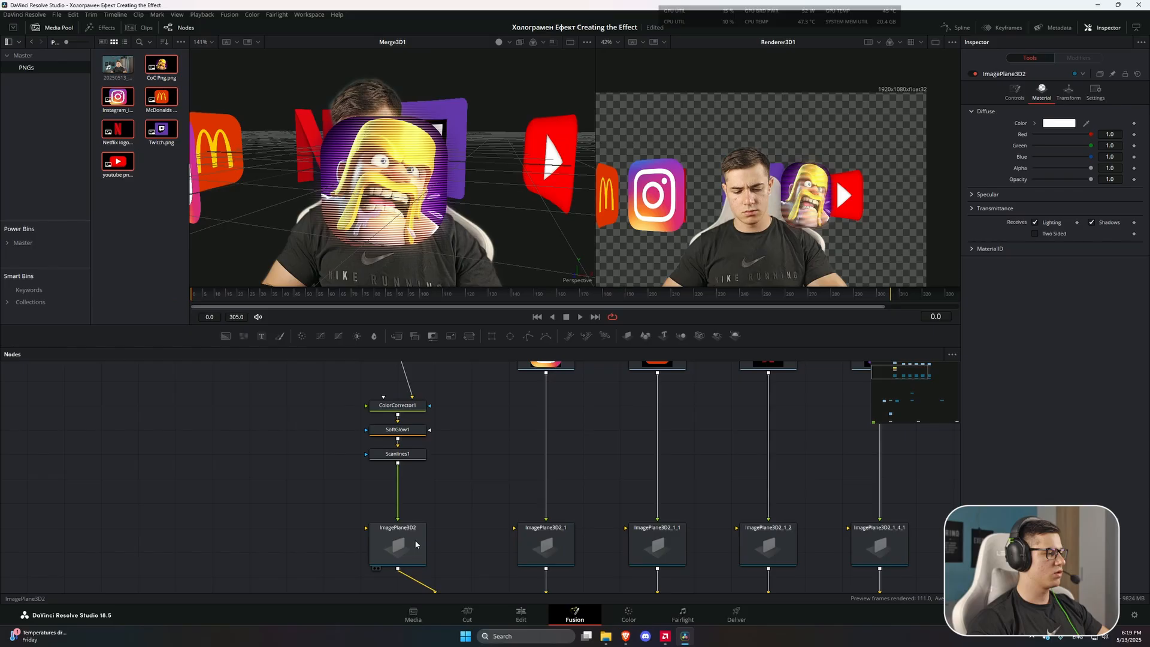
click(416, 544)
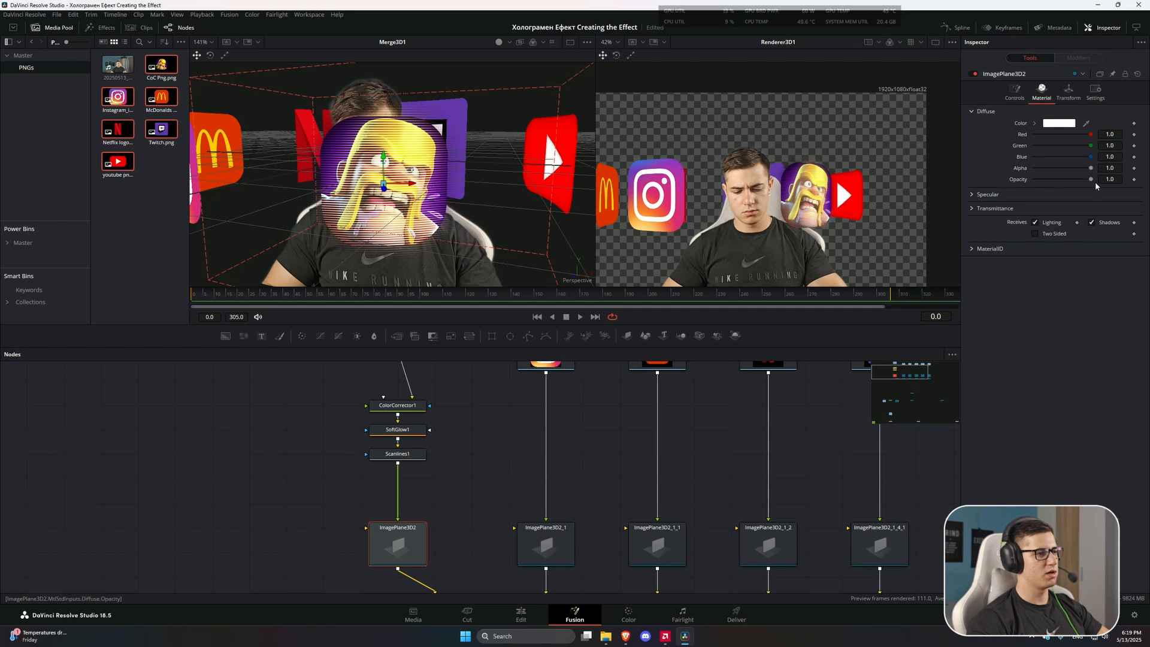
click(1115, 179)
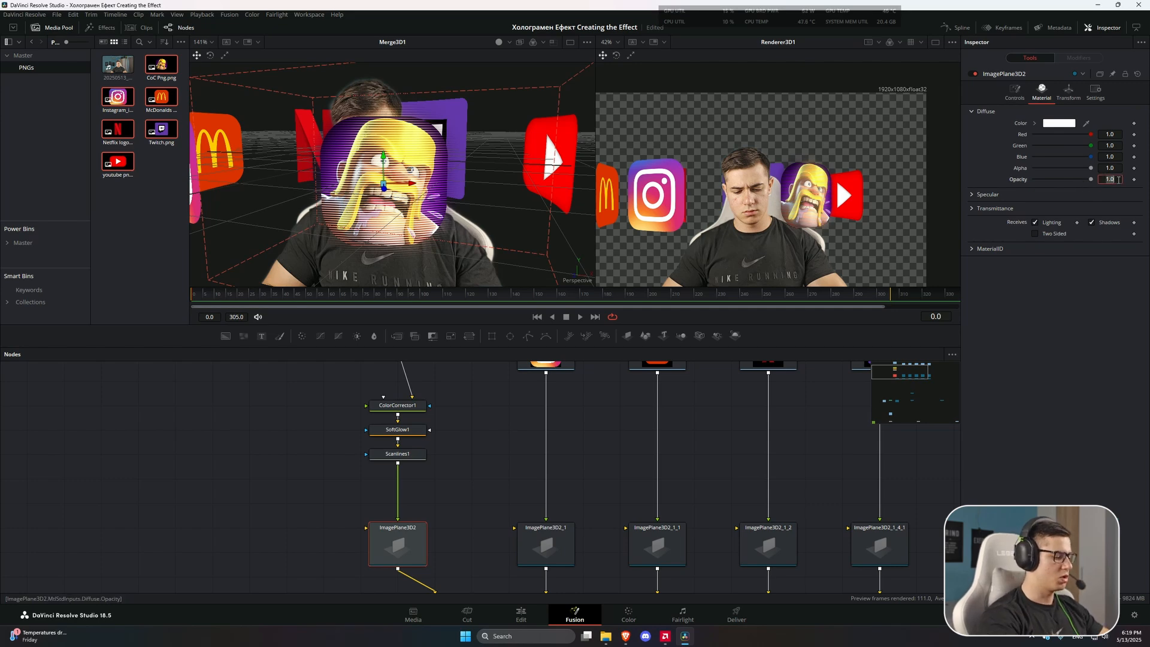
text(0.5)
key(Return)
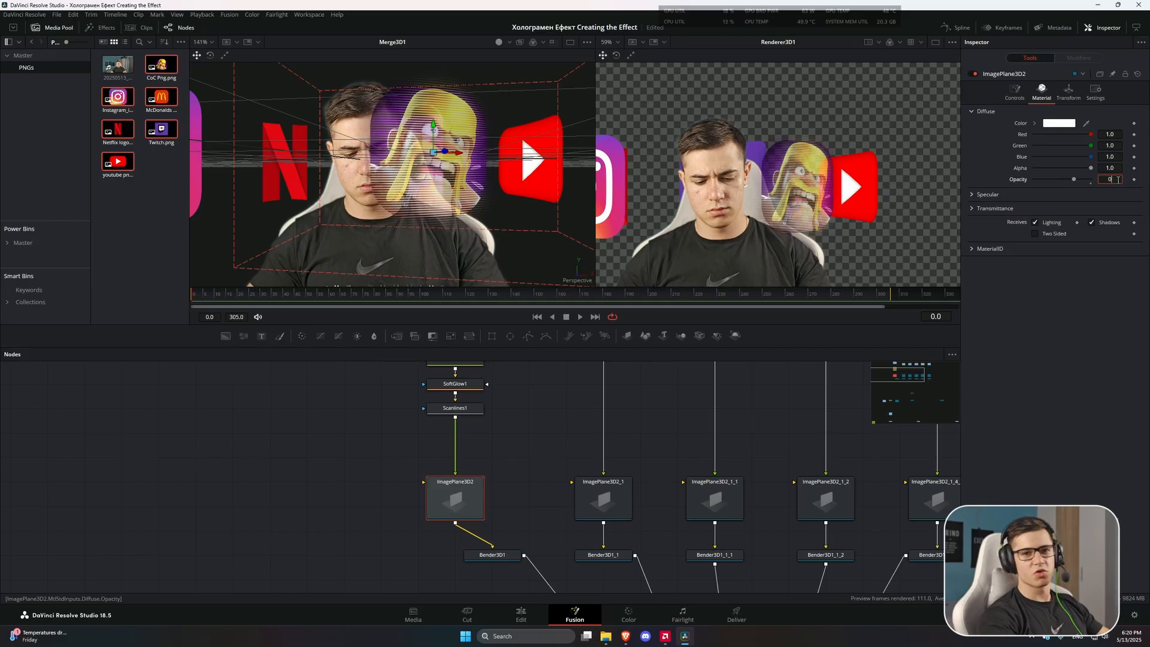
text(0)
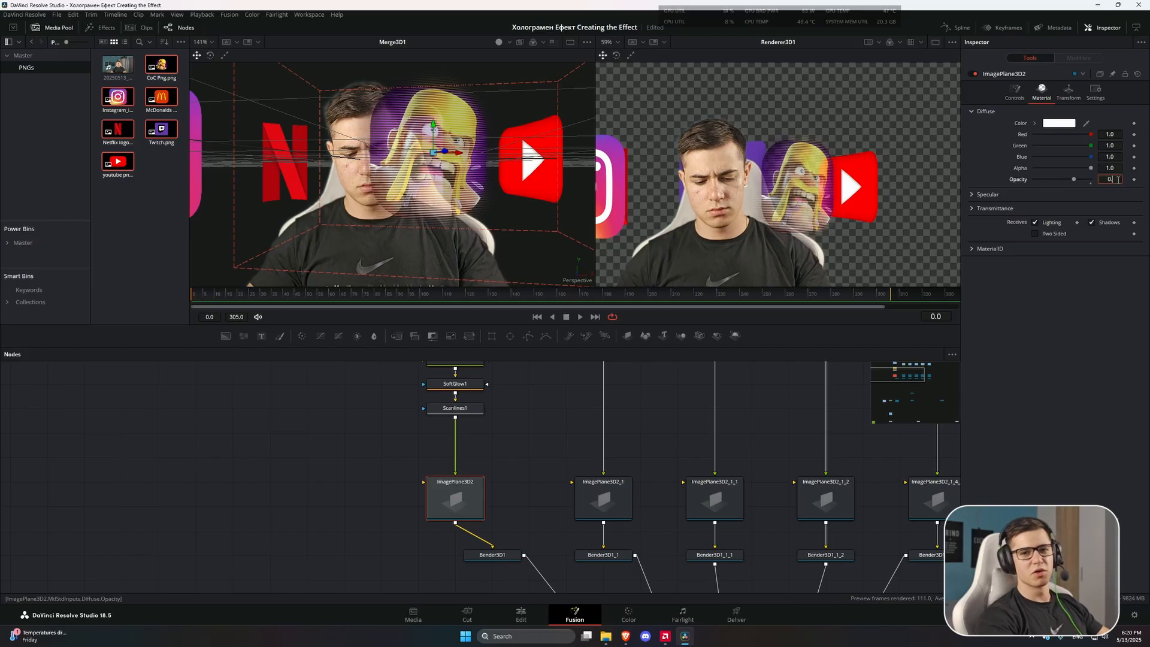
text(.6)
key(Tab)
Insert linked instances of ColorCorrector1, SoftGlow1 and Scanlines1 between the Instagram media input and its image plane, and check them.
drag(614, 463, 534, 482)
scroll(602, 476, down, 2)
drag(463, 394, 431, 442)
click(327, 471)
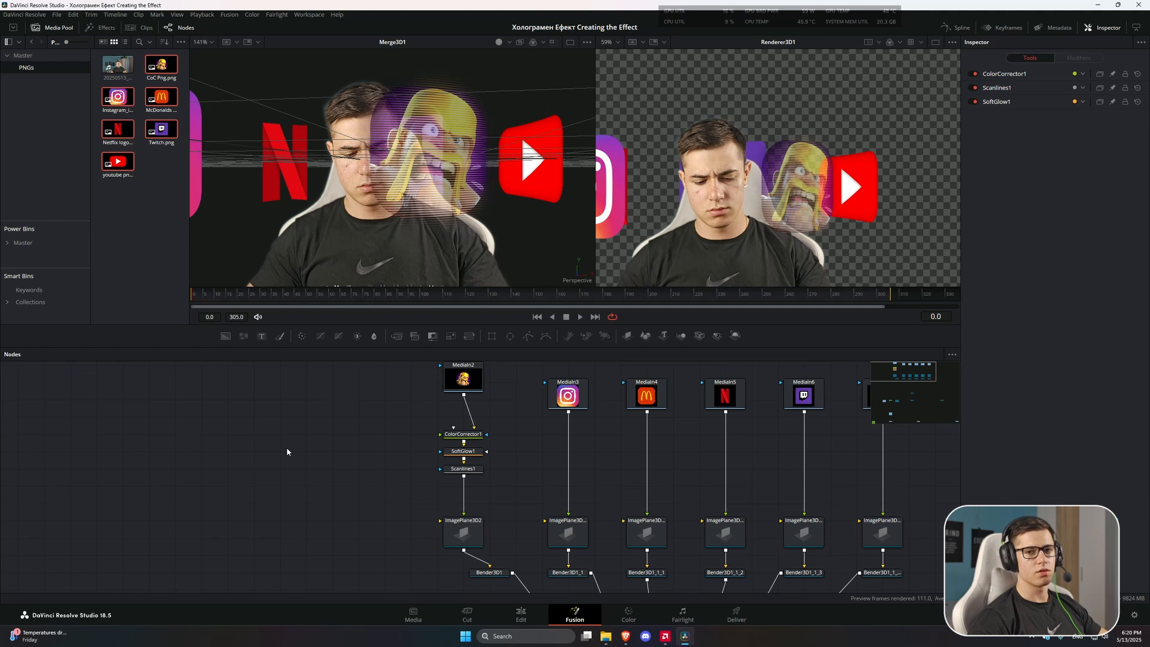
key(ctrl+shift+v)
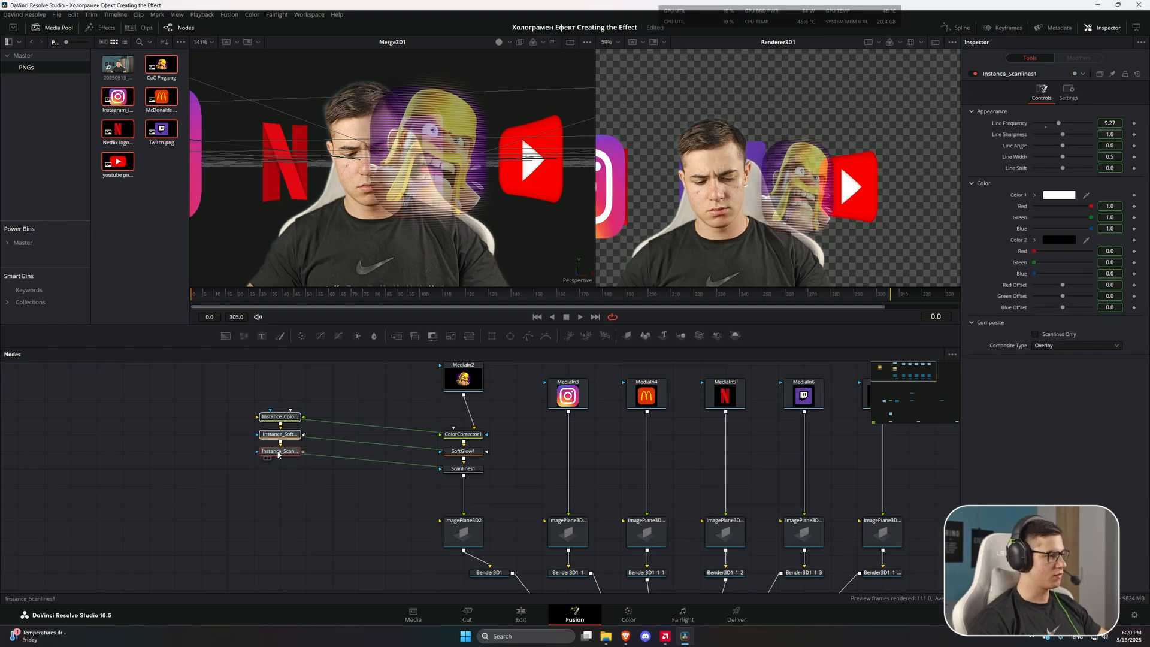
drag(280, 447, 569, 469)
scroll(599, 482, up, 3)
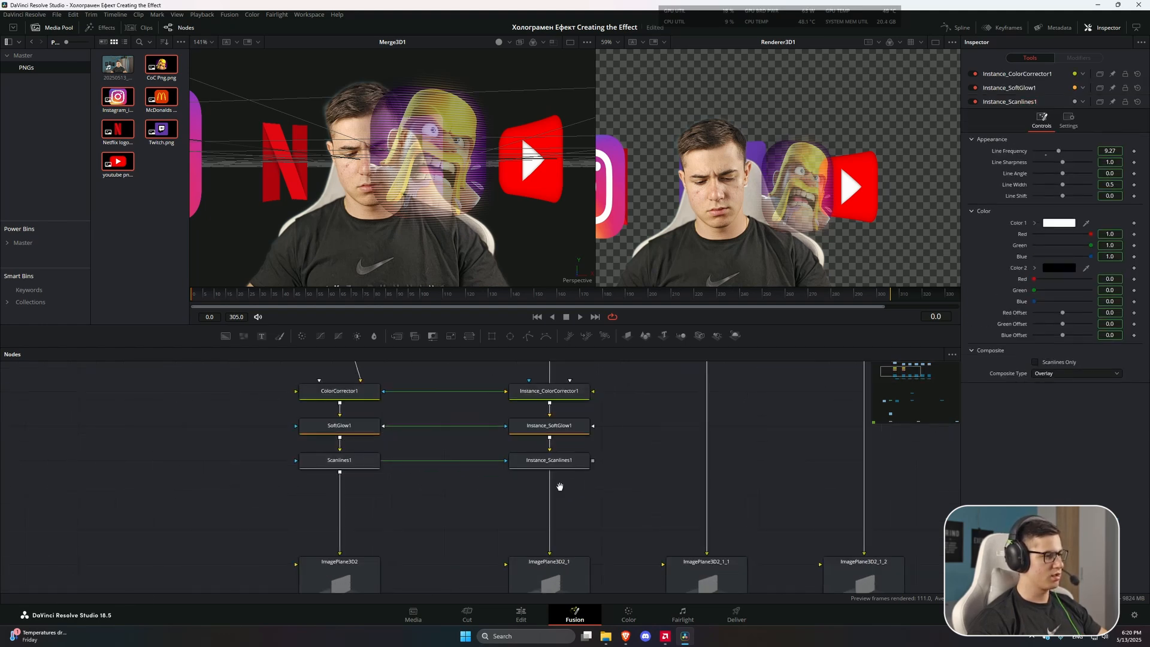
click(548, 458)
click(539, 423)
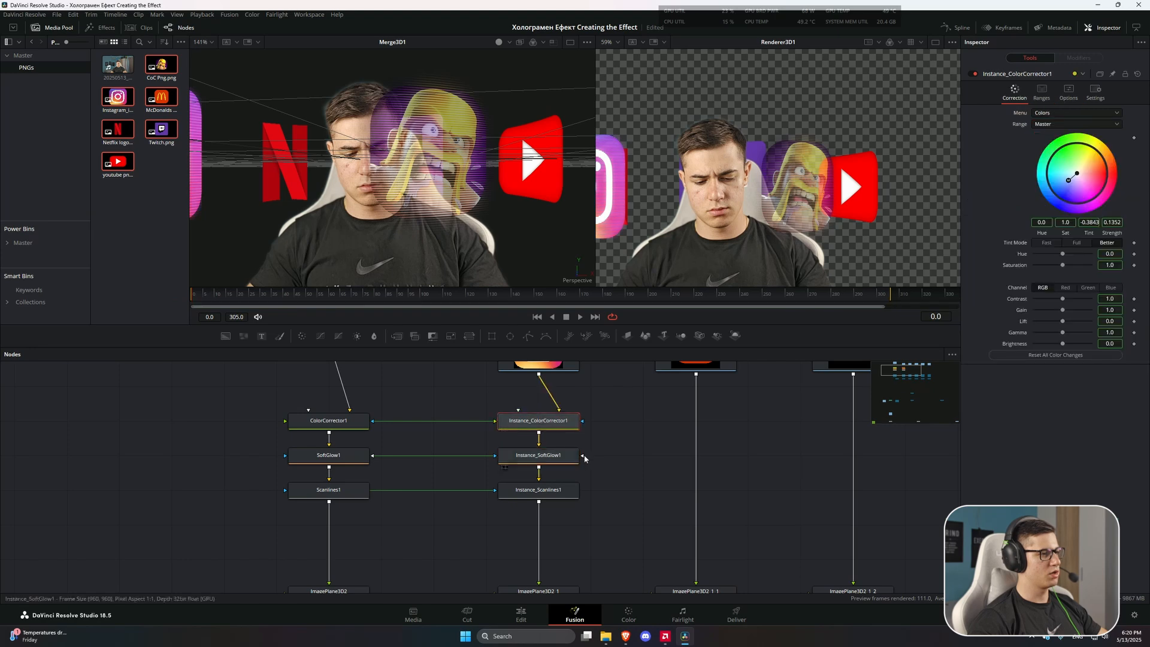
drag(664, 262, 762, 274)
drag(631, 473, 609, 477)
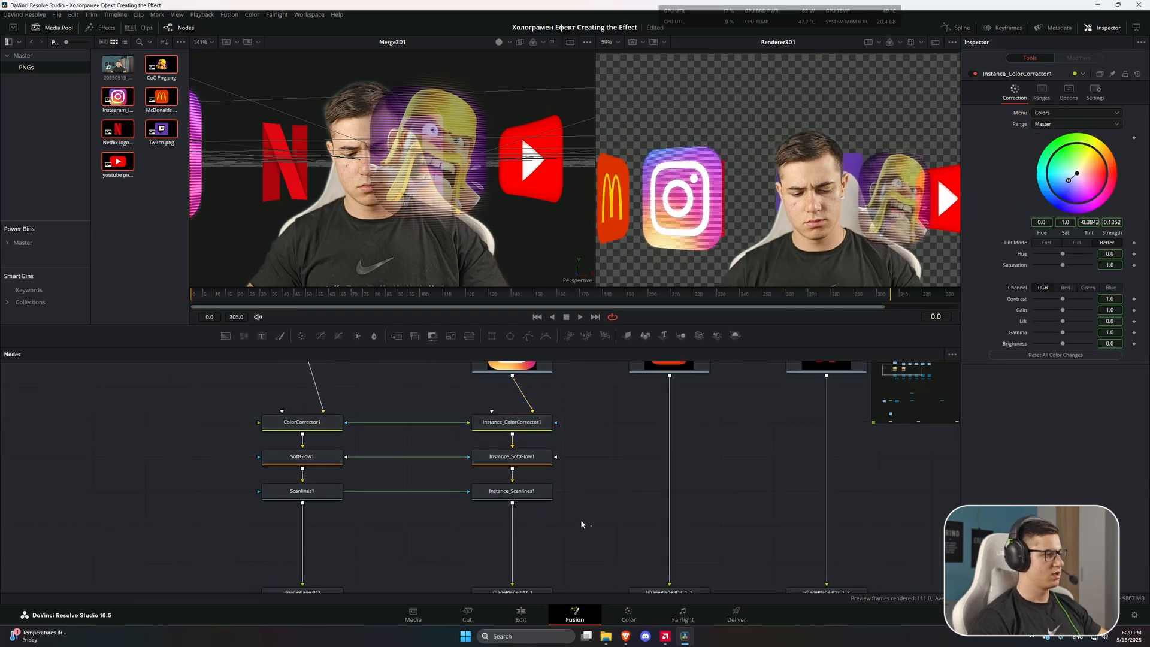
Insert instances of the Color Corrector, Soft Glow and Scanlines nodes into the McDonald's and Netflix logo chains.
drag(580, 519, 437, 427)
key(ctrl+shift+v)
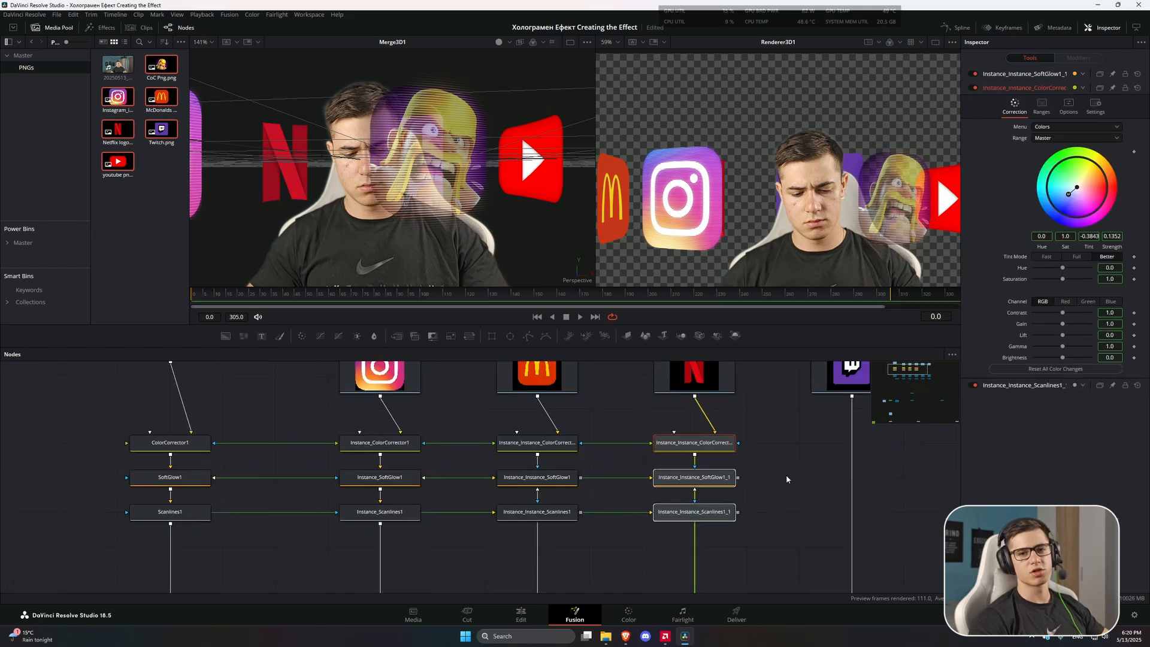
drag(786, 475, 717, 479)
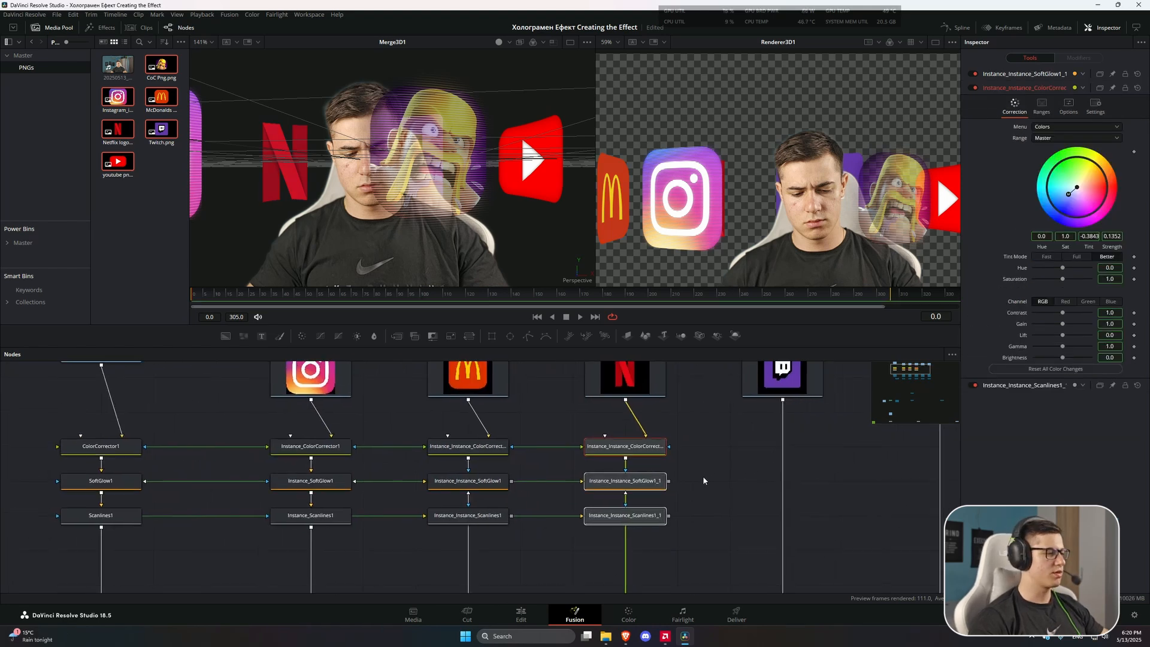
Insert instances of the Color Corrector, Soft Glow and Scanlines nodes after the Twitch media input.
click(732, 477)
key(ctrl+shift+v)
drag(786, 500, 757, 532)
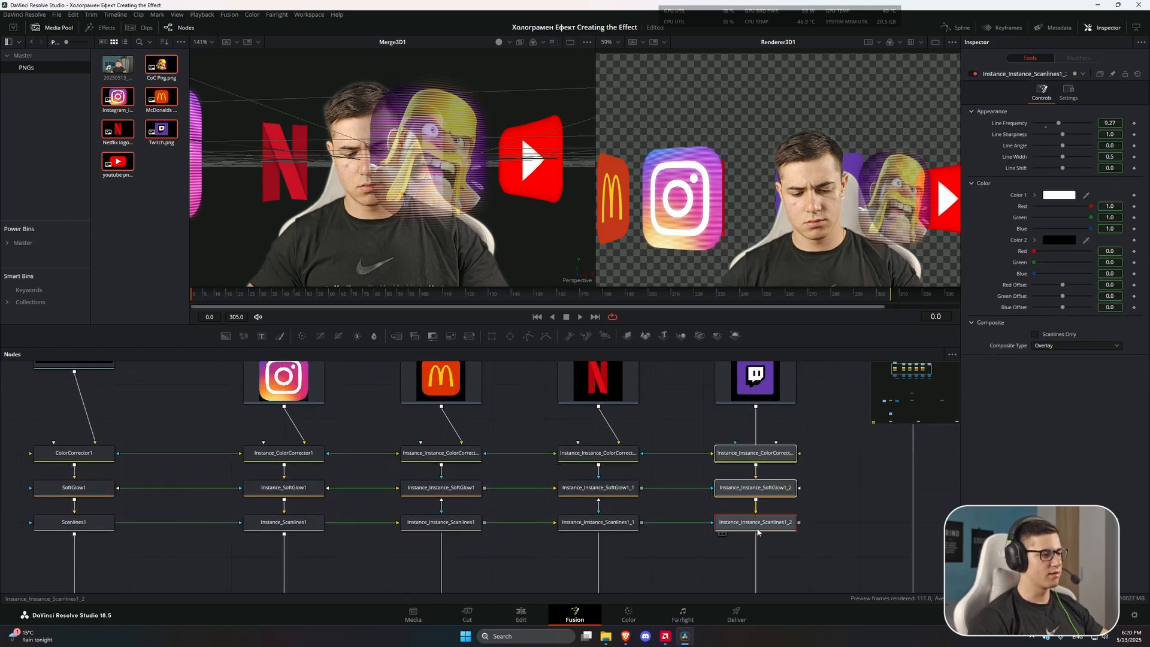
Insert instances of the Color Corrector, Soft Glow and Scanlines nodes into the YouTube logo chain.
click(760, 484)
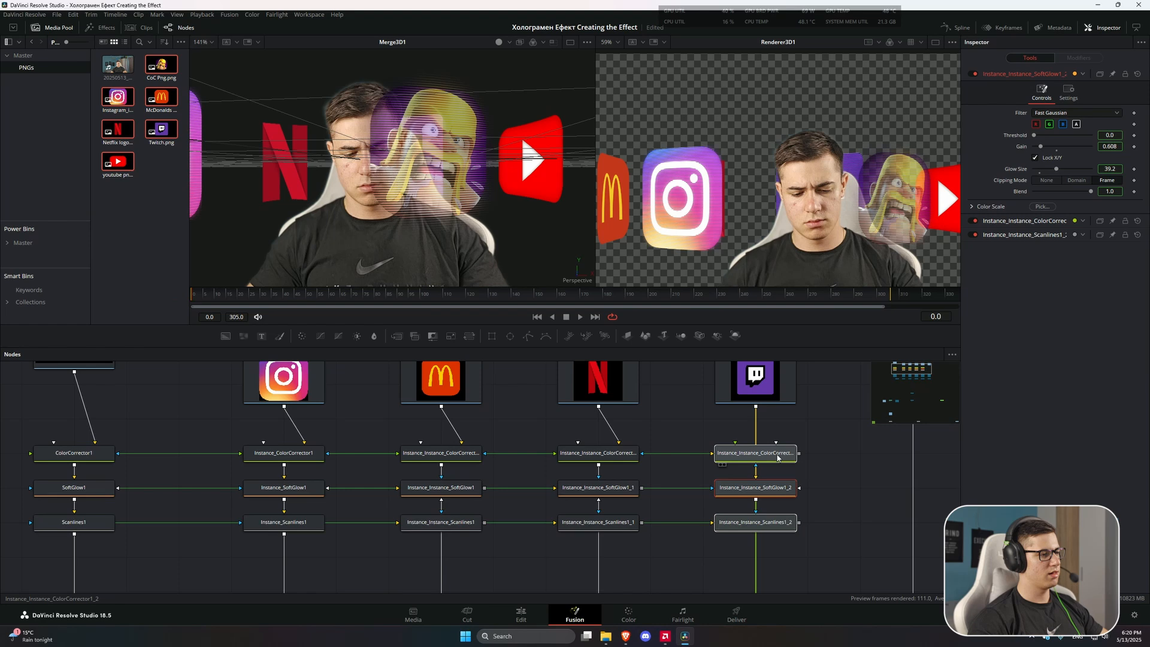
click(757, 455)
scroll(745, 477, right, 5)
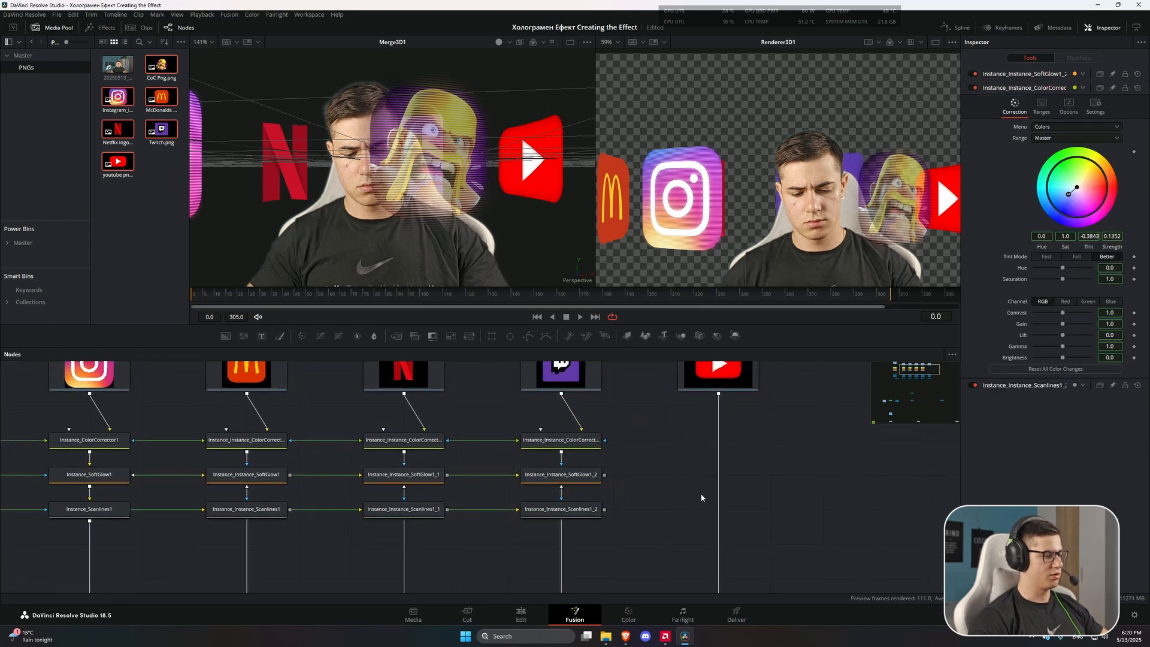
key(ctrl+shift+v)
drag(704, 483, 720, 517)
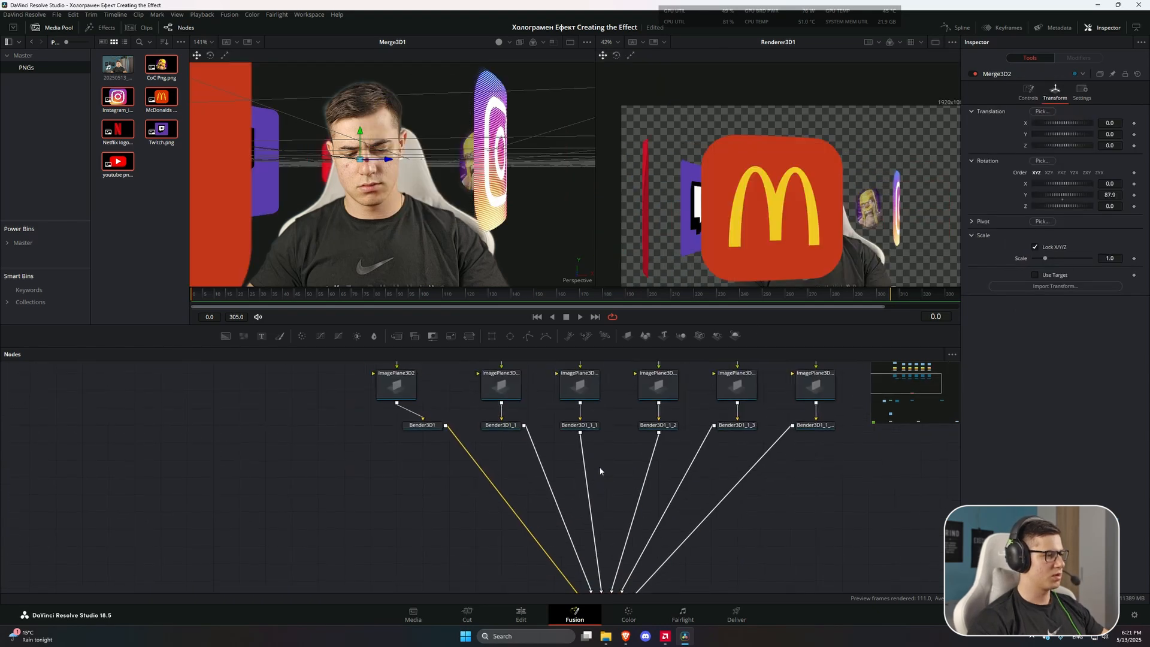
Correct the input connections of the instanced Soft Glow and Scanlines nodes in the McDonald's and Netflix chains so the image passes through them.
scroll(599, 466, up, 3)
click(569, 464)
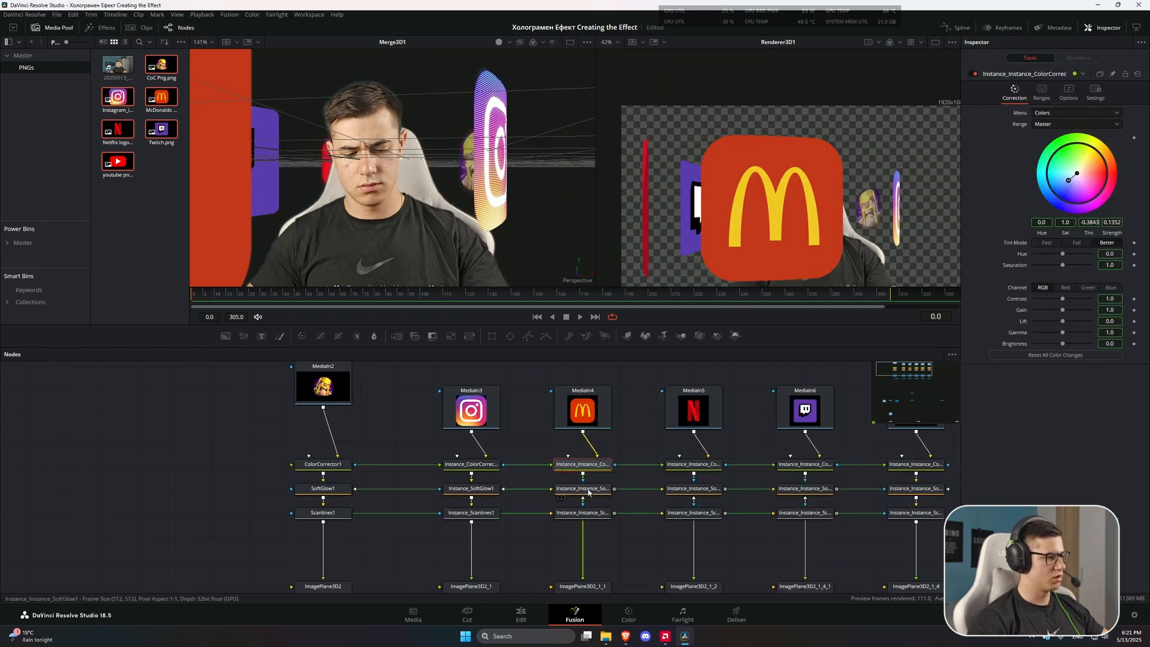
drag(587, 493, 582, 489)
drag(583, 516, 579, 513)
drag(479, 493, 467, 513)
drag(691, 518, 691, 490)
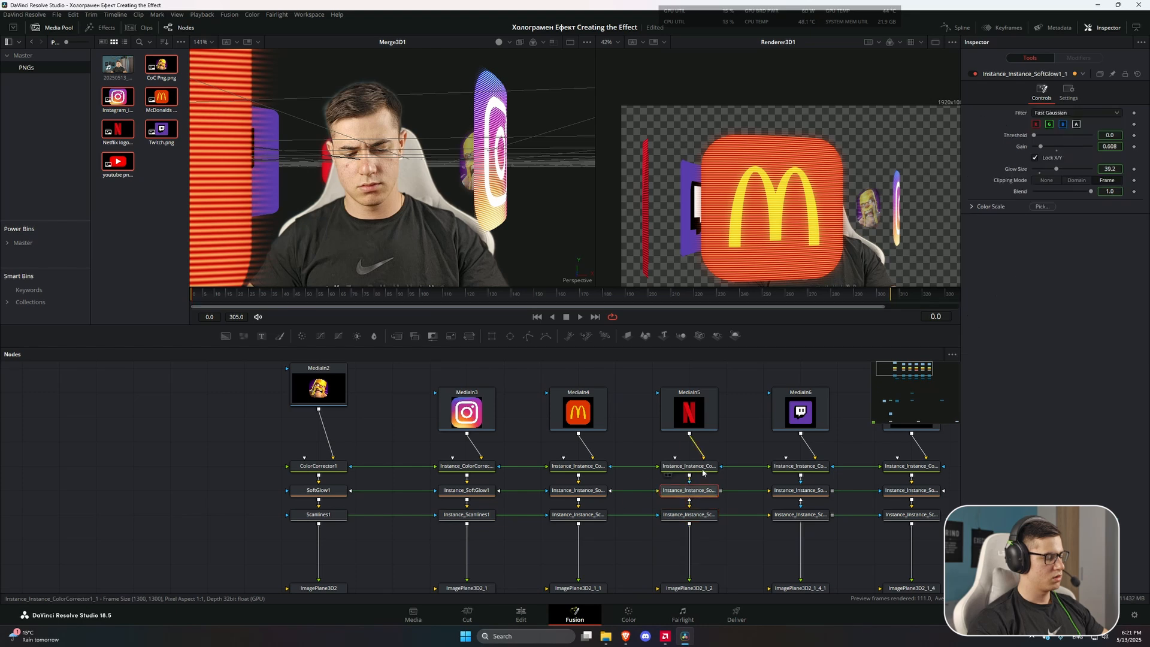
click(699, 468)
Correct the input connections of the instanced Soft Glow and Scanlines nodes in the Twitch and YouTube chains.
click(809, 467)
drag(804, 493, 801, 514)
drag(866, 503, 771, 504)
click(817, 515)
click(819, 492)
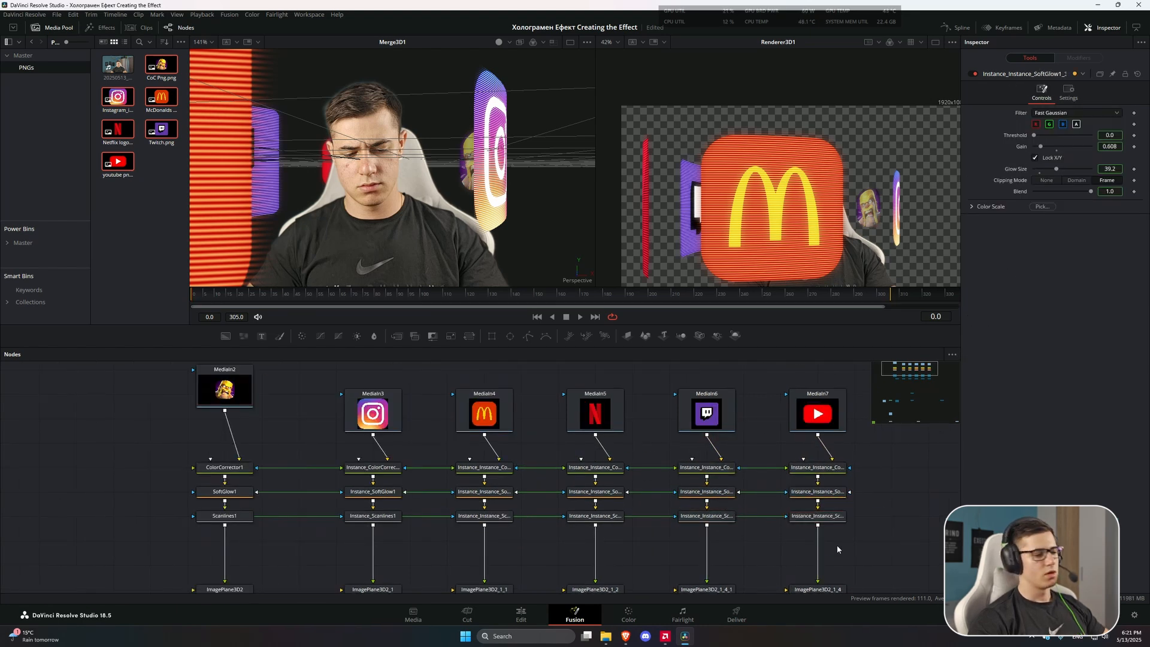
Rotate the logo ring through Merge3D2 to a Y rotation of -40.9 and check the styled logos.
scroll(824, 479, down, 2)
scroll(710, 470, down, 5)
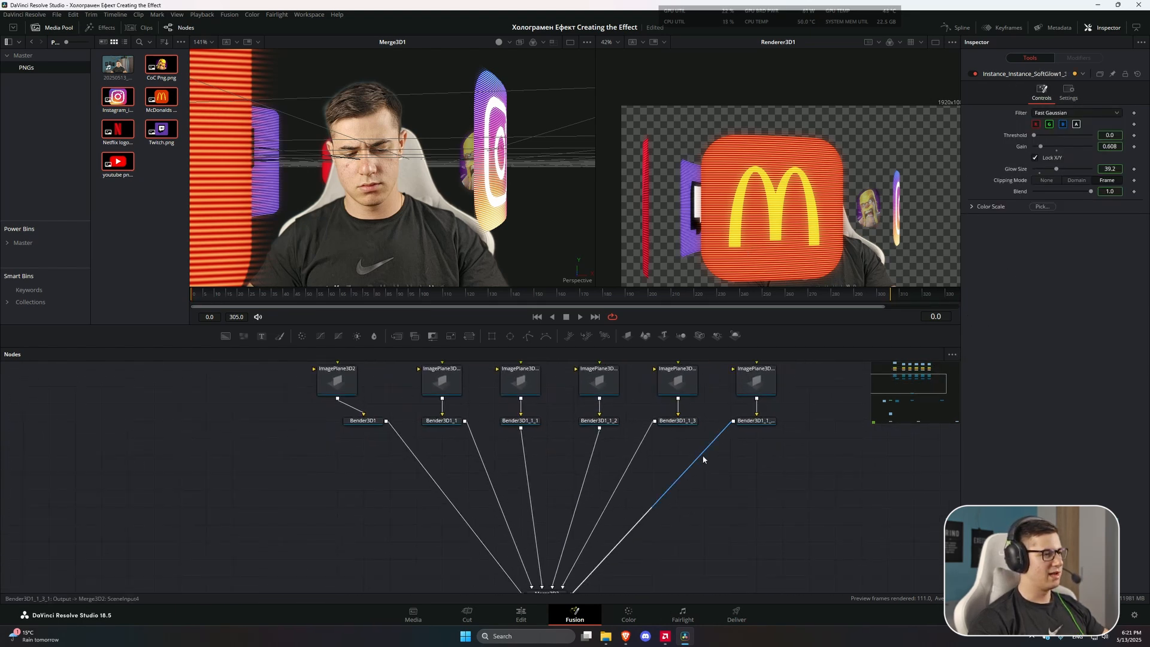
click(593, 554)
drag(593, 554, 613, 526)
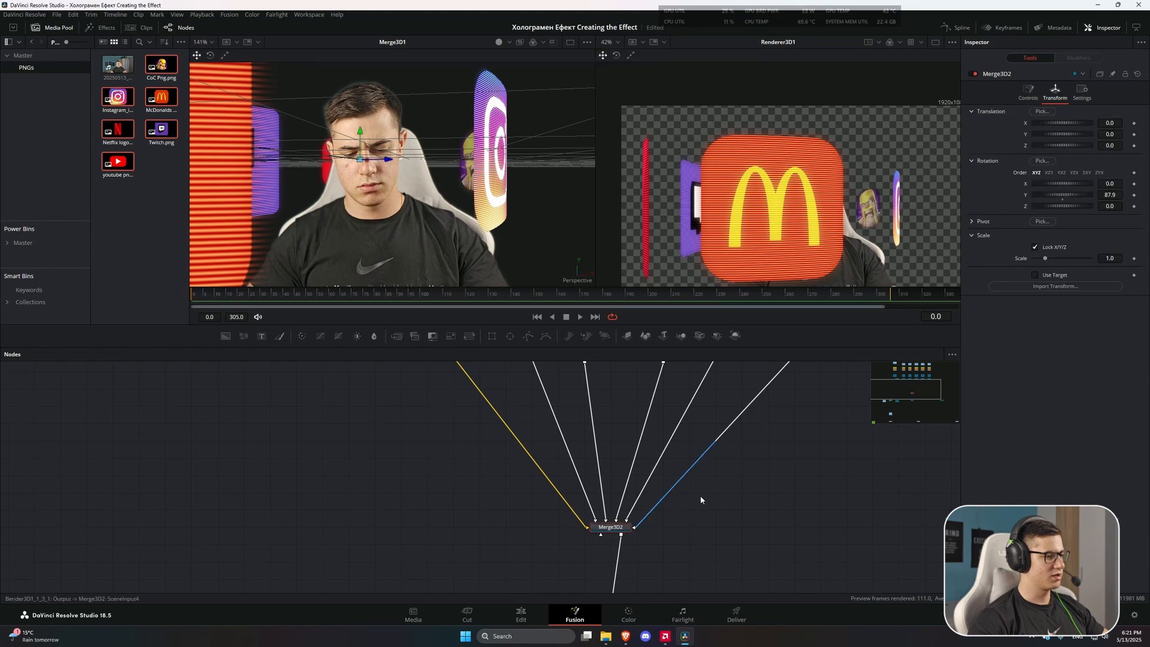
drag(700, 495, 702, 507)
drag(1109, 194, 540, 152)
scroll(890, 191, down, 3)
scroll(448, 217, down, 4)
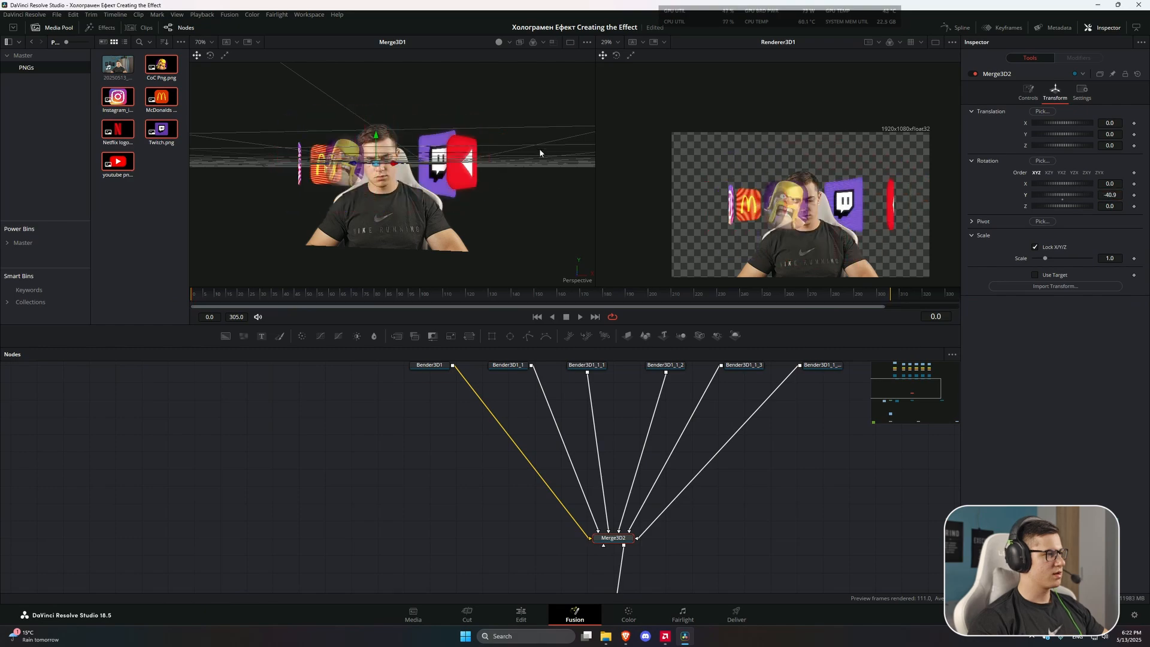
Set the scale of the Netflix logo plane, ImagePlane3D2_1_2, to 0.636.
drag(468, 205, 639, 344)
scroll(643, 469, up, 5)
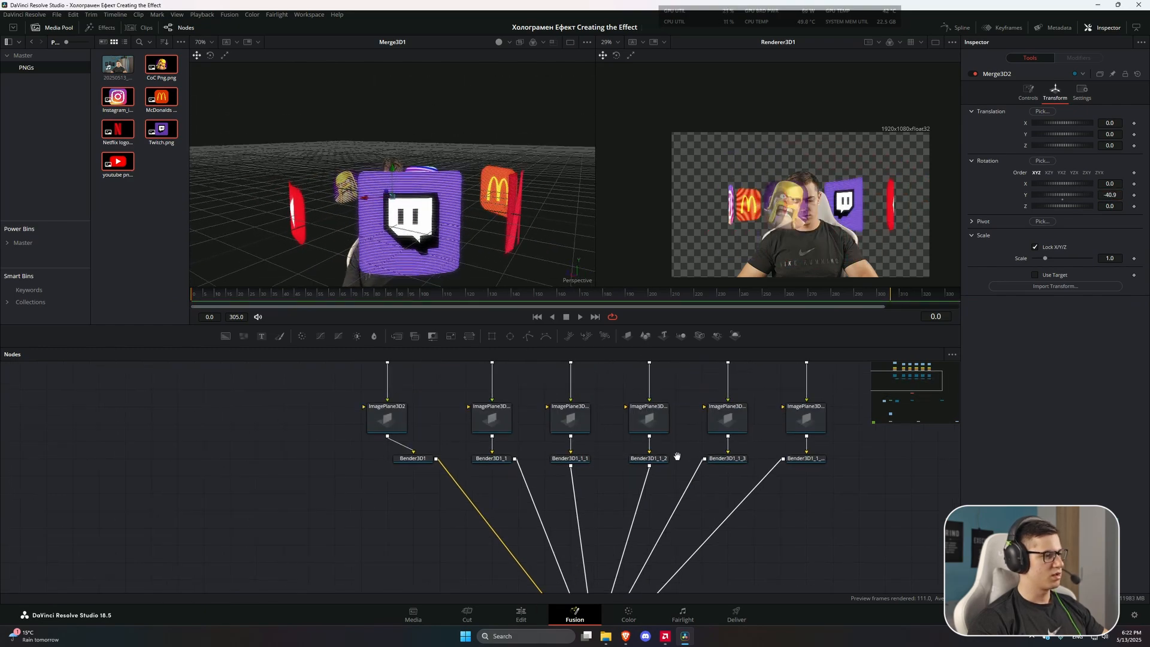
scroll(672, 469, up, 2)
scroll(726, 522, down, 2)
click(694, 542)
click(580, 527)
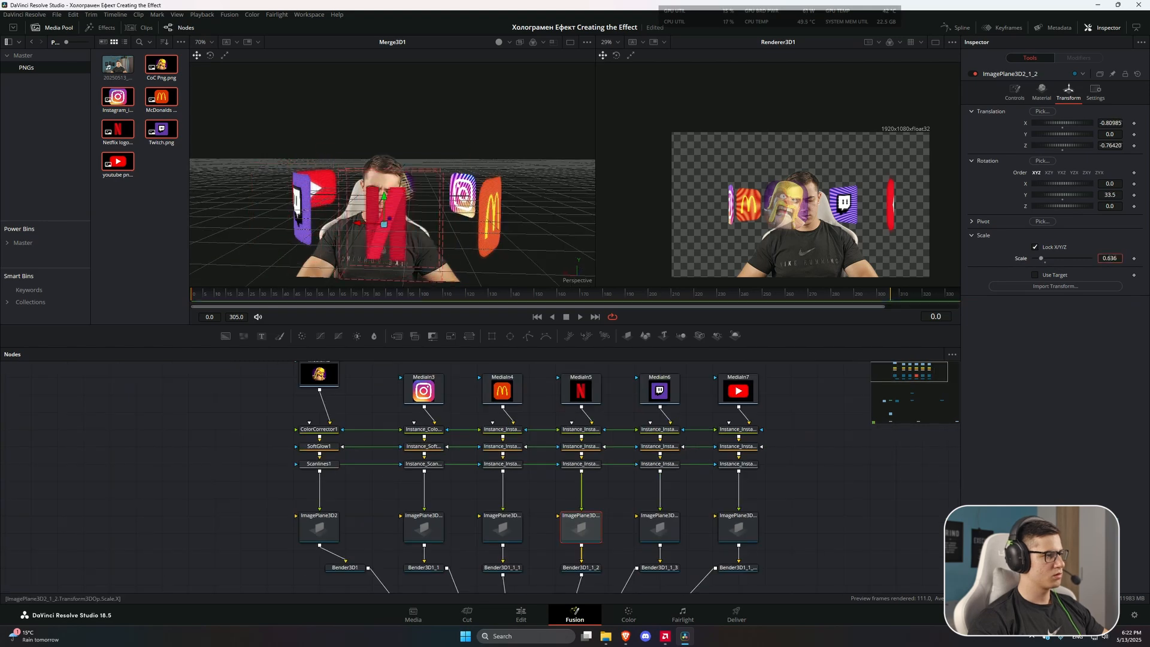
Spin the whole logo ring around the man by changing Merge3D2's Y rotation.
click(517, 512)
drag(1110, 194, 1126, 195)
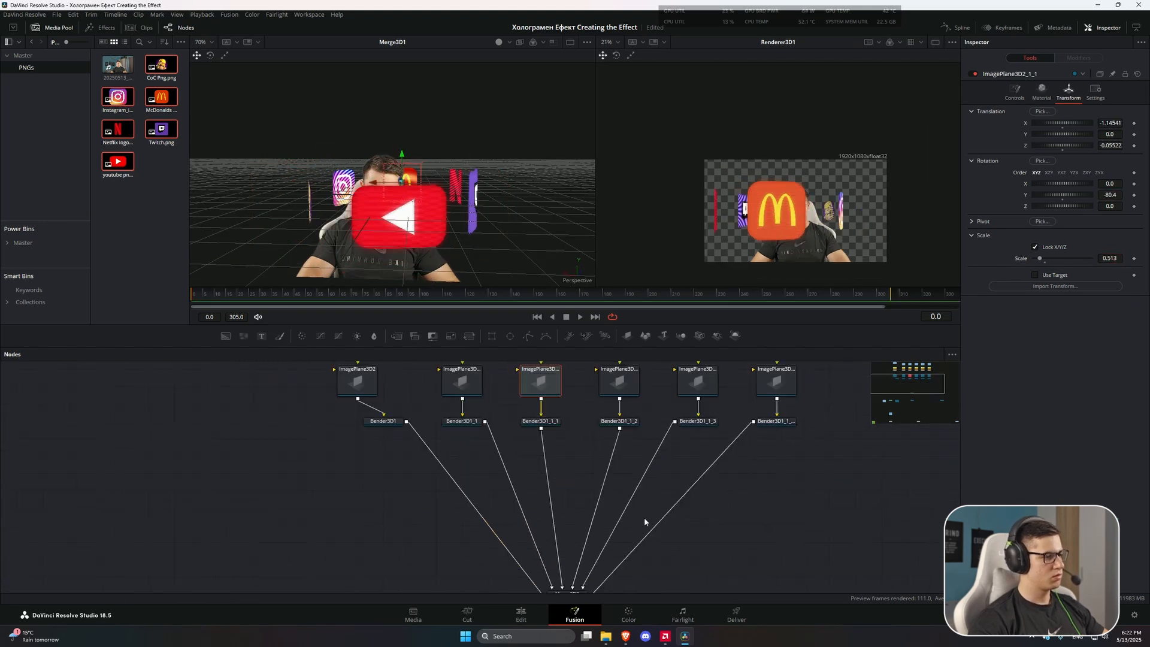
scroll(645, 516, down, 3)
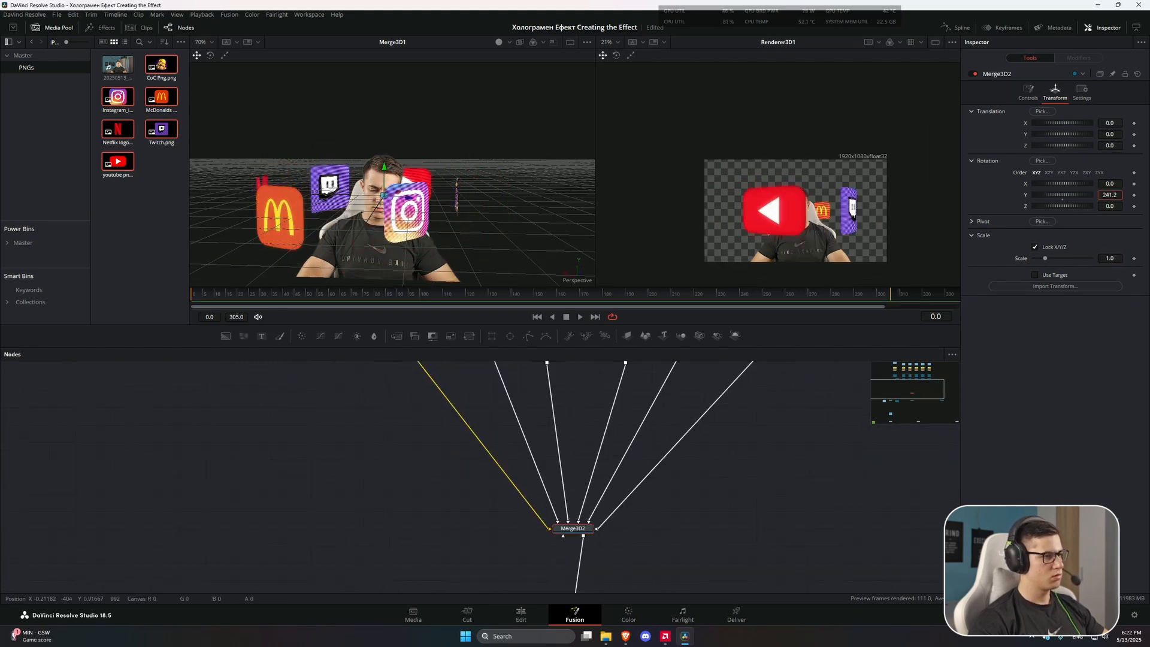
Copy the 0.6 material opacity of the Clash of Clans plane to the Instagram plane, ImagePlane3D2_1.
scroll(807, 385, up, 5)
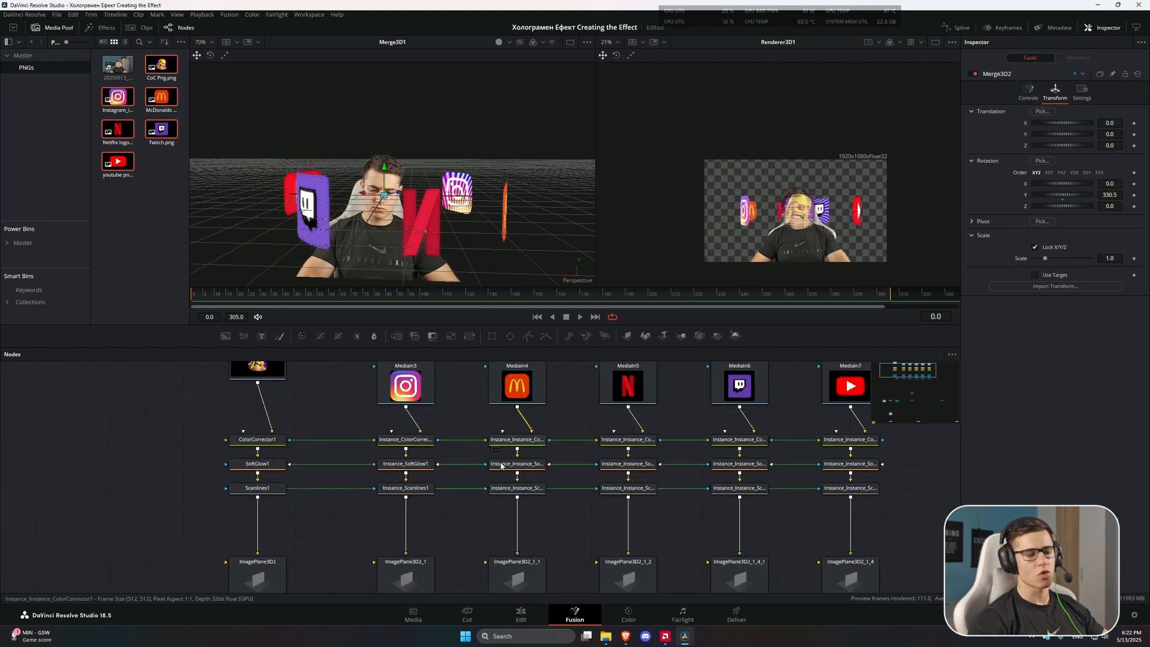
drag(503, 464, 521, 417)
click(262, 547)
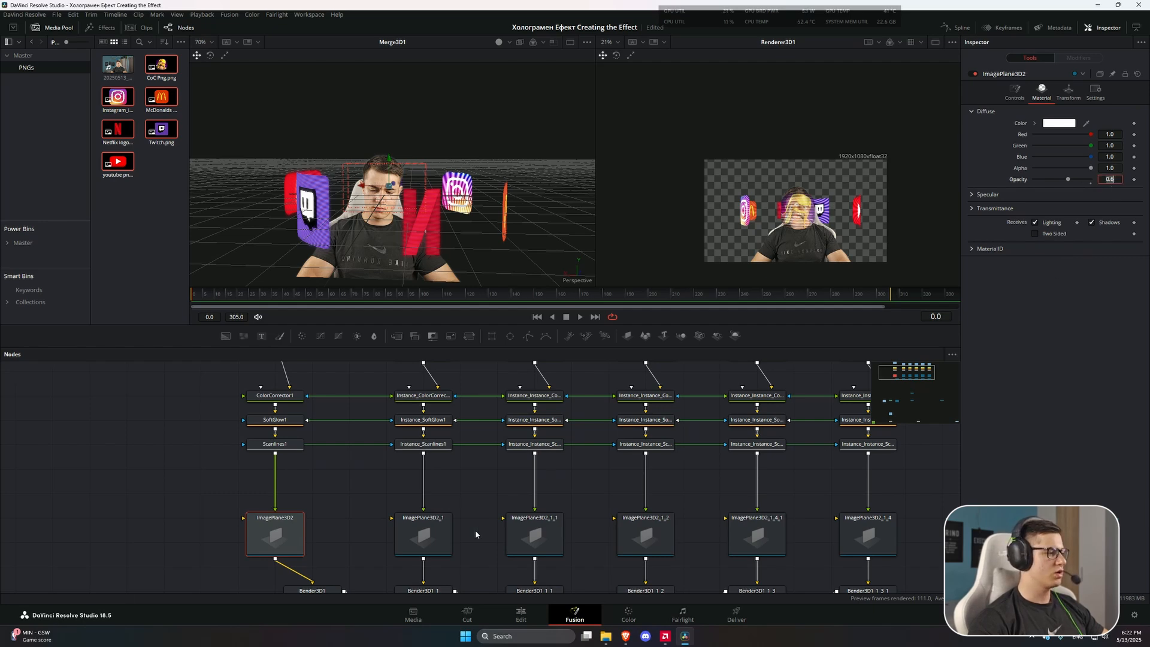
click(437, 534)
click(1042, 91)
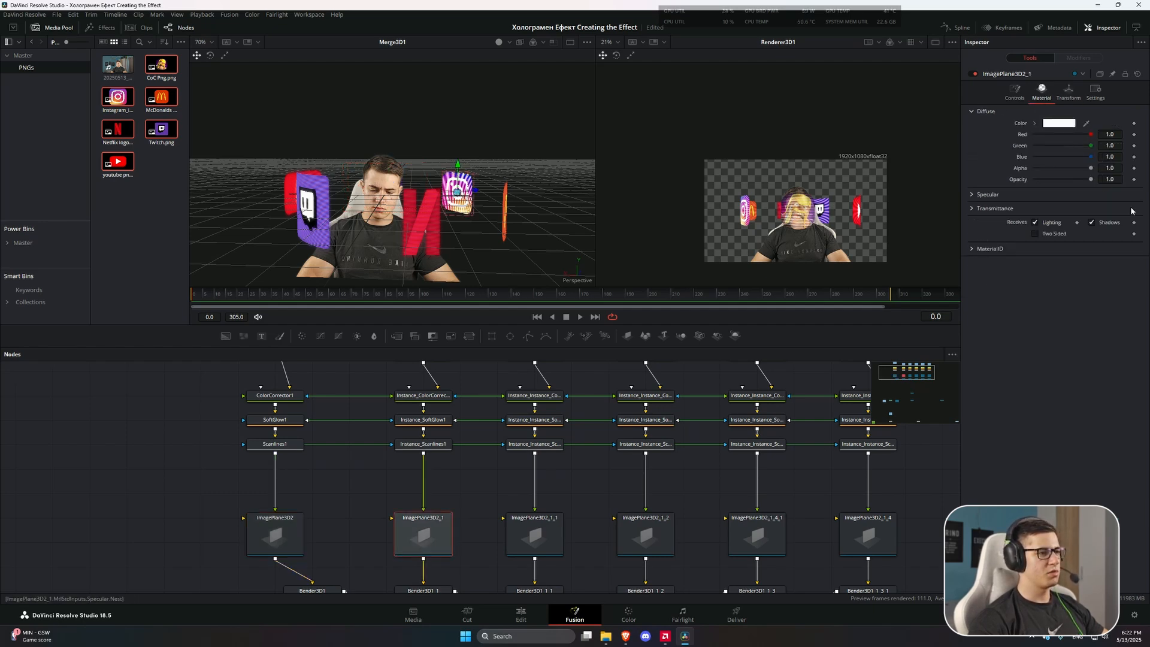
Apply the 0.6 material opacity to the McDonald's, Netflix, Twitch and YouTube image planes.
drag(615, 519, 573, 509)
click(501, 516)
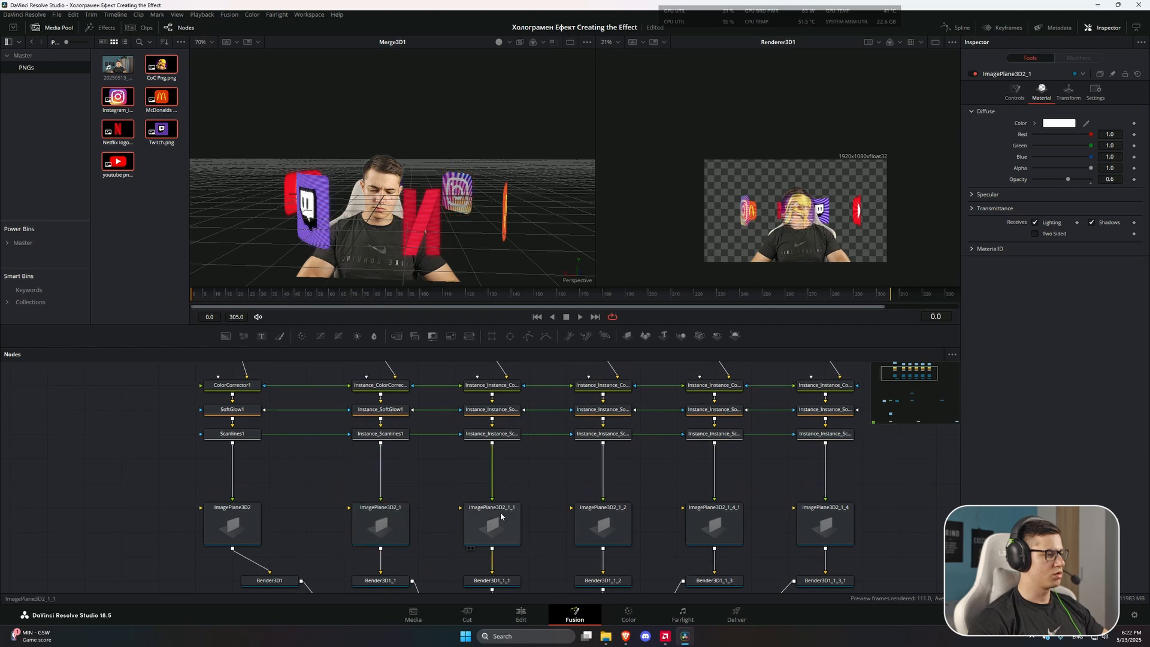
click(1042, 91)
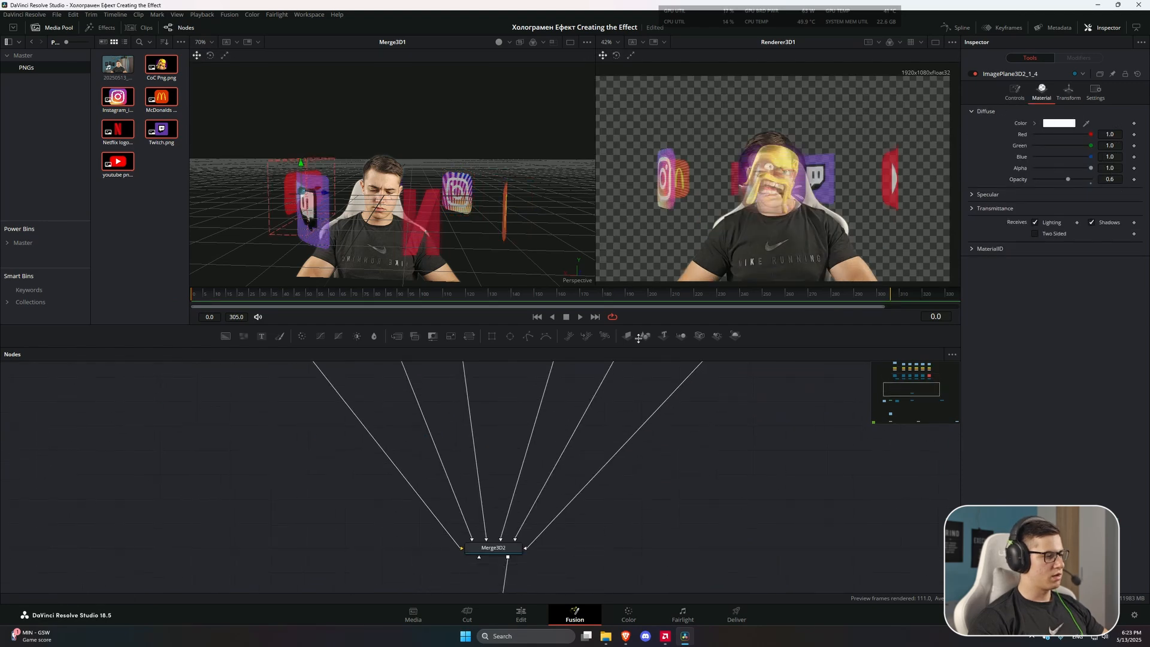
scroll(605, 446, down, 5)
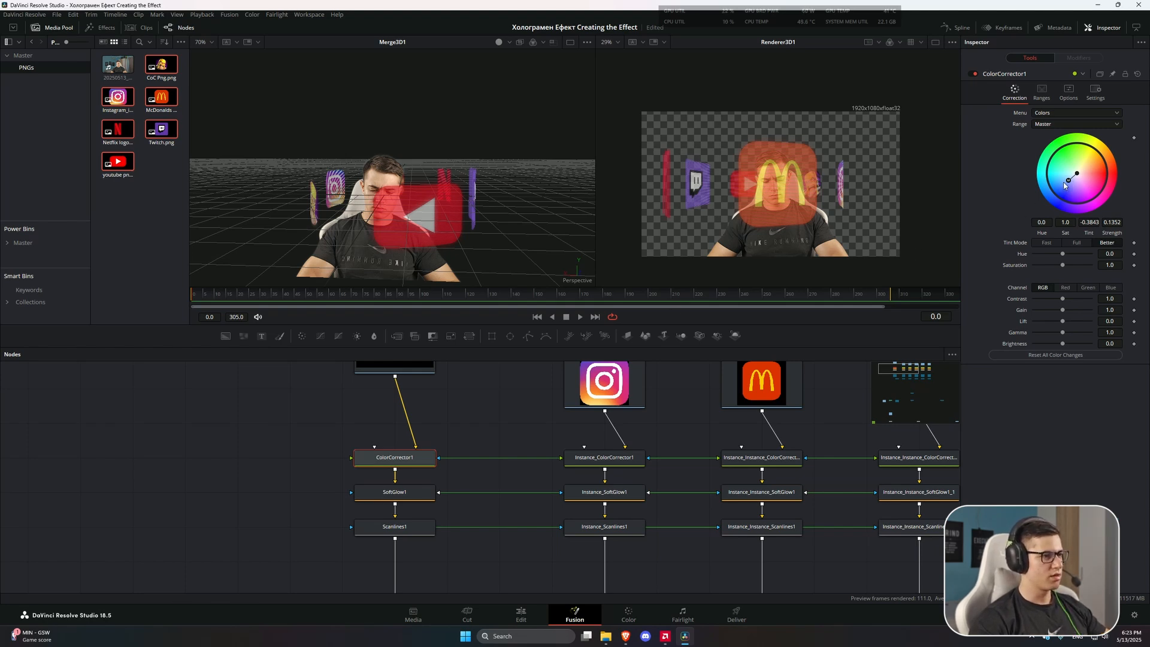
Push the ColorCorrector1 tint further toward blue and set SoftGlow1's glow size to 54.9.
drag(1064, 188, 1053, 205)
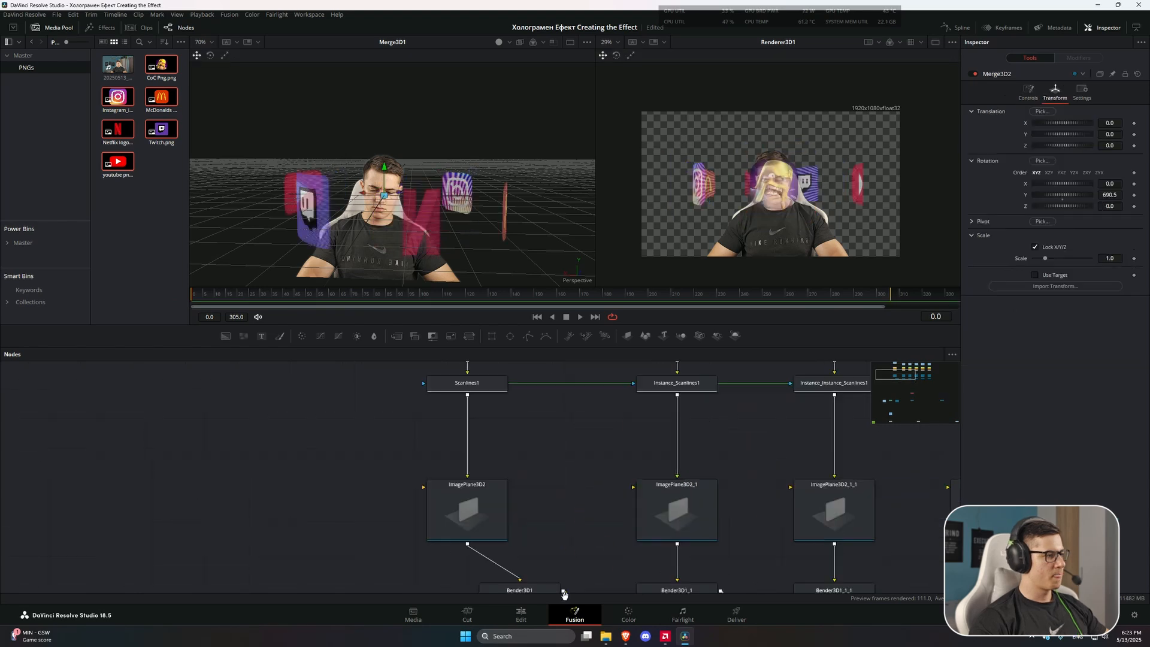
scroll(498, 469, up, 3)
click(488, 456)
scroll(740, 208, up, 2)
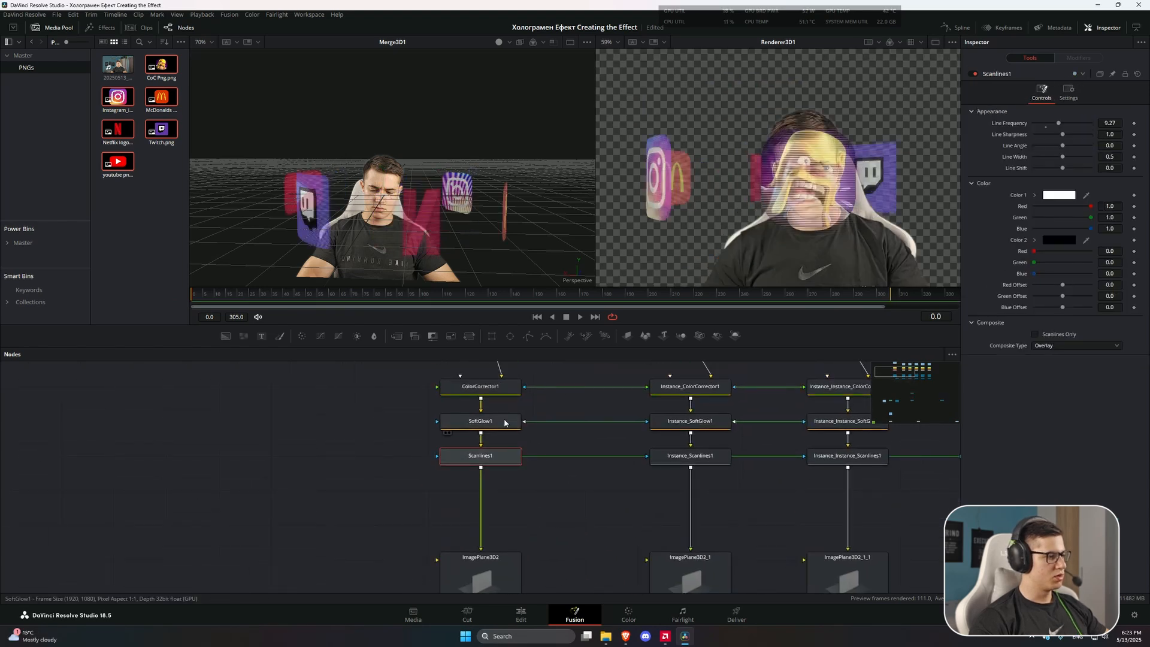
click(480, 421)
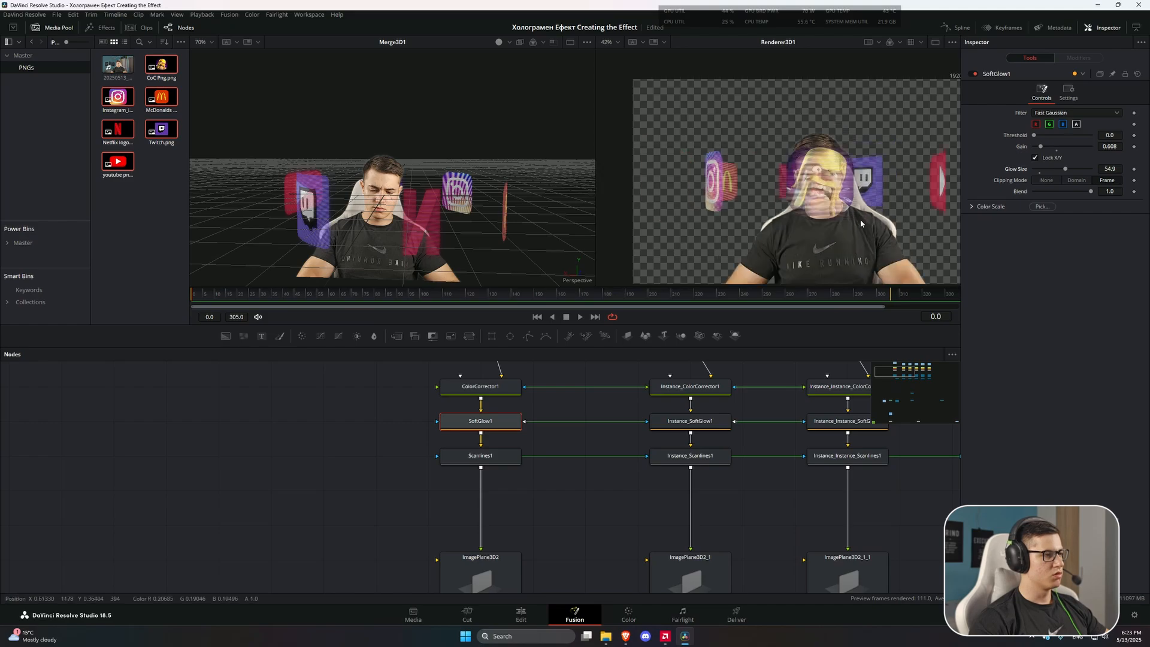
scroll(618, 433, down, 5)
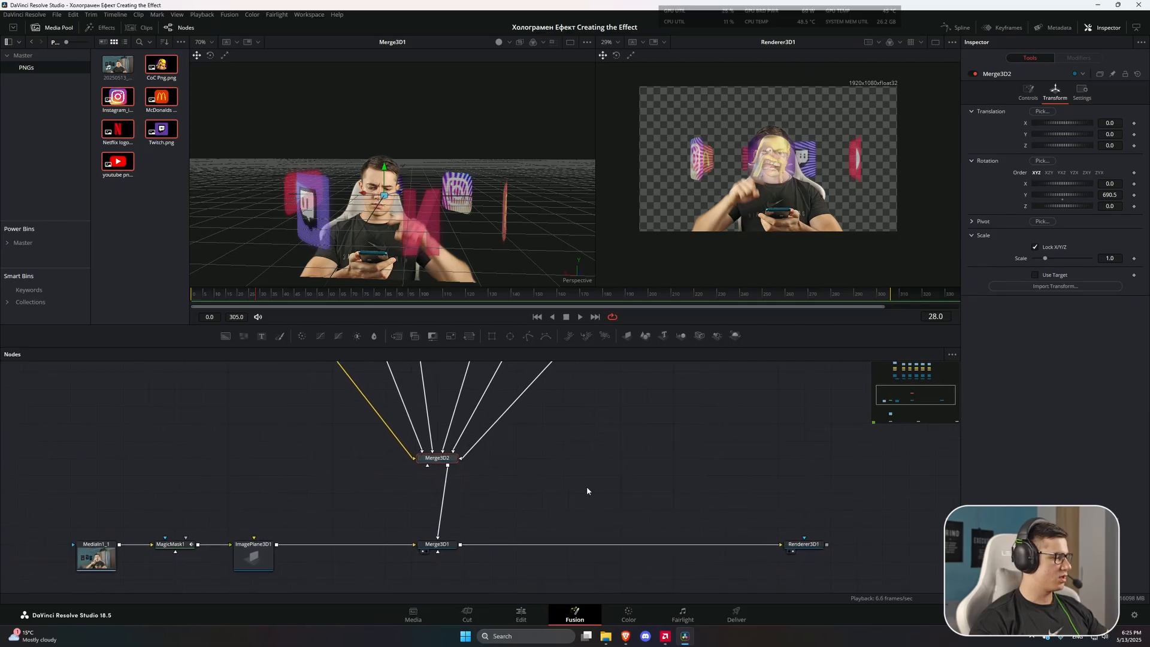
Review the original clip and the MagicMask1 output in the second viewer, along with the logo node chains.
click(168, 565)
key(2)
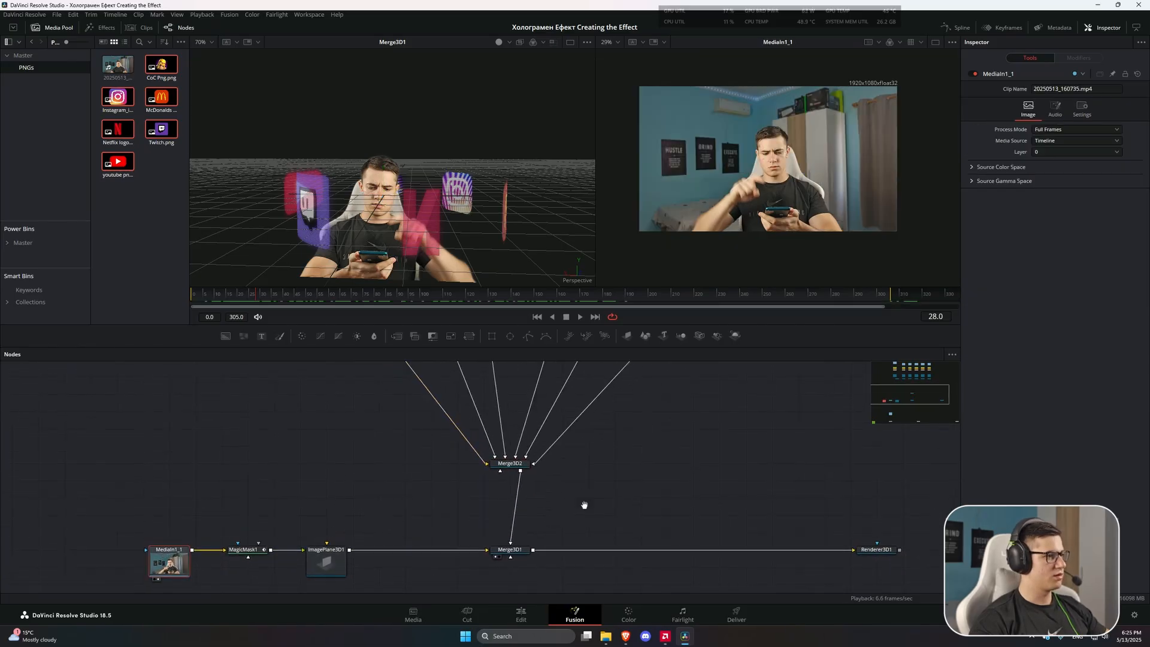
drag(572, 479, 466, 499)
scroll(466, 500, down, 2)
drag(436, 427, 487, 570)
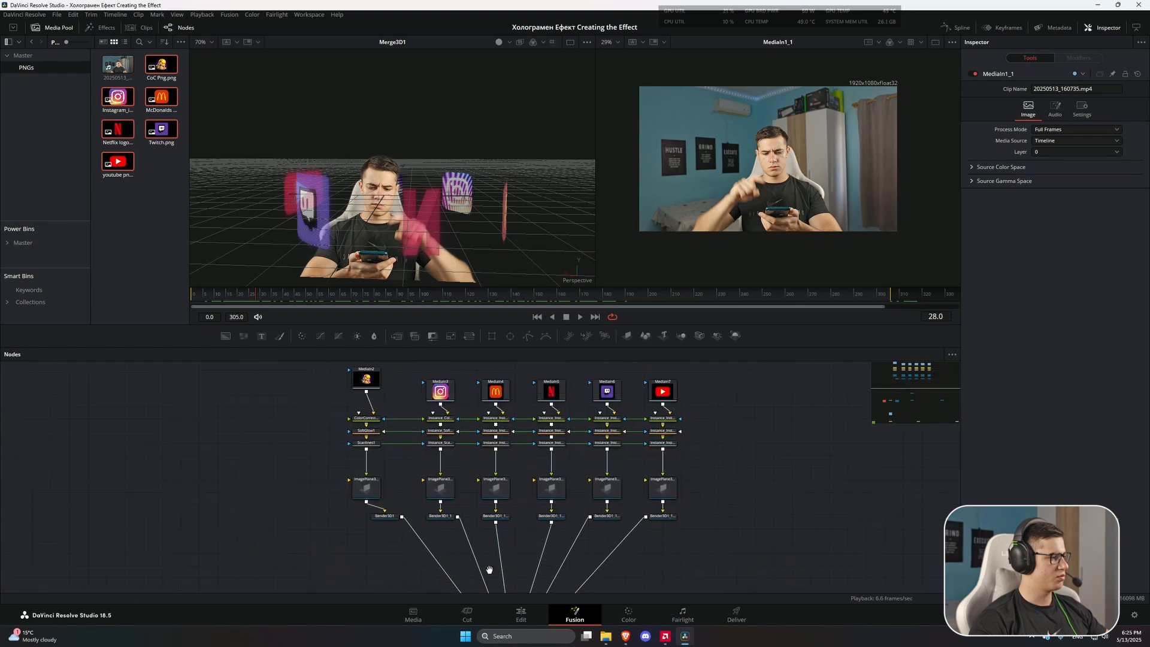
drag(392, 393, 405, 479)
drag(438, 584, 469, 503)
click(322, 514)
key(2)
scroll(399, 546, up, 2)
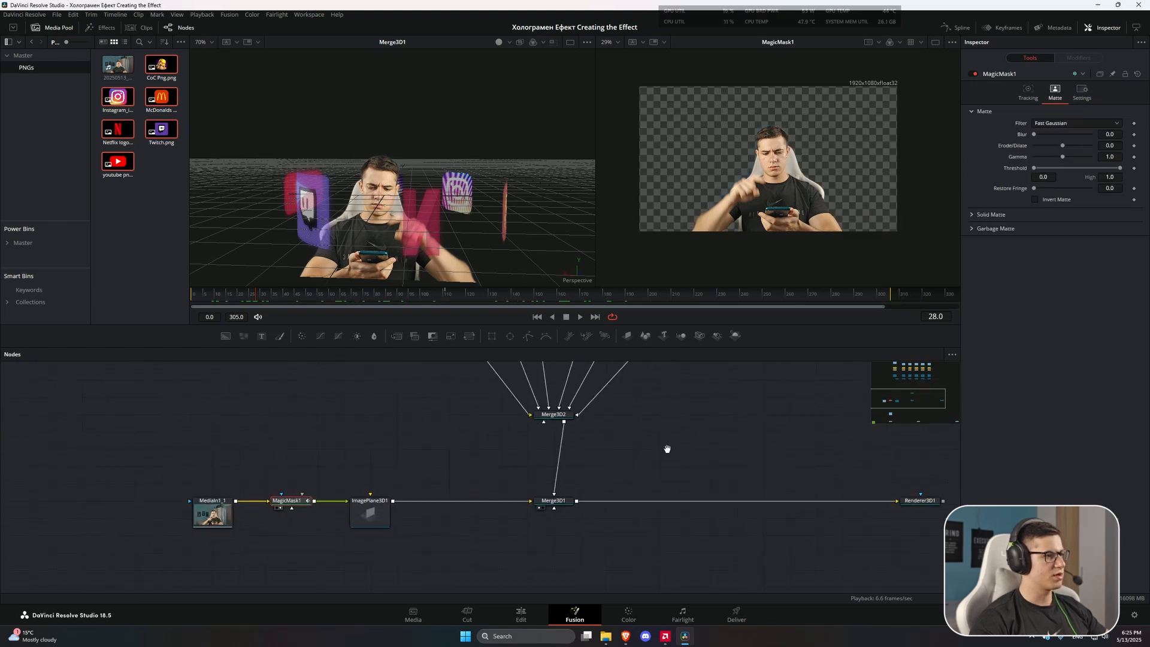
Add a Transform3D node between Merge3D2 and Merge3D1, set its translation to X 0.111, Y -0.512, and keyframe its scale at 0.001 on frame 43.
drag(668, 450, 649, 497)
scroll(713, 182, up, 2)
drag(658, 366, 622, 529)
drag(444, 295, 293, 299)
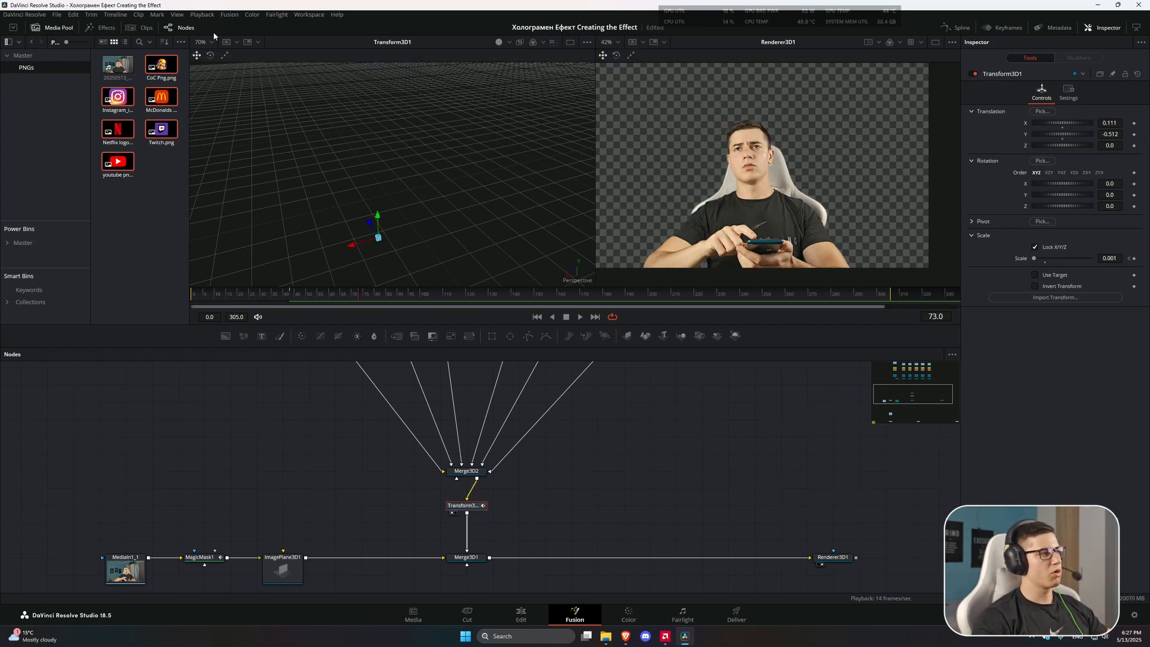
Set the timeline proxy resolution to Quarter and keyframe Transform3D1's scale at 1.0 on frame 70.
click(200, 15)
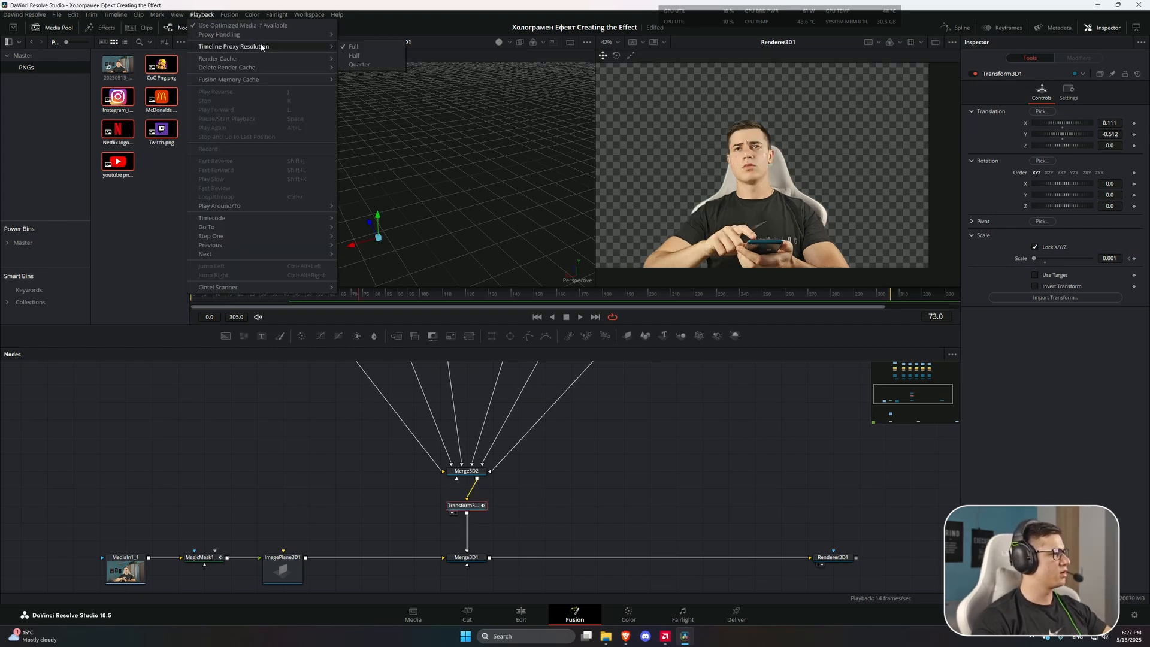
click(353, 64)
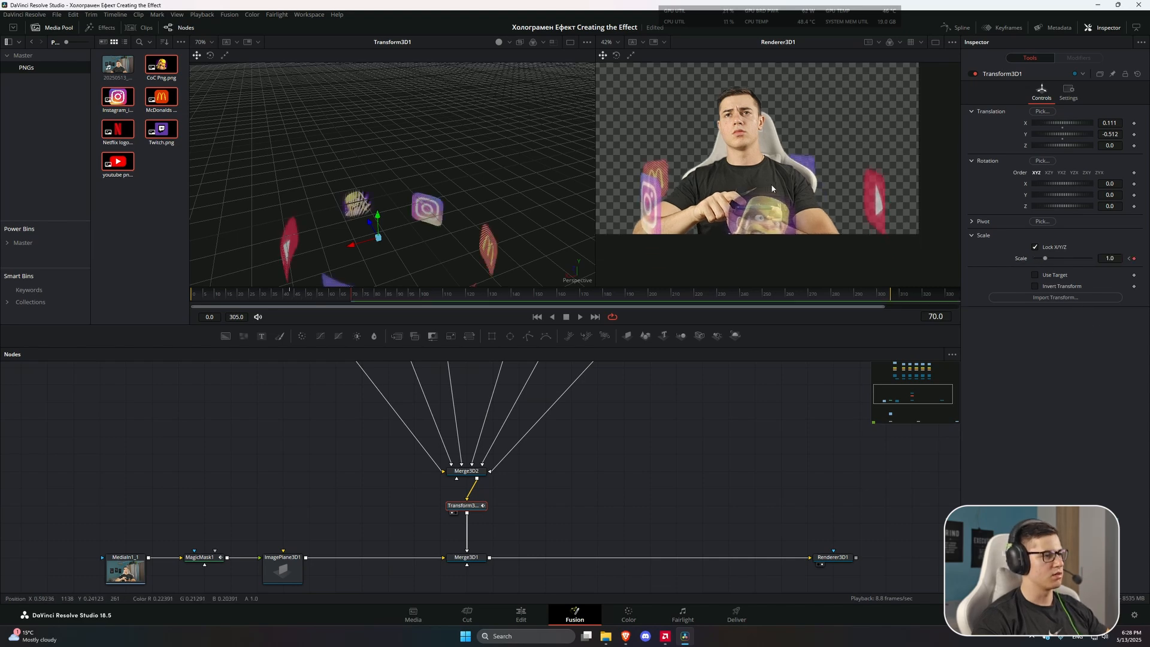
scroll(771, 188, down, 2)
Keyframe Transform3D1's translation from X 0.111, Y -0.512 on frame 43 to X -0.139, Y 0.243 on frame 70.
drag(1101, 133, 1142, 135)
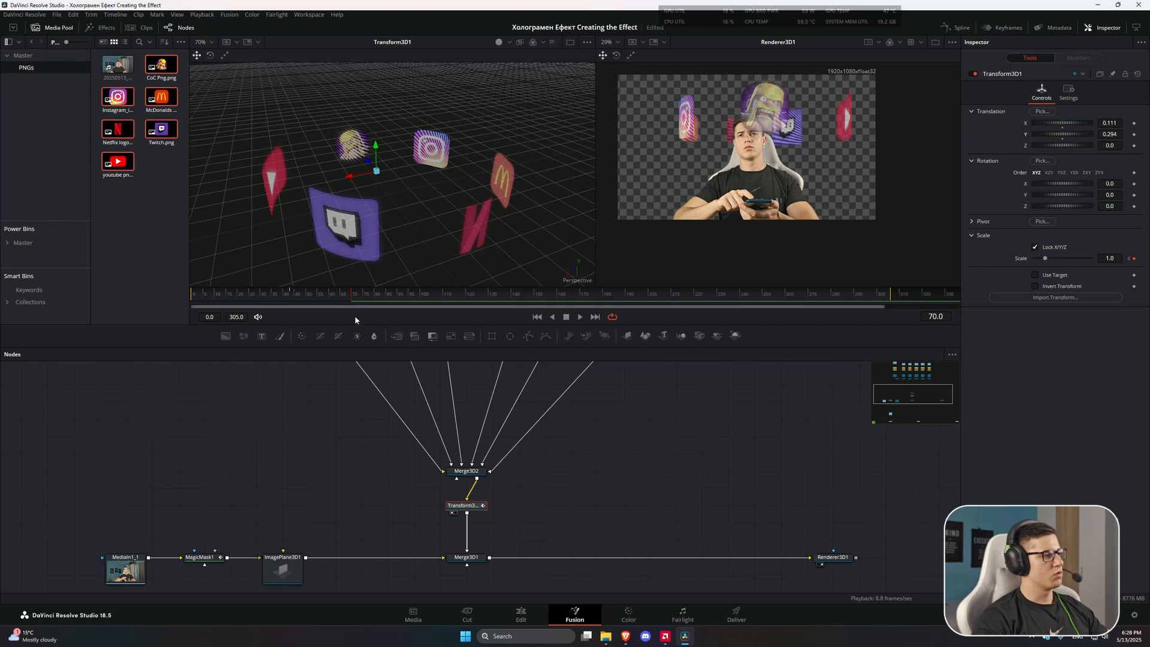
key(ctrl+z)
click(295, 298)
drag(1109, 134, 1140, 134)
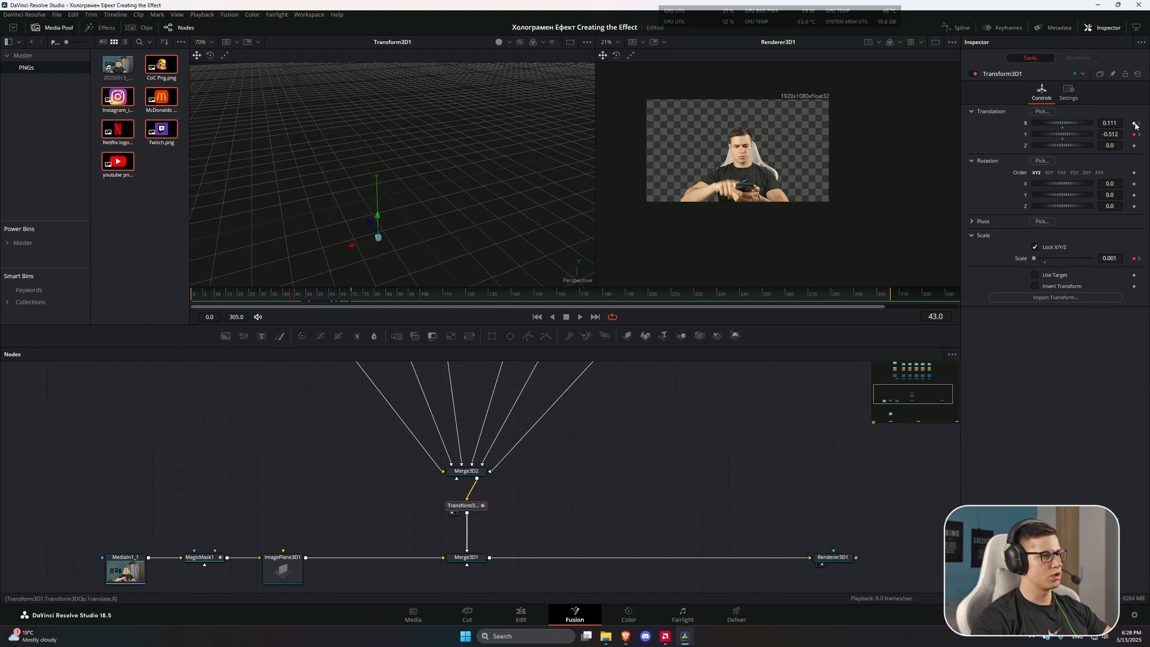
click(1139, 124)
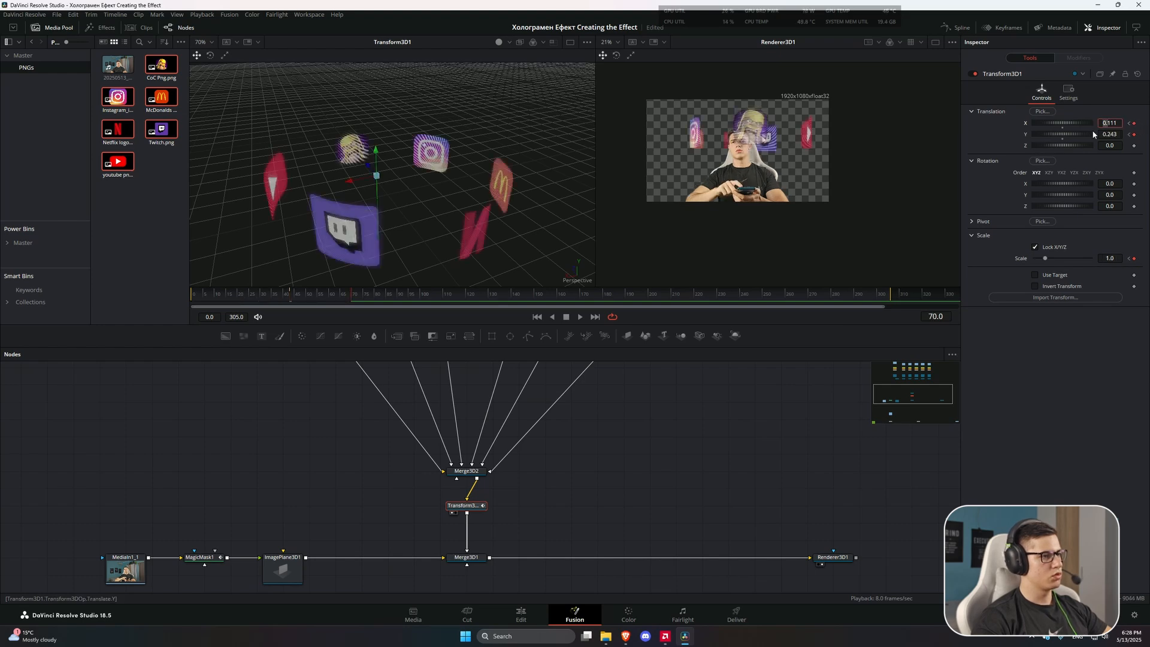
drag(354, 294, 422, 296)
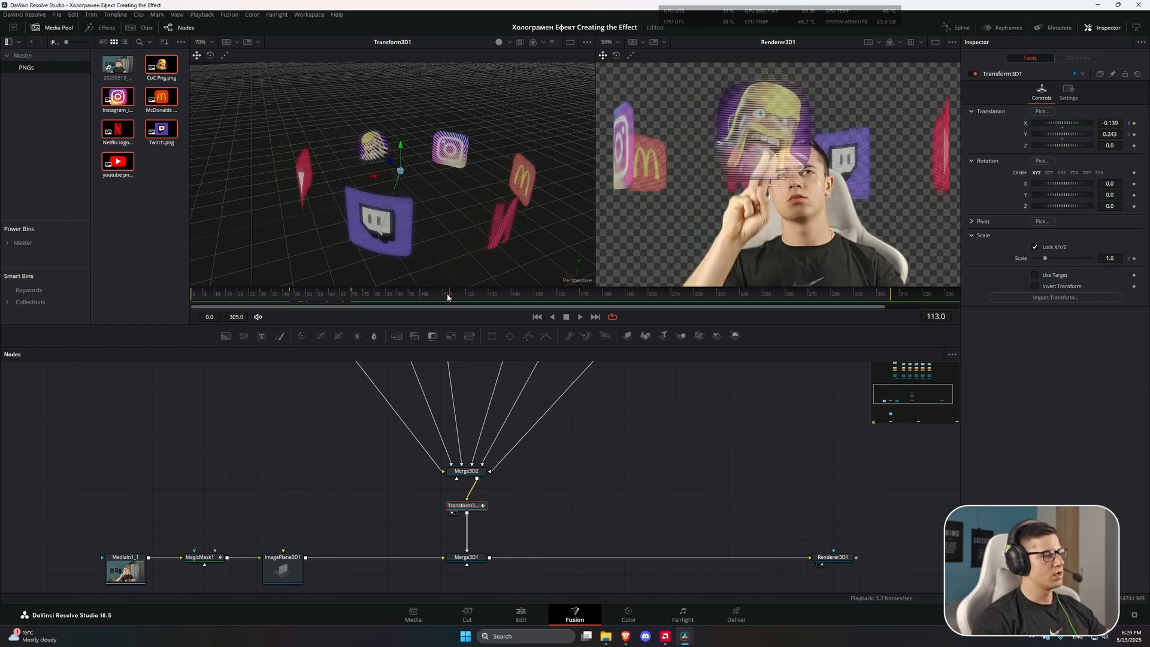
Animate Transform3D1's Y rotation from a 0.0 keyframe to a larger angle on frame 263 so the logo ring spins with the hand swipe.
drag(449, 293, 530, 293)
scroll(744, 211, down, 2)
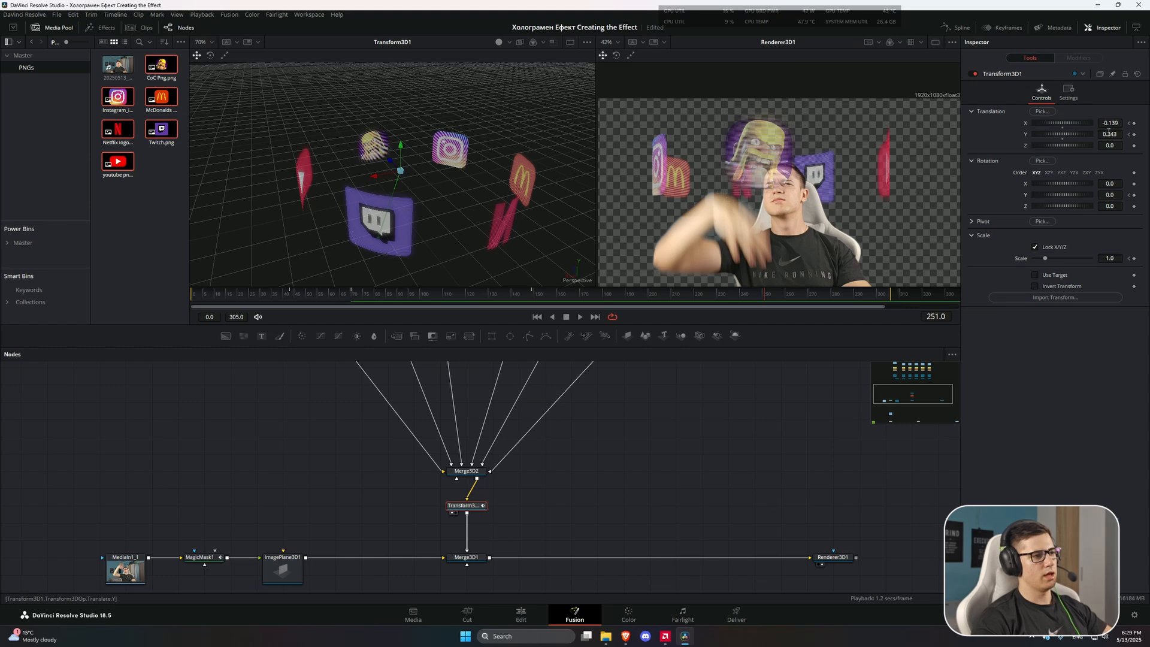
drag(764, 293, 788, 294)
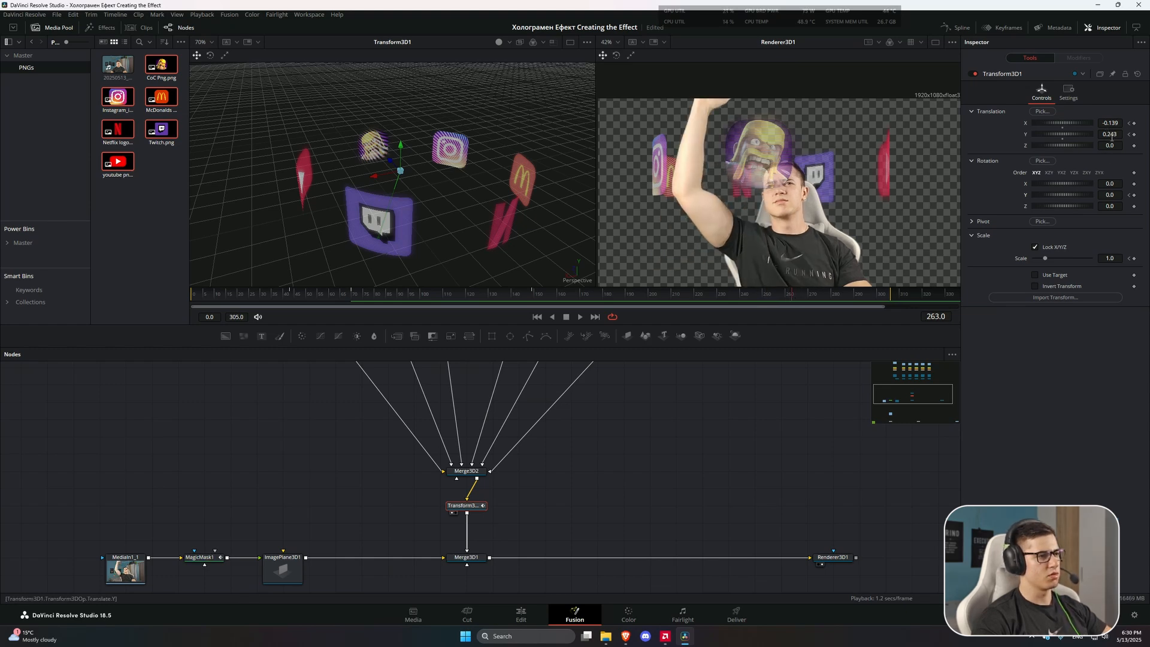
drag(1110, 134, 1129, 135)
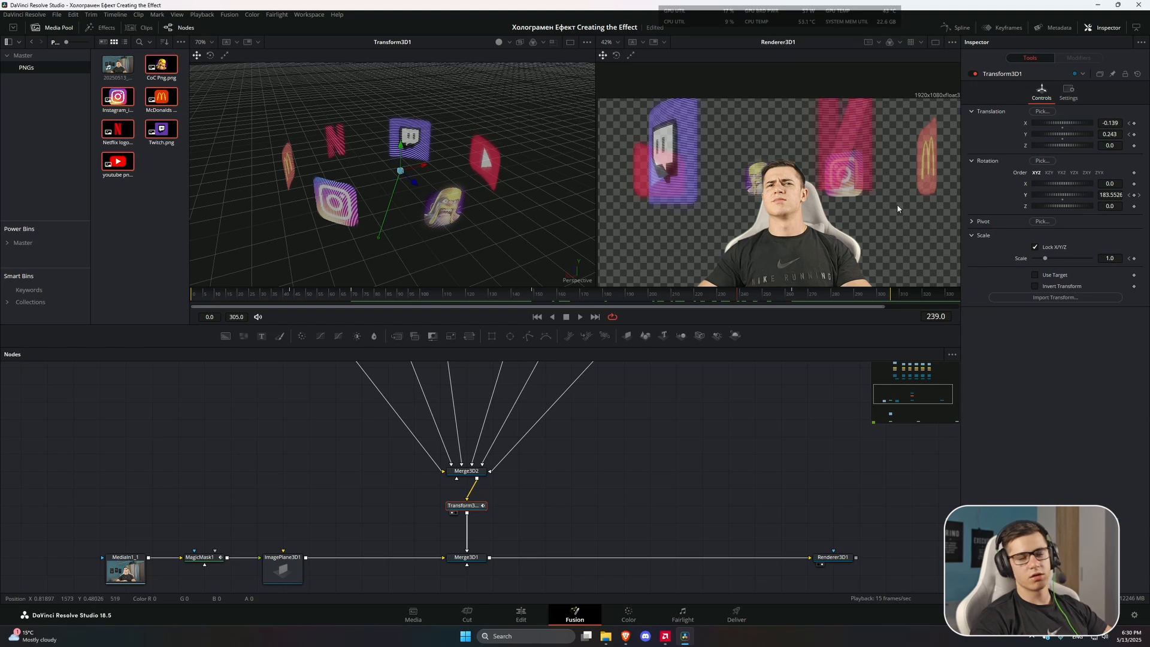
drag(734, 414, 762, 422)
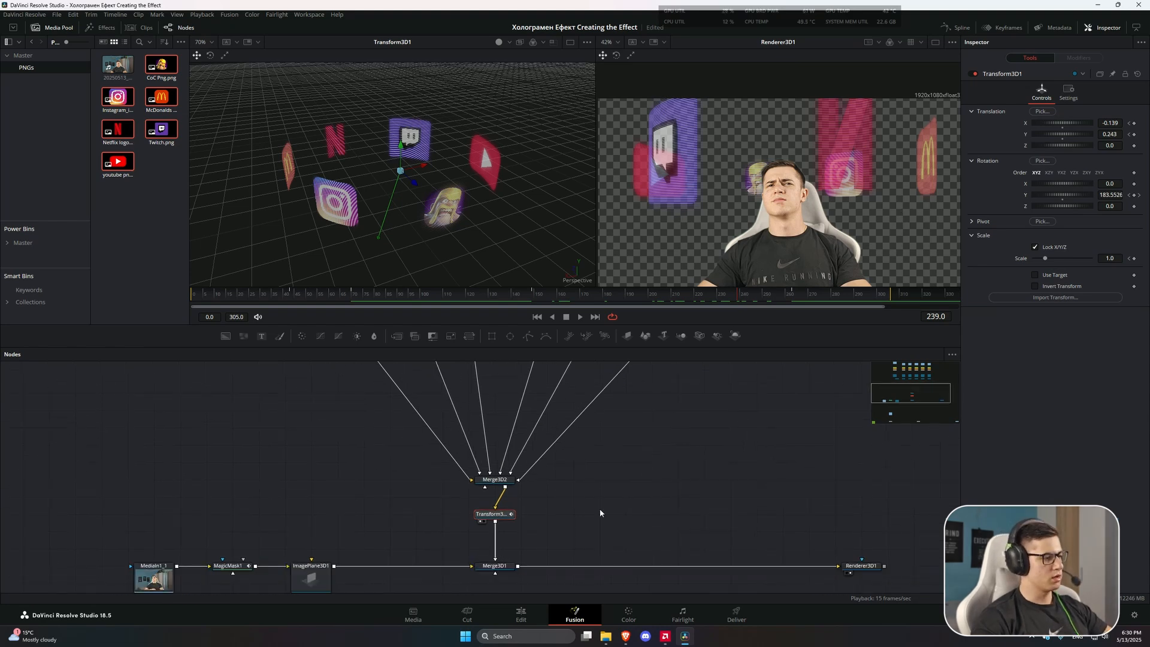
Set the renderer type of the Renderer3D1 node to Hardware Renderer.
scroll(539, 482, right, 5)
scroll(611, 506, up, 5)
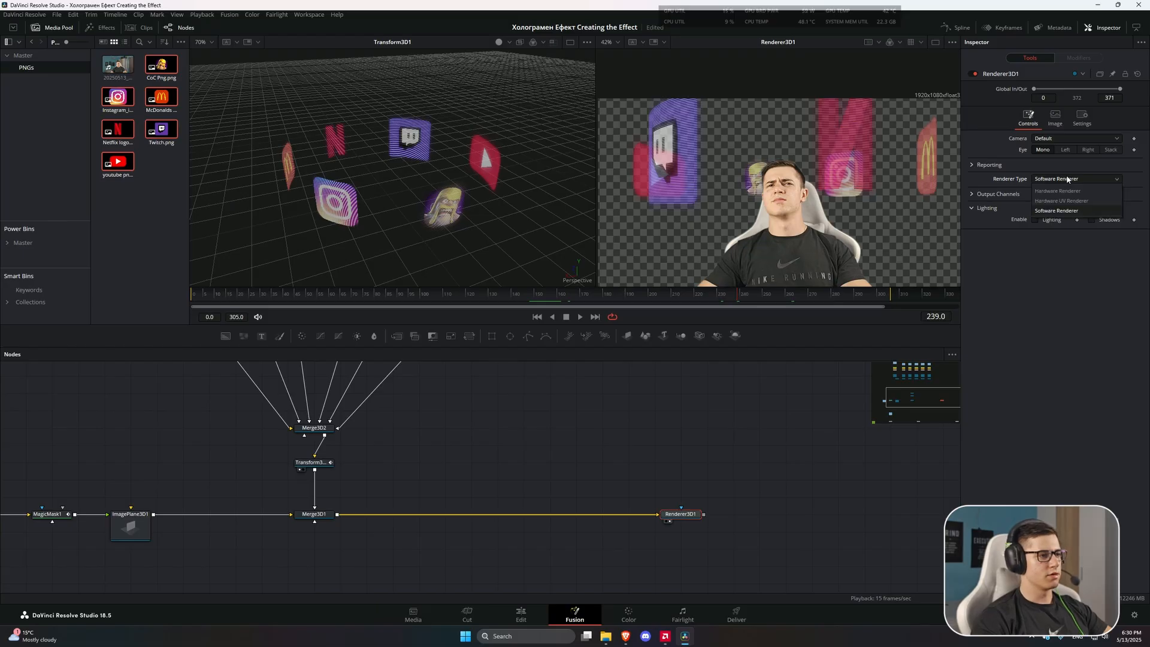
click(1083, 179)
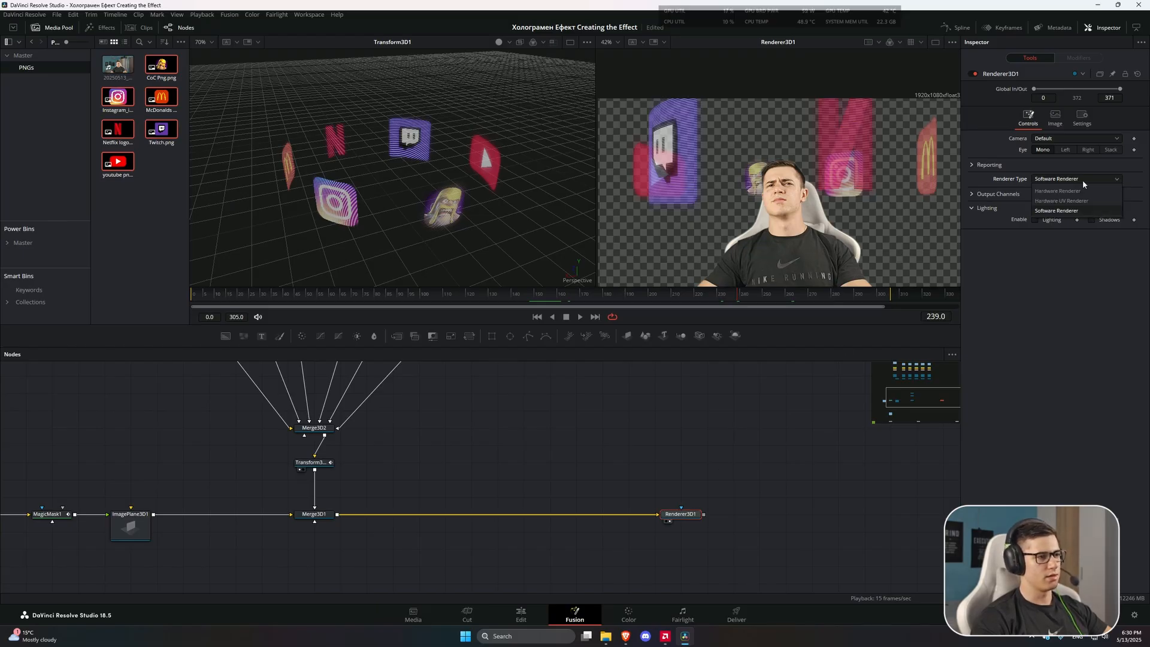
click(1073, 191)
Play back the logo animation to check how it runs with the hardware renderer.
click(420, 303)
key(space)
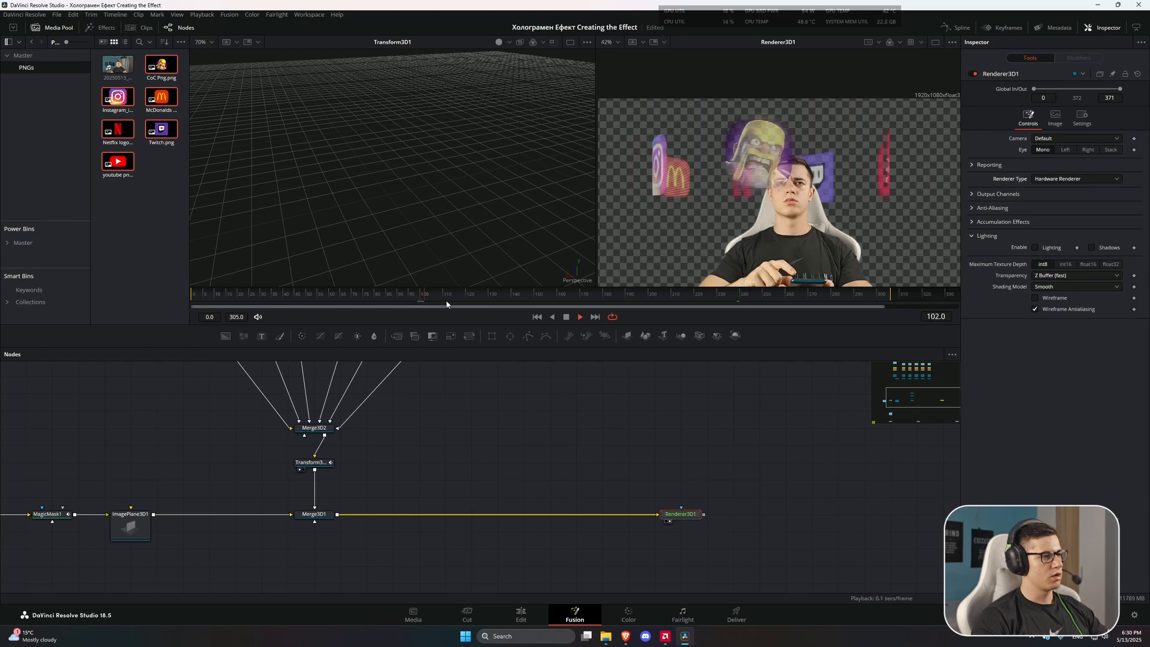
drag(308, 295, 393, 302)
key(space)
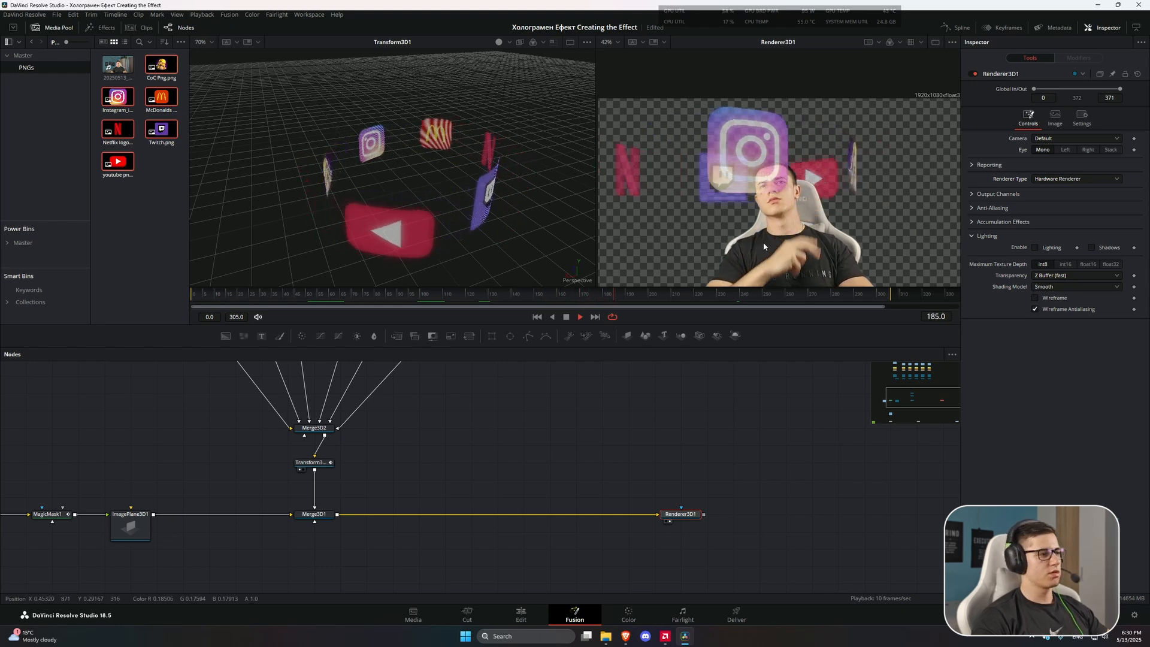
key(space)
Show Renderer3D1's anti-aliasing settings and presets and review the logo animation again.
click(971, 208)
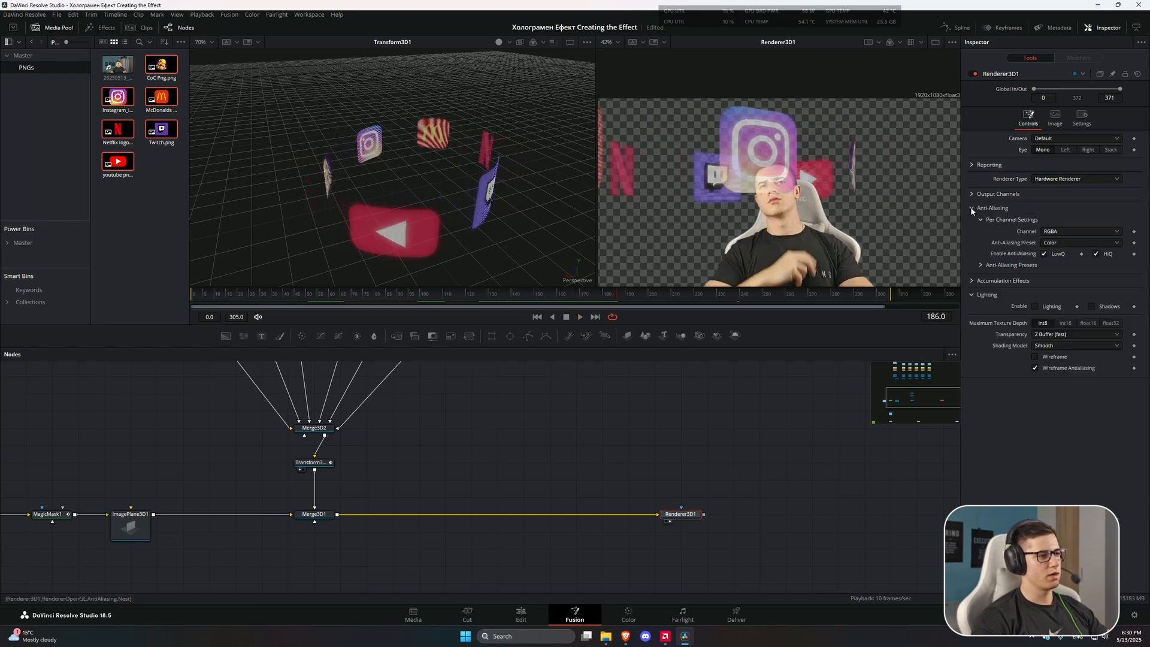
click(971, 207)
click(972, 209)
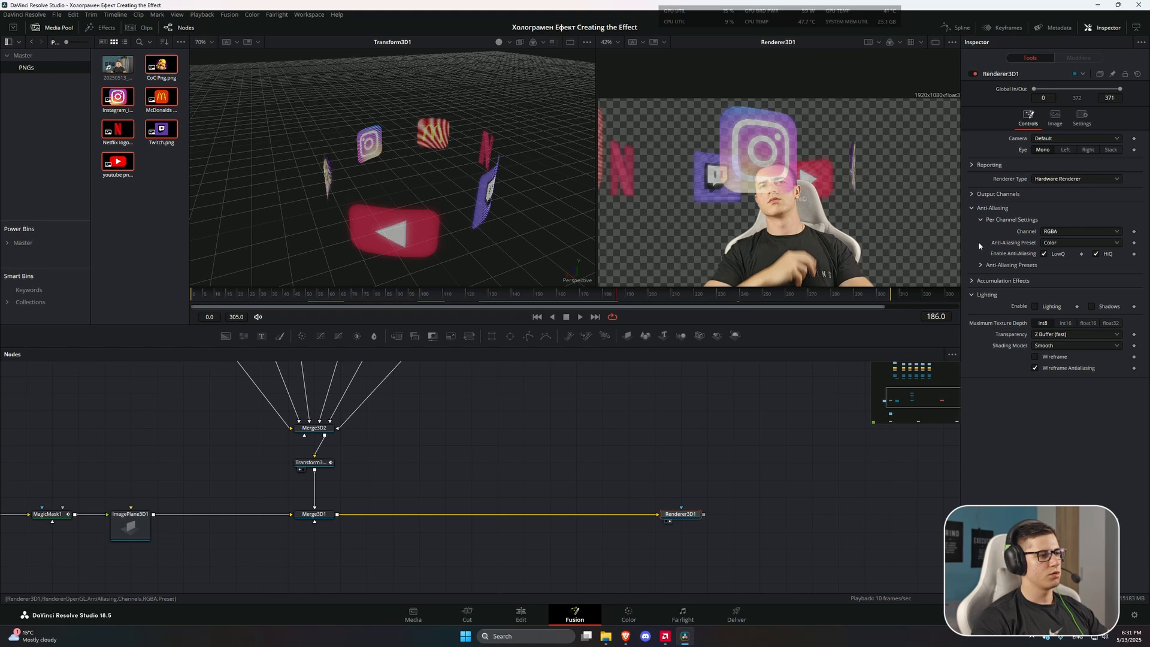
click(981, 266)
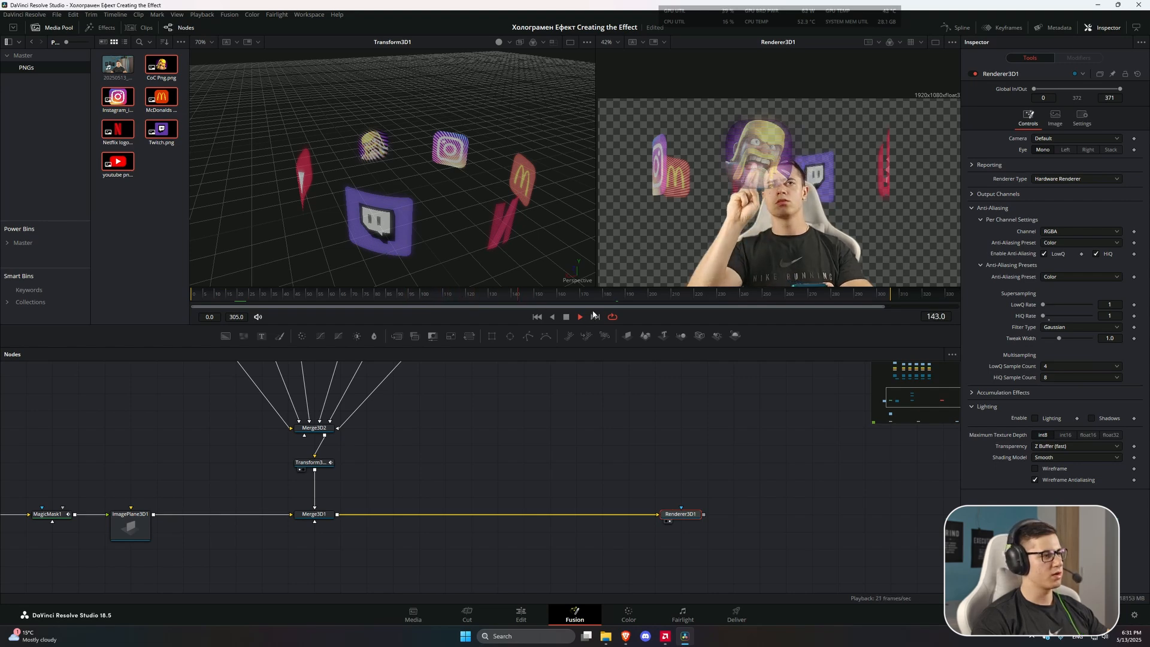
drag(699, 197, 767, 188)
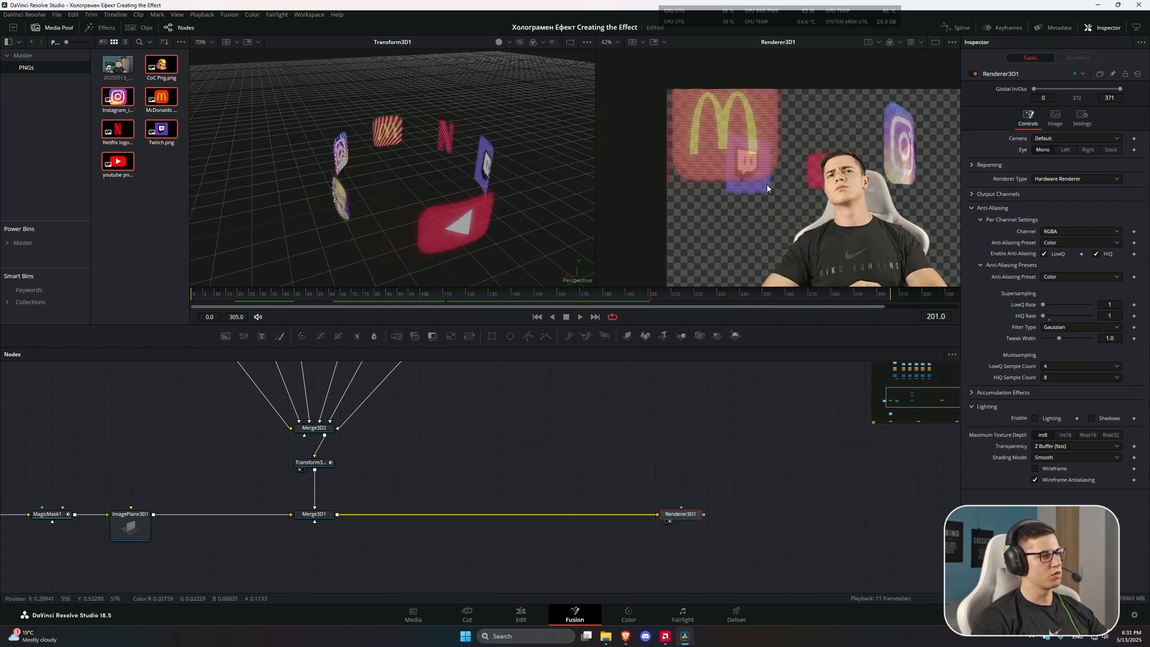
key(space)
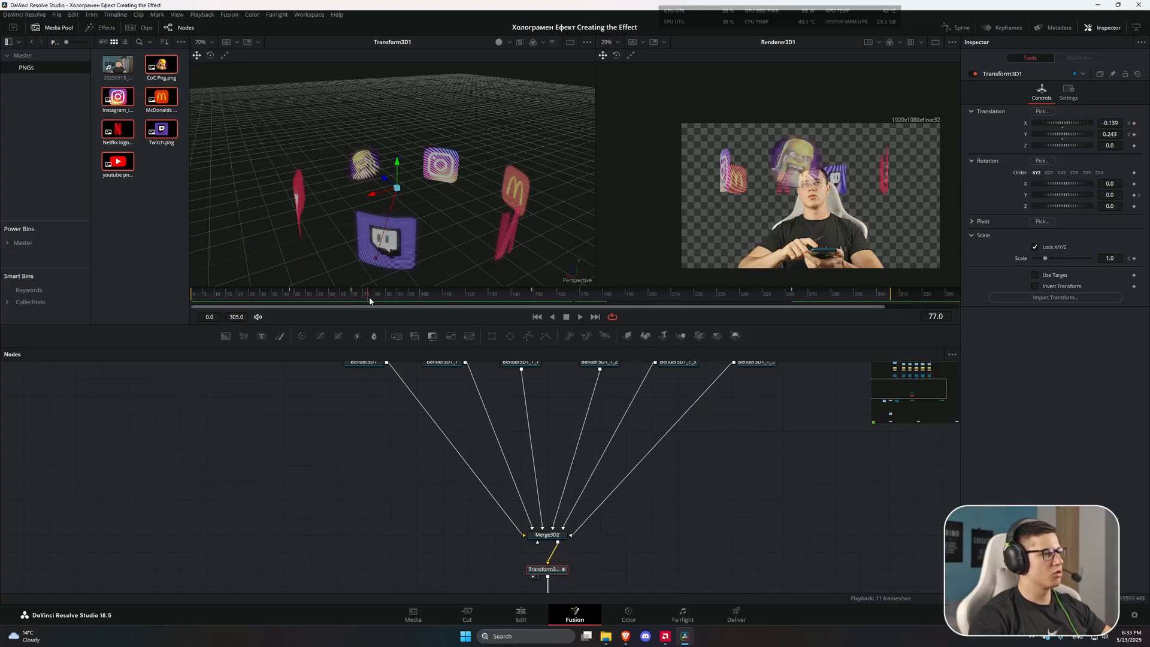
Keyframe Transform3D1's X translation at -0.139 on frame 149, 0.099 on frame 202 and -0.182 on frame 239.
drag(352, 292, 533, 292)
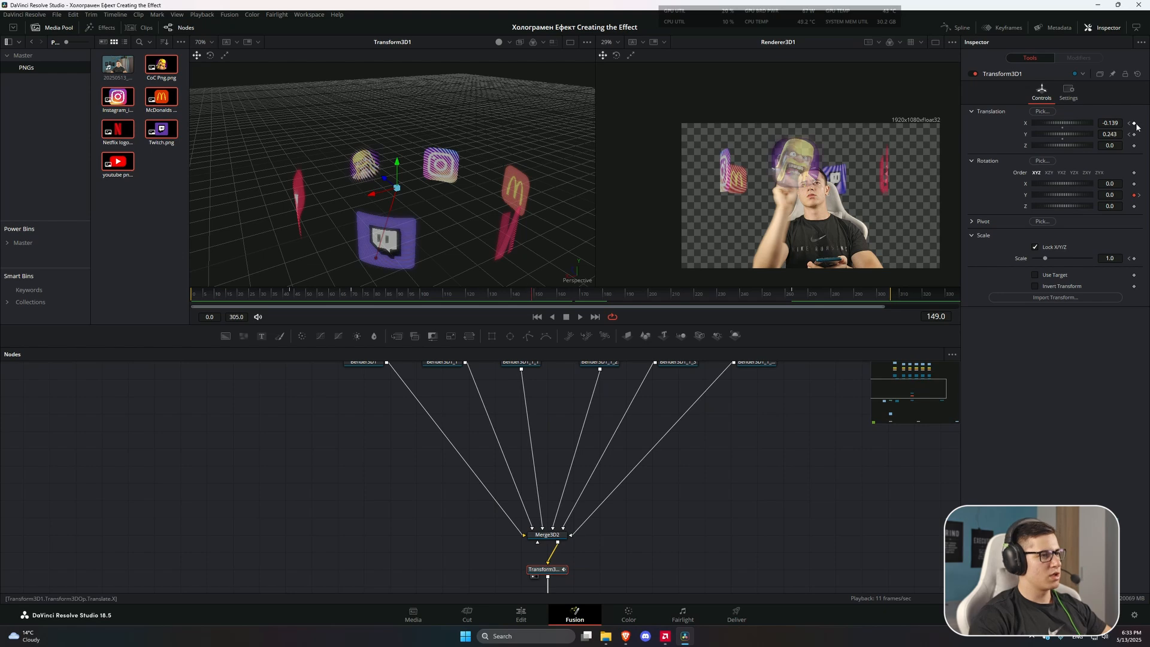
click(653, 295)
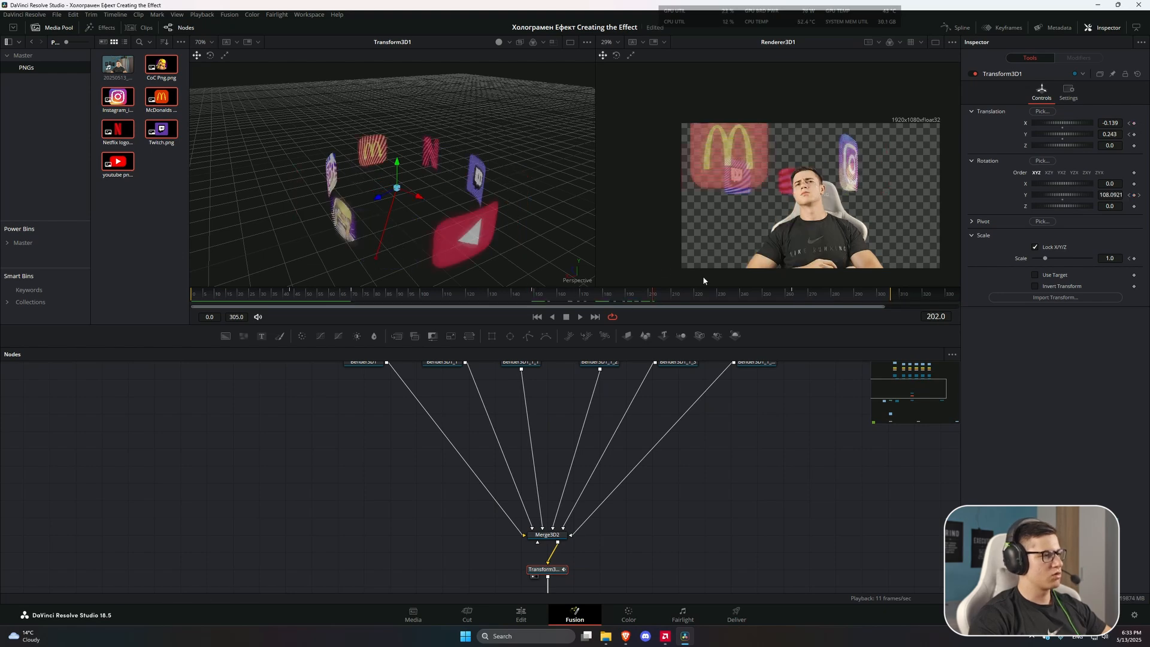
drag(1111, 124, 1144, 123)
drag(652, 298, 793, 301)
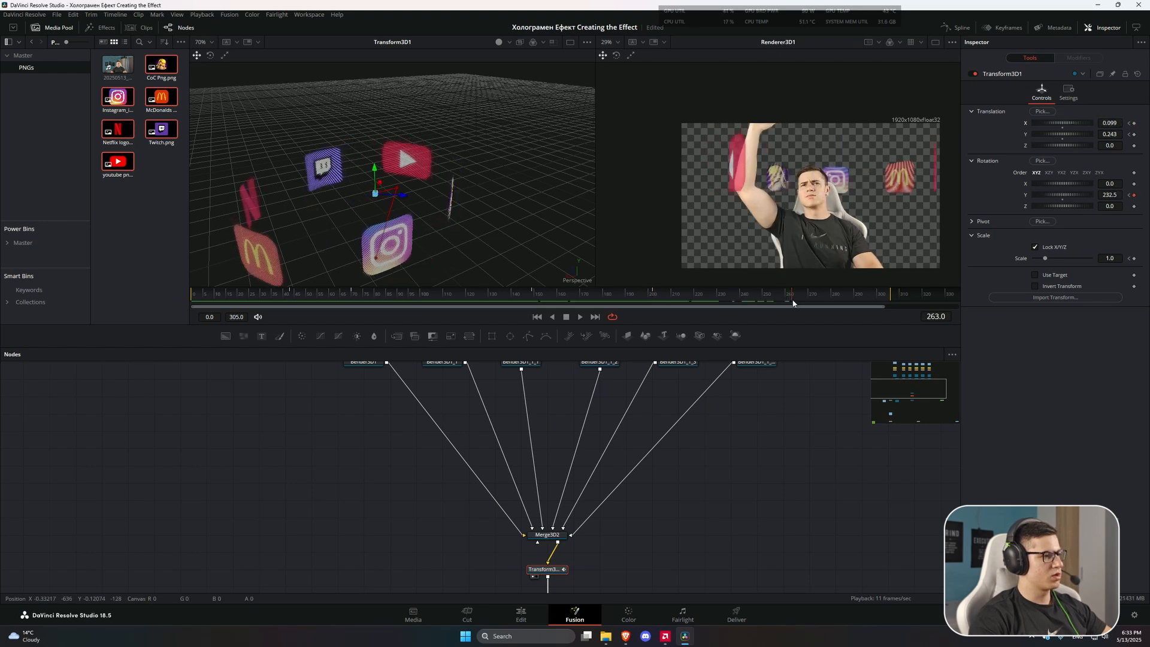
drag(1105, 122, 1069, 122)
drag(651, 294, 739, 295)
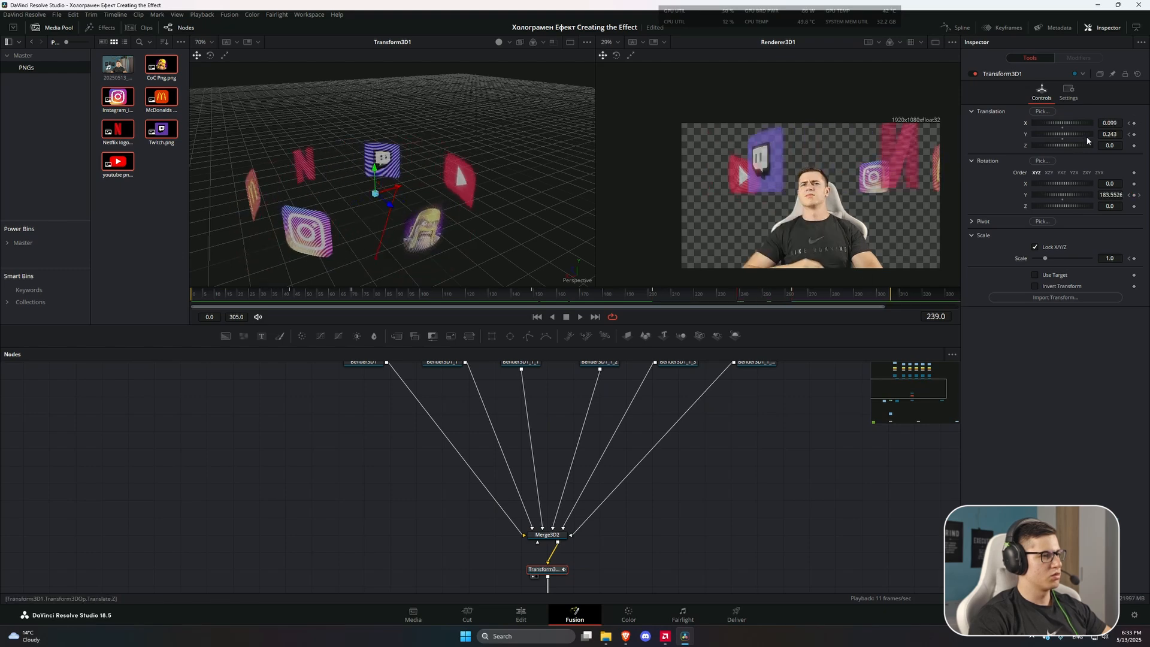
drag(1083, 124, 1047, 124)
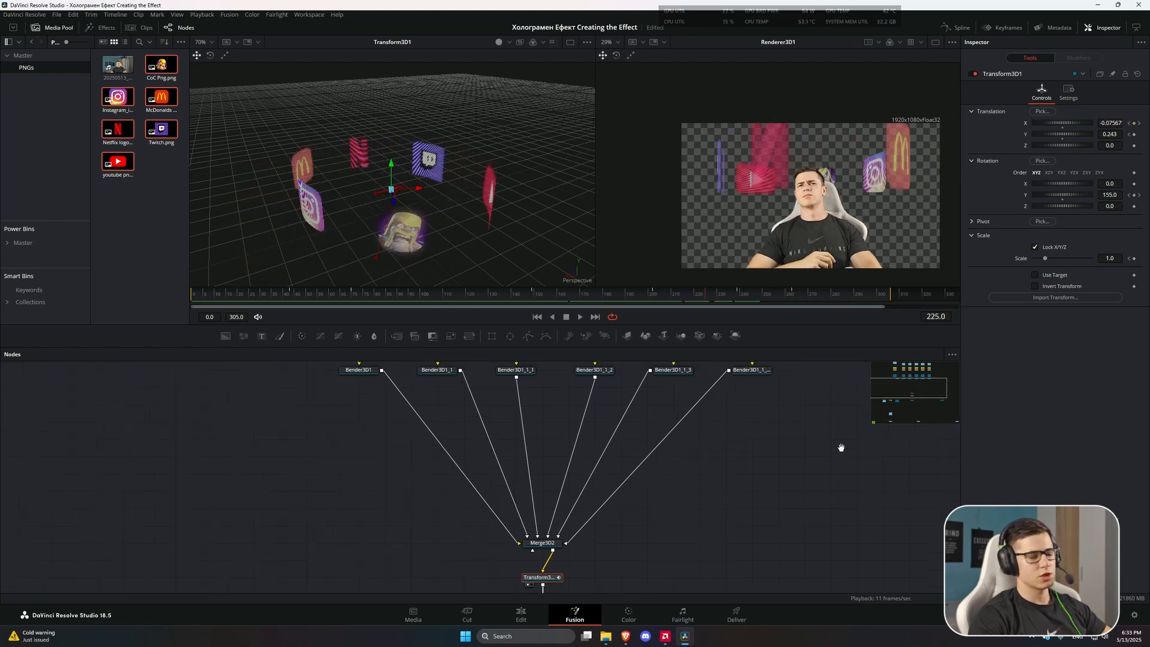
Inspect the individual transform settings of the Netflix and McDonald's logo image planes.
scroll(841, 447, up, 5)
click(601, 503)
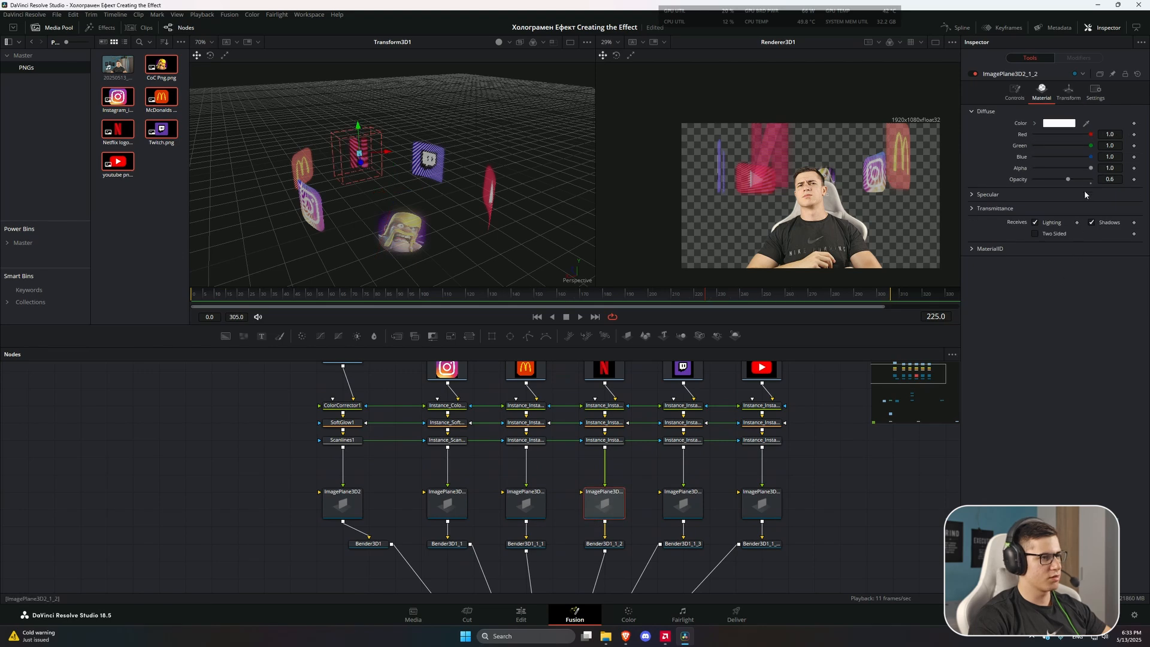
click(1068, 91)
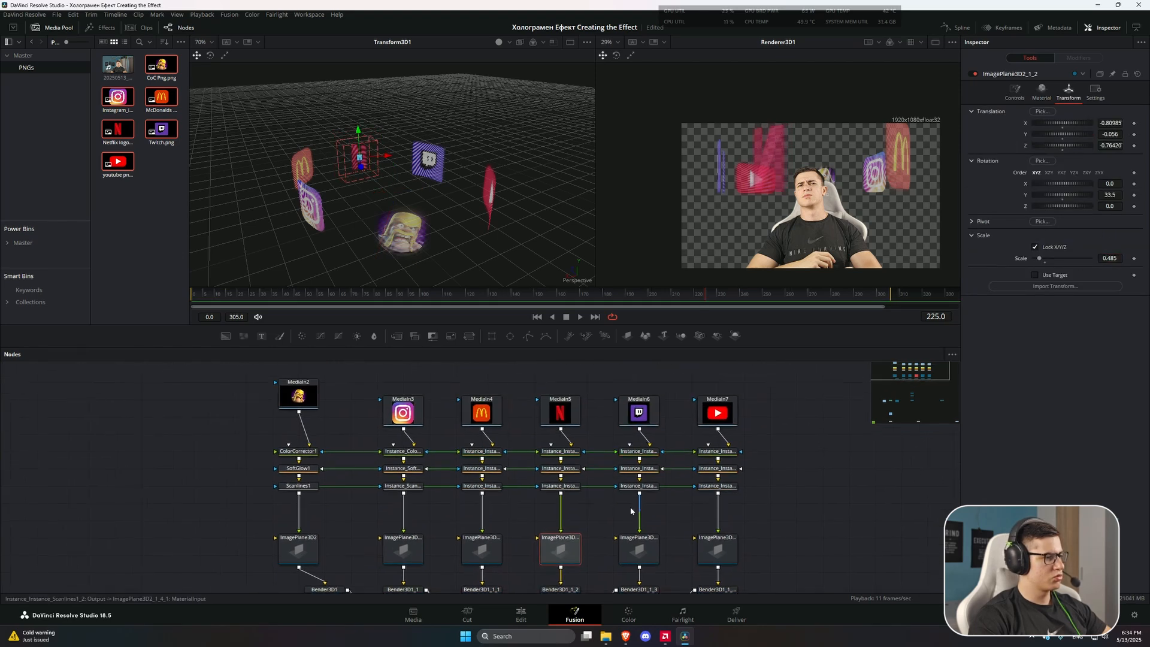
click(499, 547)
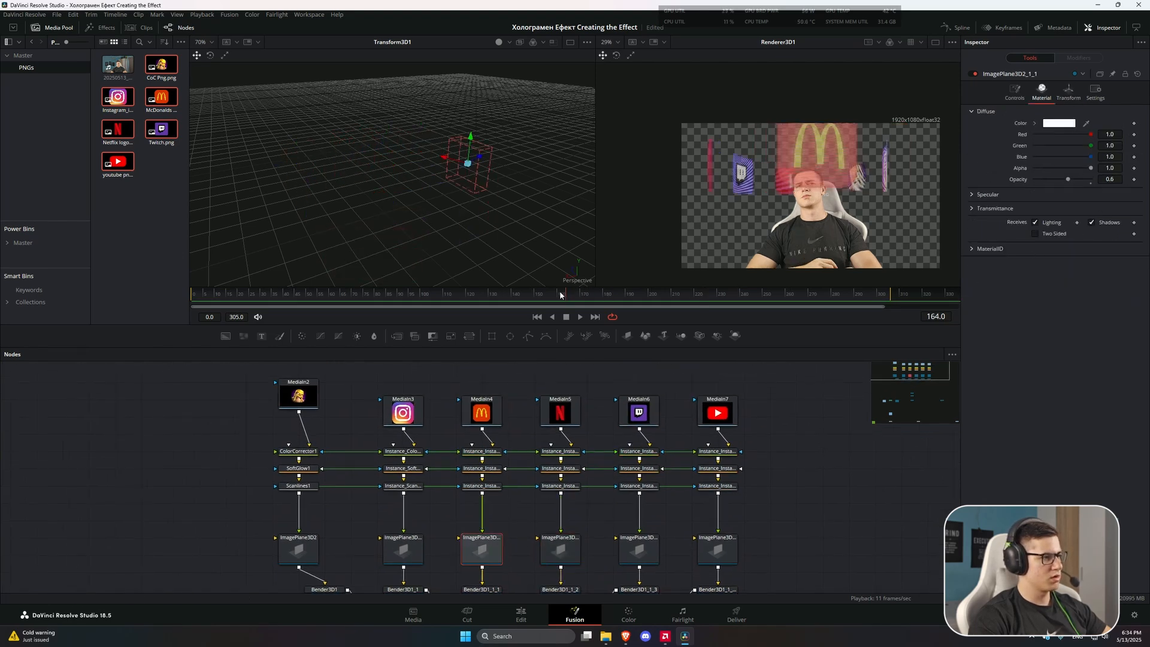
click(1069, 91)
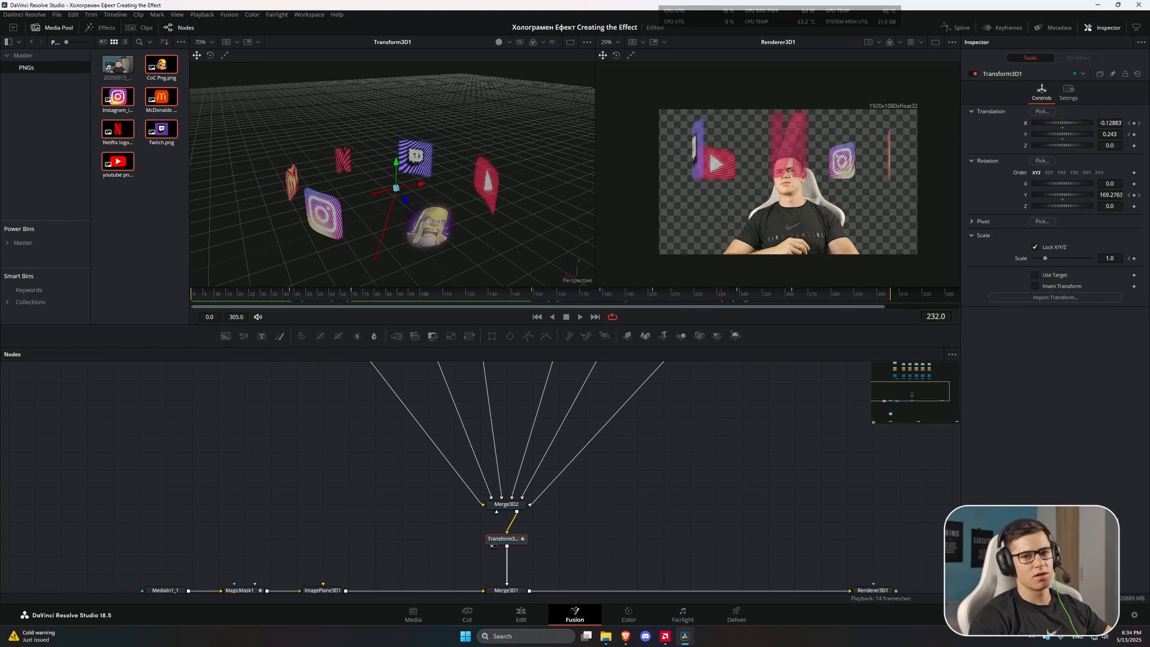
Examine the logo ring around Transform3D1 from above and from other angles in the 3D view.
drag(397, 178, 411, 220)
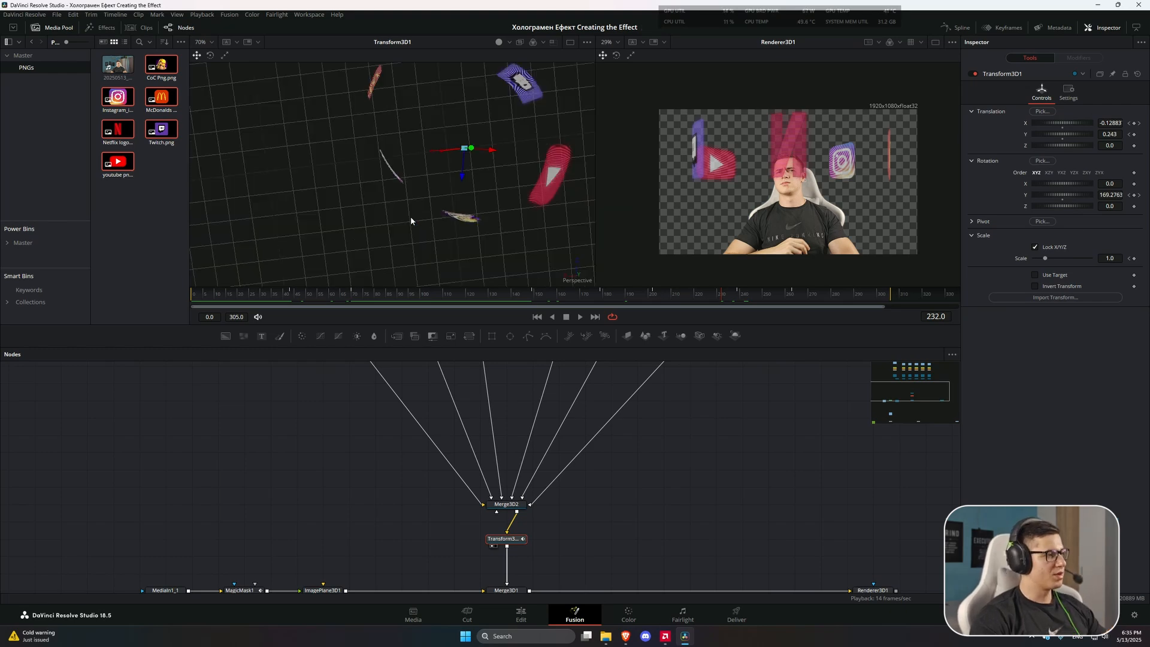
drag(477, 183, 656, 210)
drag(518, 199, 467, 246)
drag(722, 300, 744, 293)
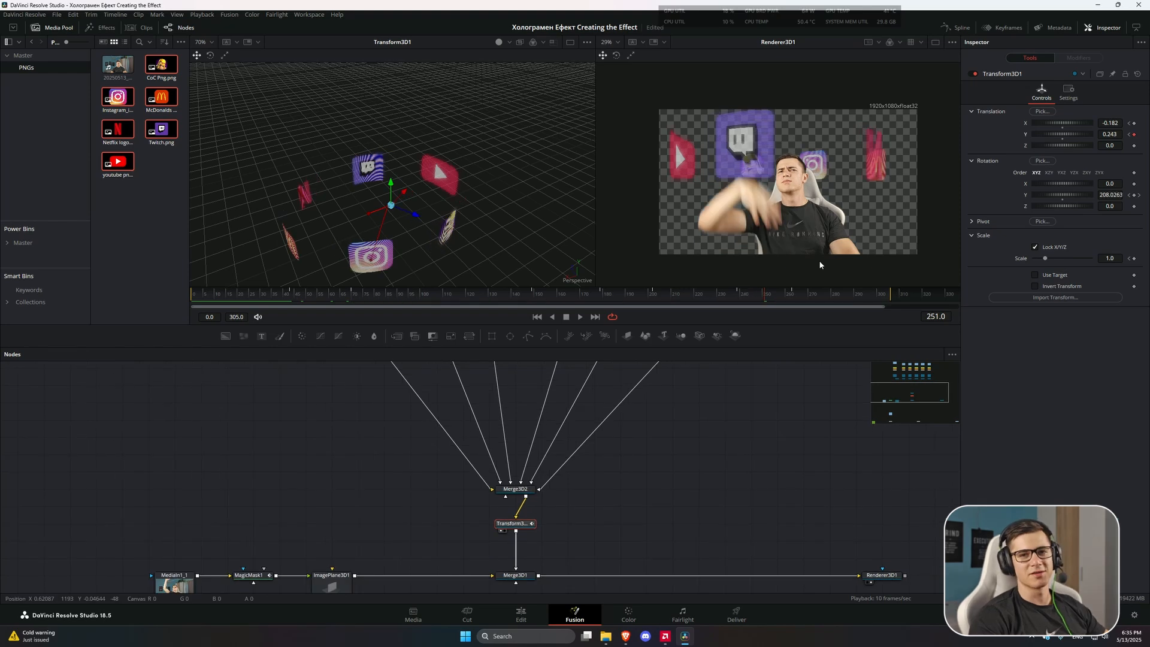
Keyframe Transform3D1's Y translation at 0.243 on frame 251 and 1.864 on frame 255 so the logos fly up with the hand gesture.
key(space)
drag(795, 296, 766, 299)
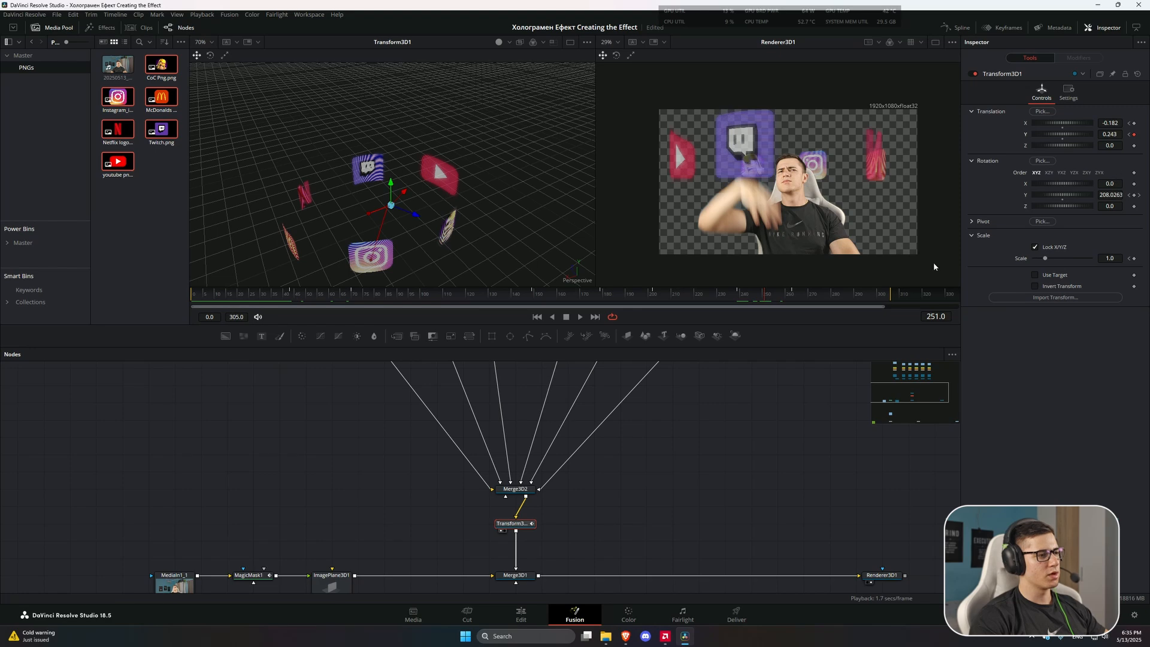
click(775, 295)
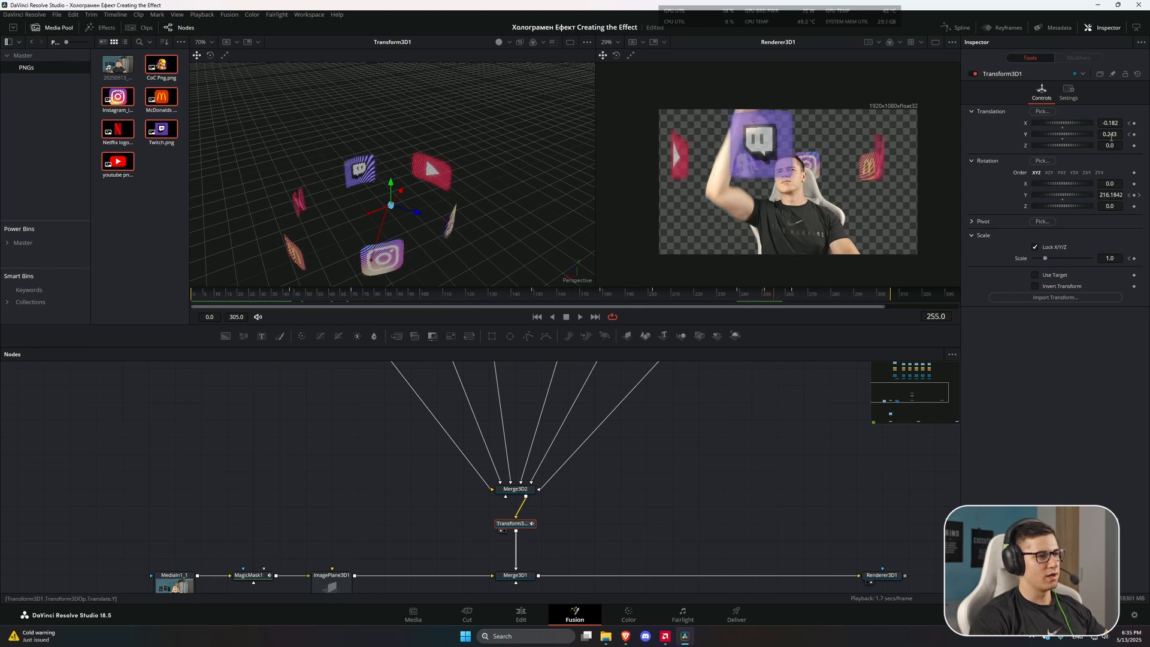
click(764, 294)
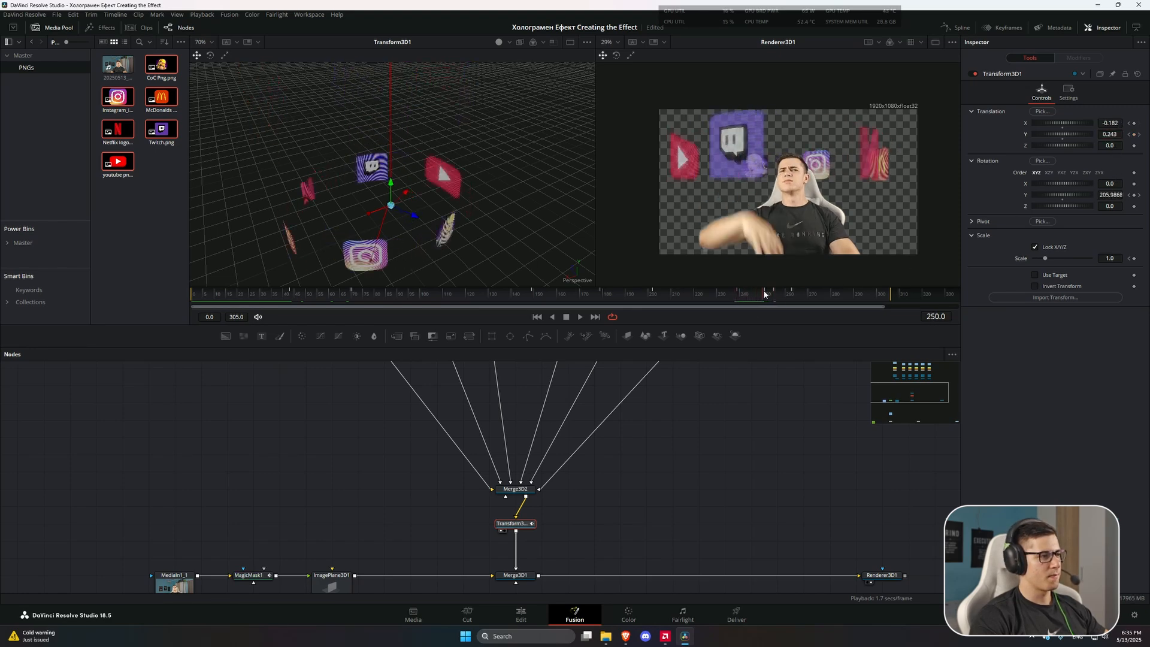
mouse_move(764, 294)
mouse_down()
mouse_move(776, 294)
mouse_move(748, 294)
mouse_move(757, 294)
mouse_up()
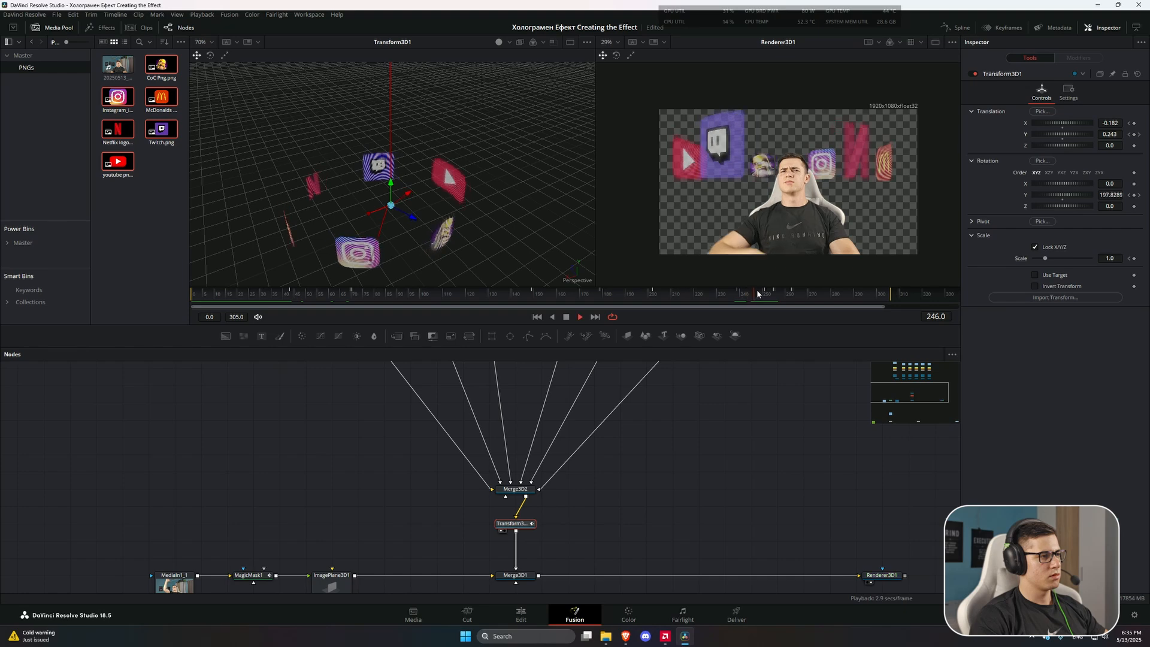
click(769, 294)
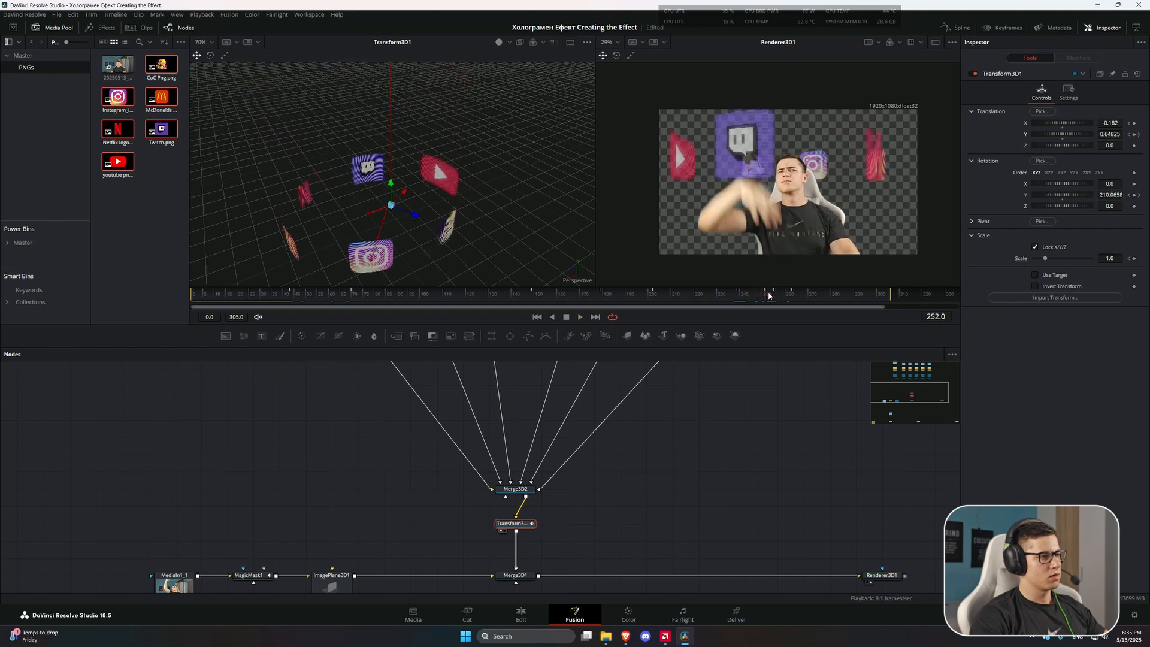
key(Home)
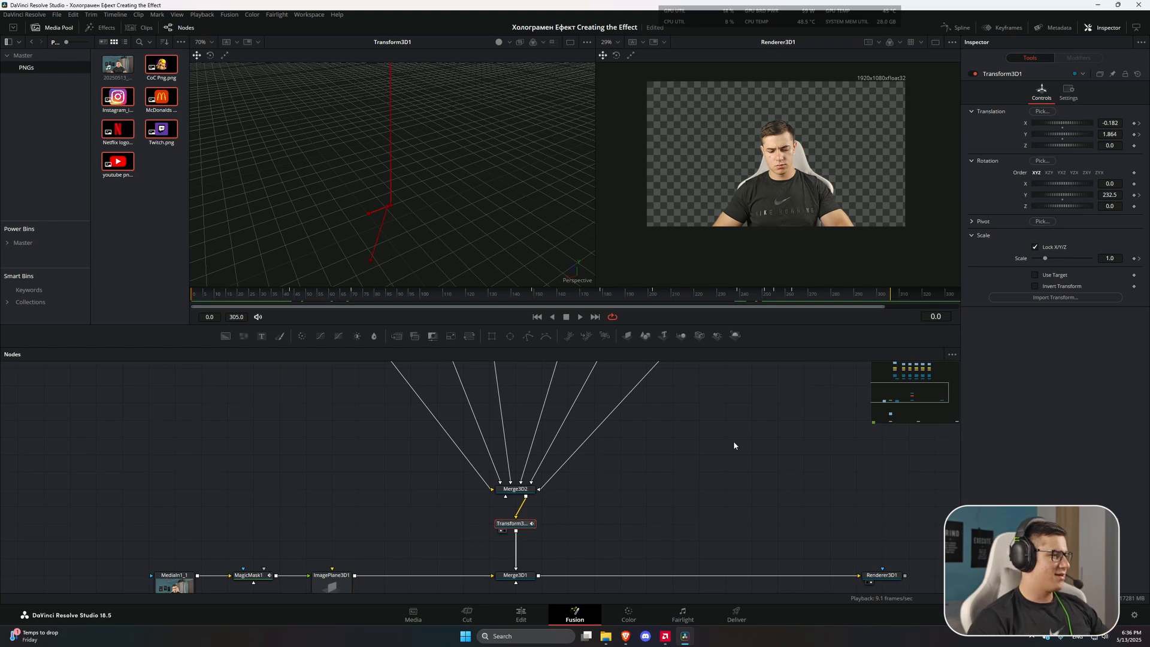
click(521, 615)
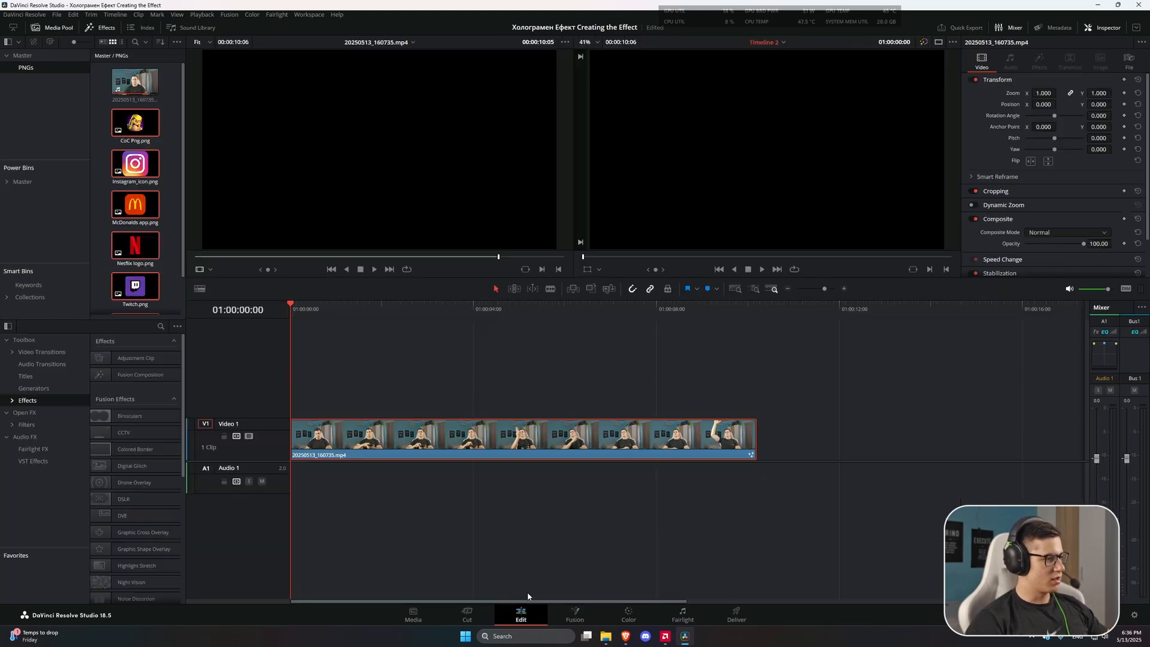
right_click(514, 444)
click(488, 459)
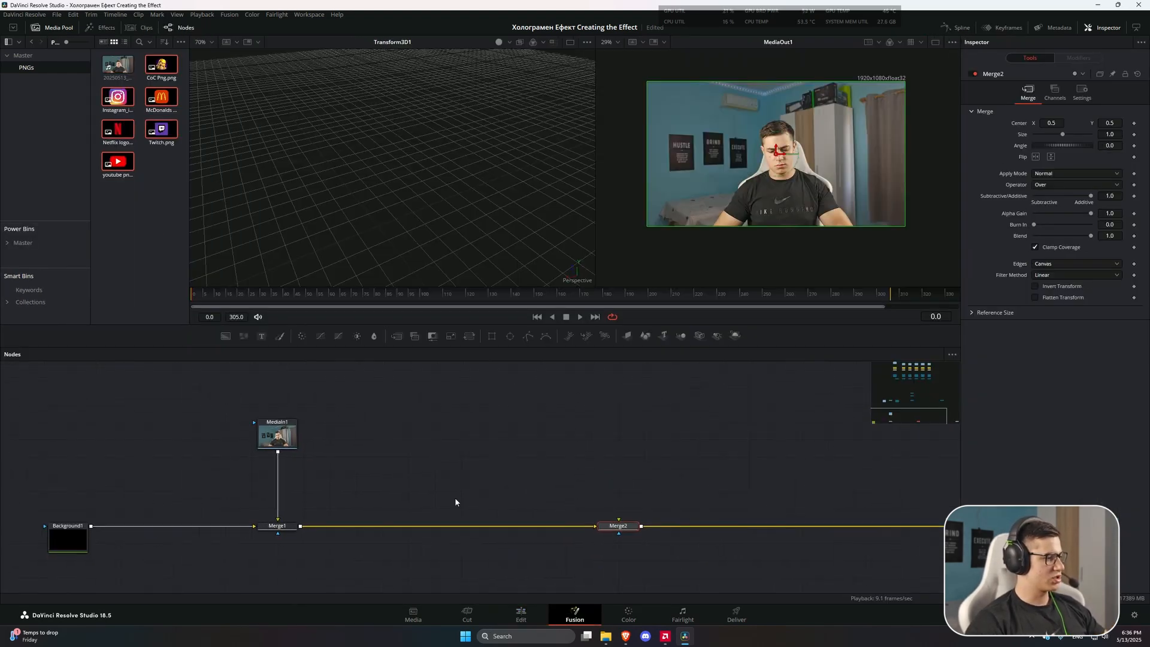
Connect Renderer3D1's output to the Merge2 node to composite the hologram over the original footage.
scroll(593, 503, down, 3)
drag(629, 483, 510, 556)
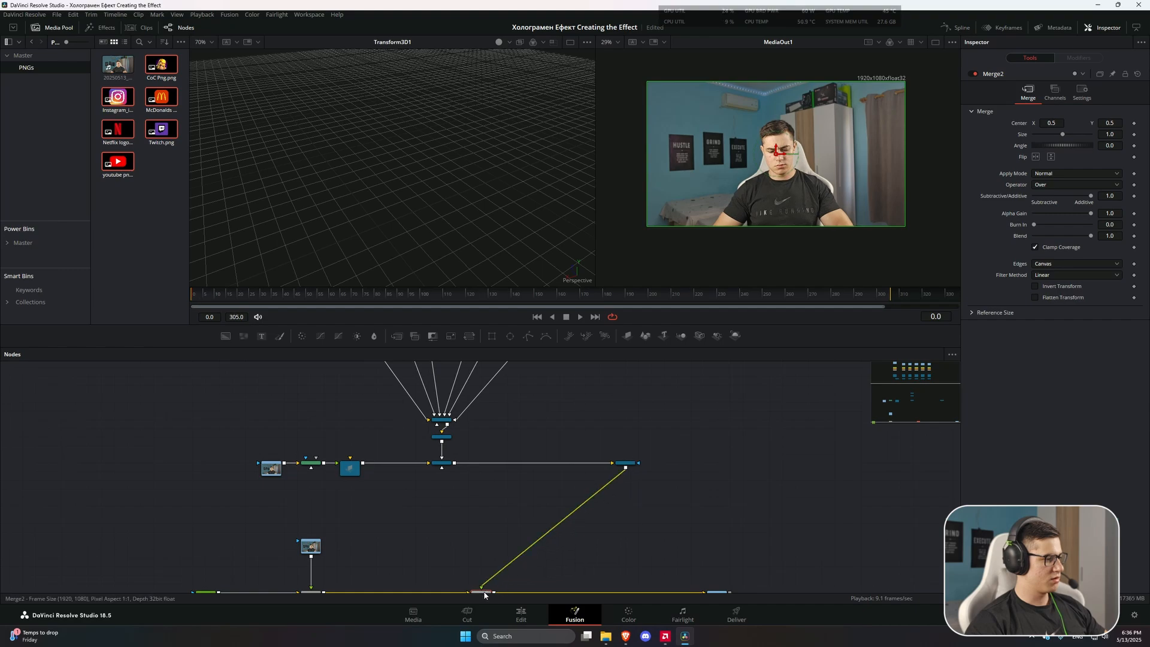
drag(484, 595, 572, 587)
Switch to the Edit page, open the timeline clip's options and scrub through the composited hologram shot.
click(520, 615)
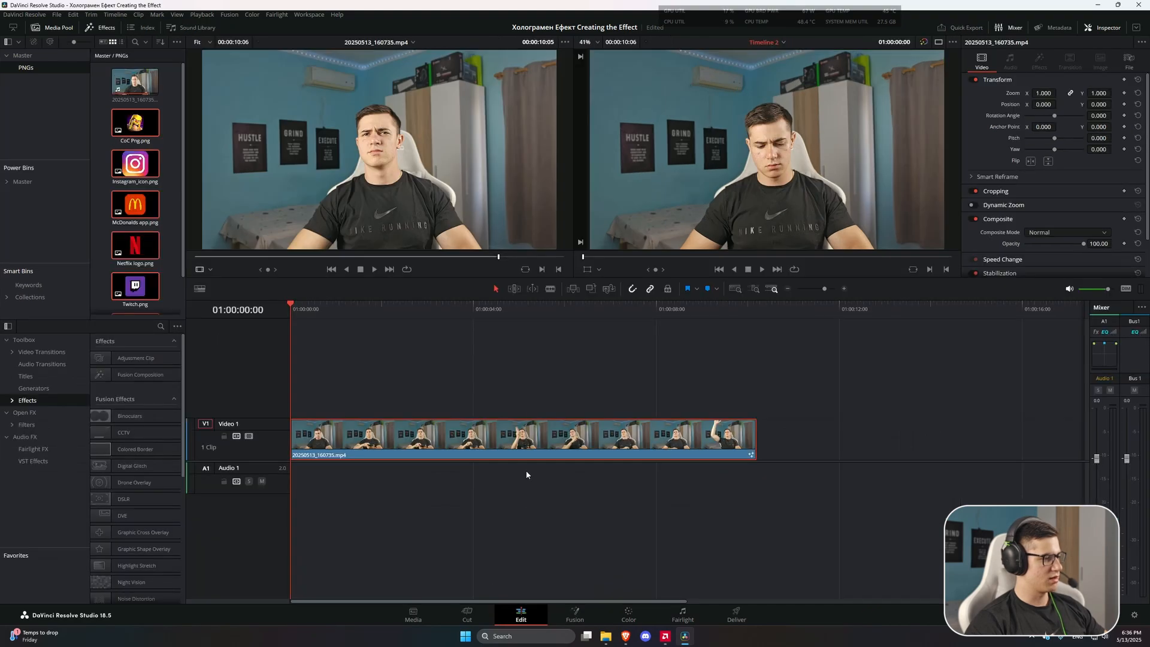
right_click(486, 444)
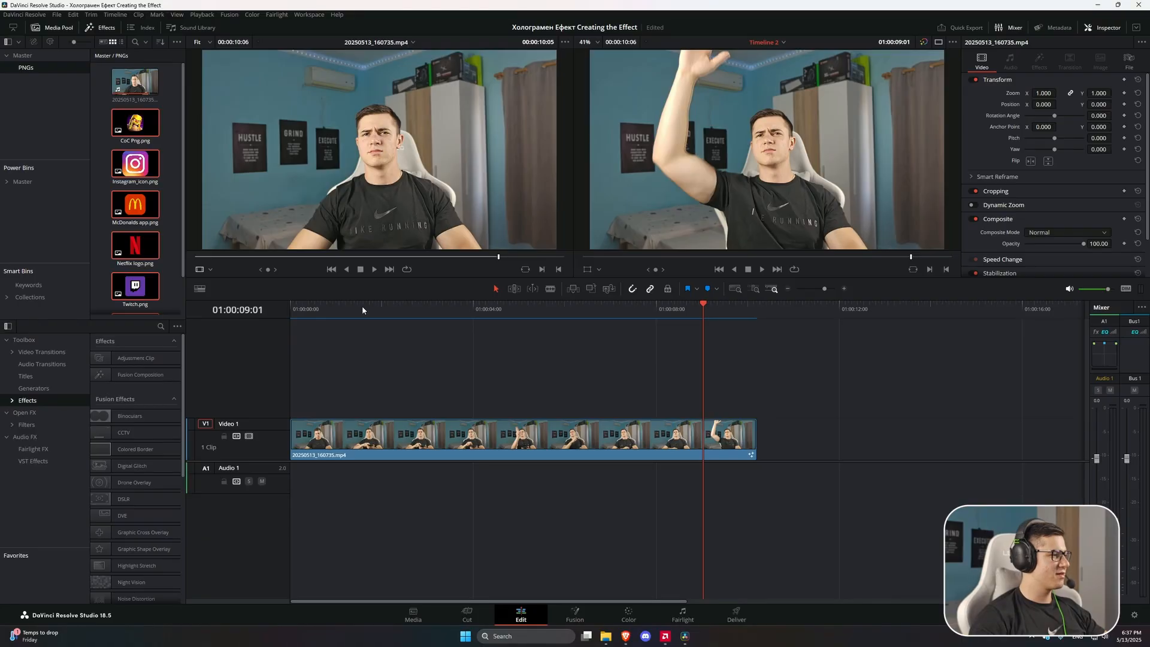
drag(361, 309, 329, 321)
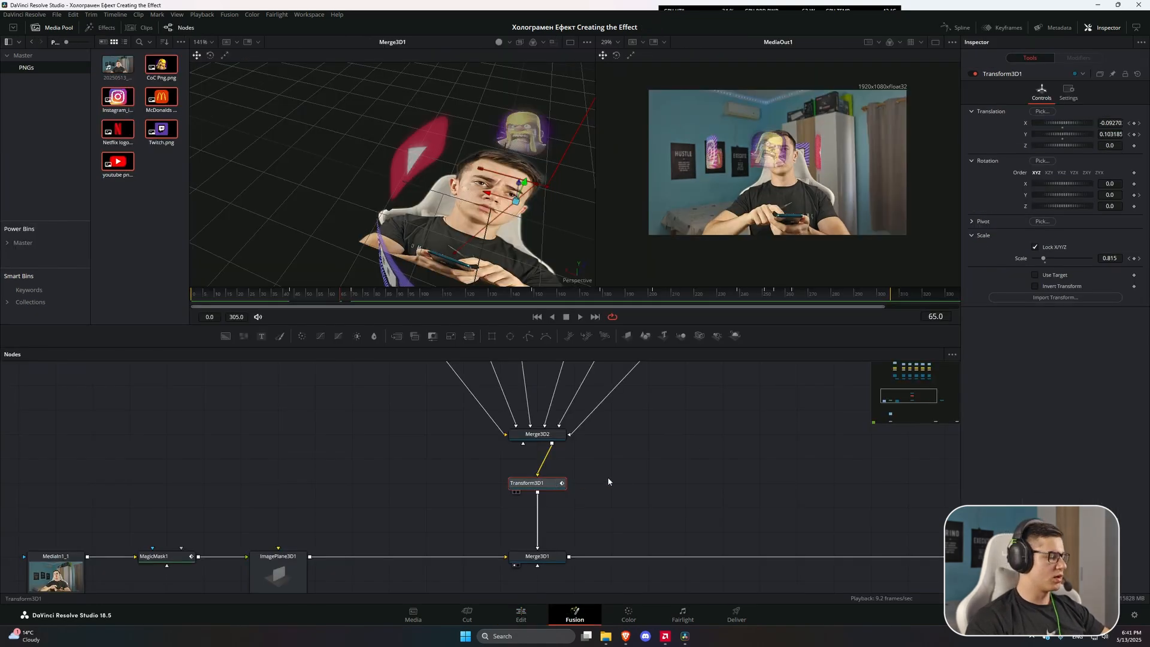
Display all of Transform3D1's animation curves in the Spline editor, fitted to the view.
scroll(609, 480, up, 5)
scroll(545, 492, down, 5)
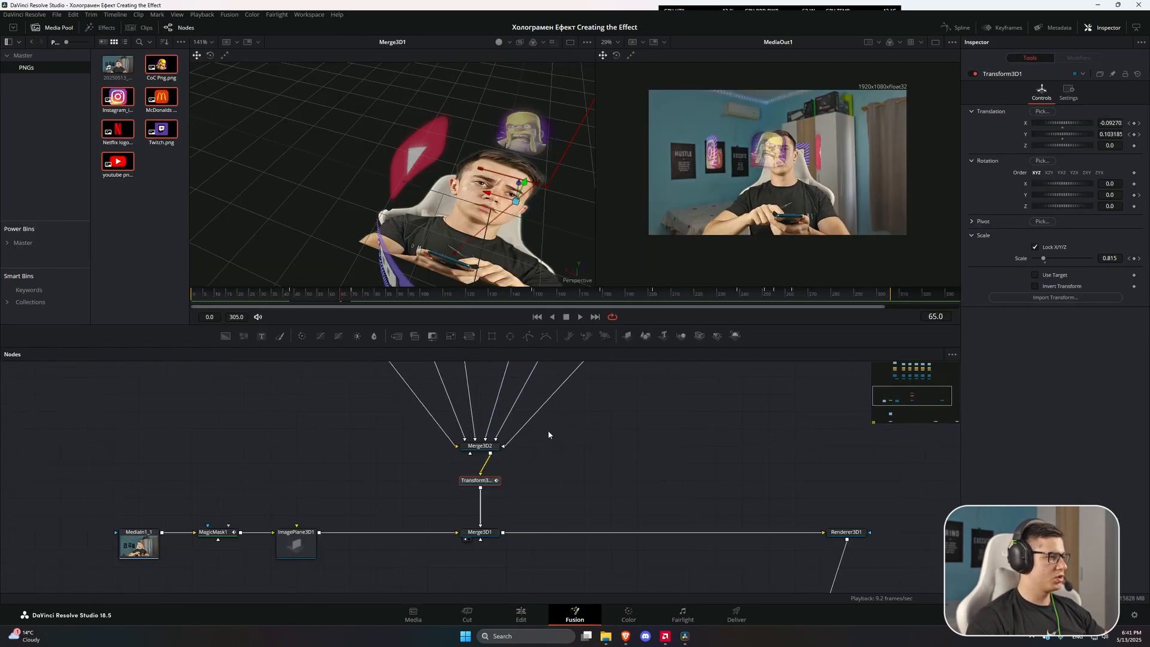
click(290, 295)
drag(241, 298, 304, 306)
click(957, 28)
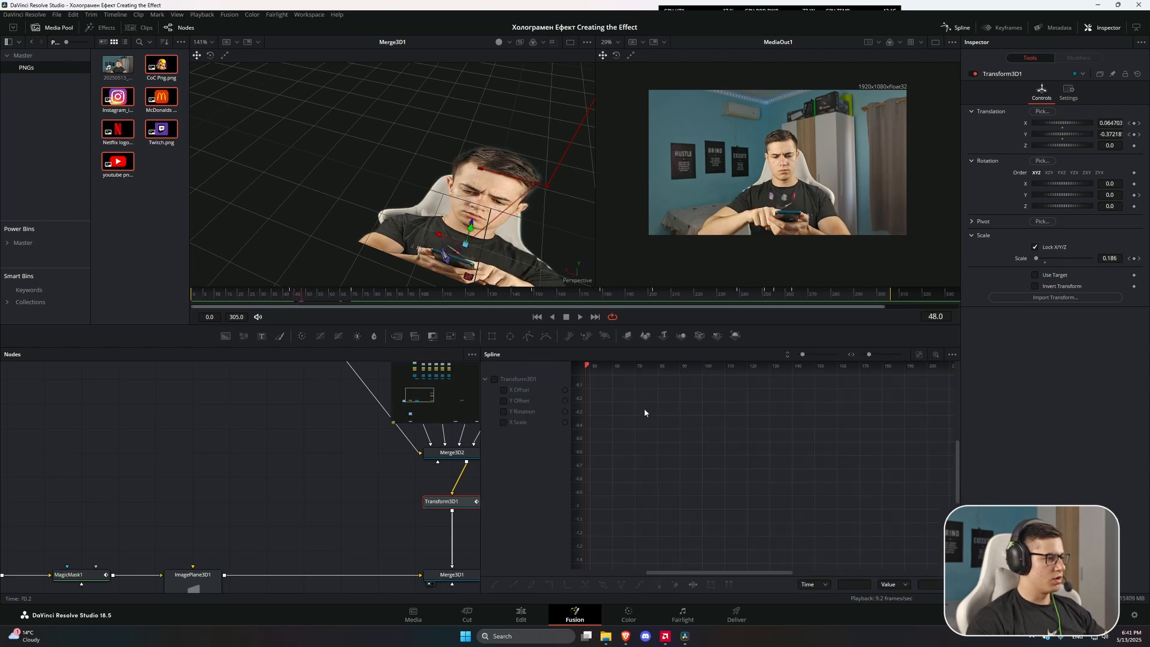
click(495, 379)
click(918, 355)
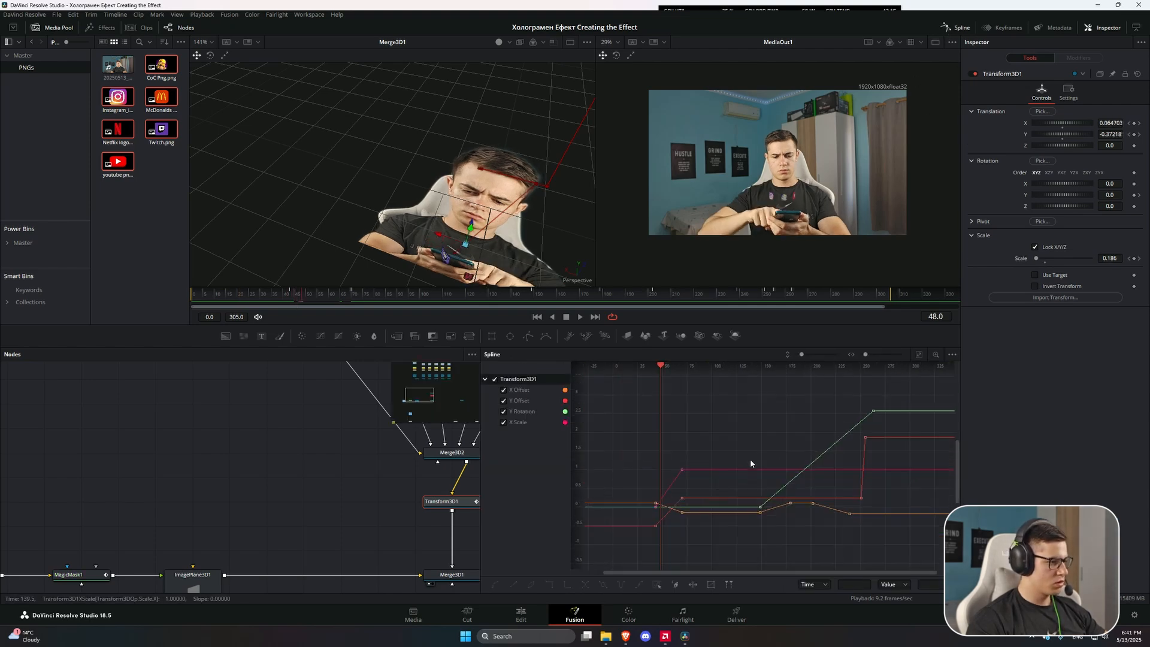
Smooth Transform3D1's opening offset and scale keyframes in the Spline editor and play back the logos' rise.
scroll(699, 503, up, 2)
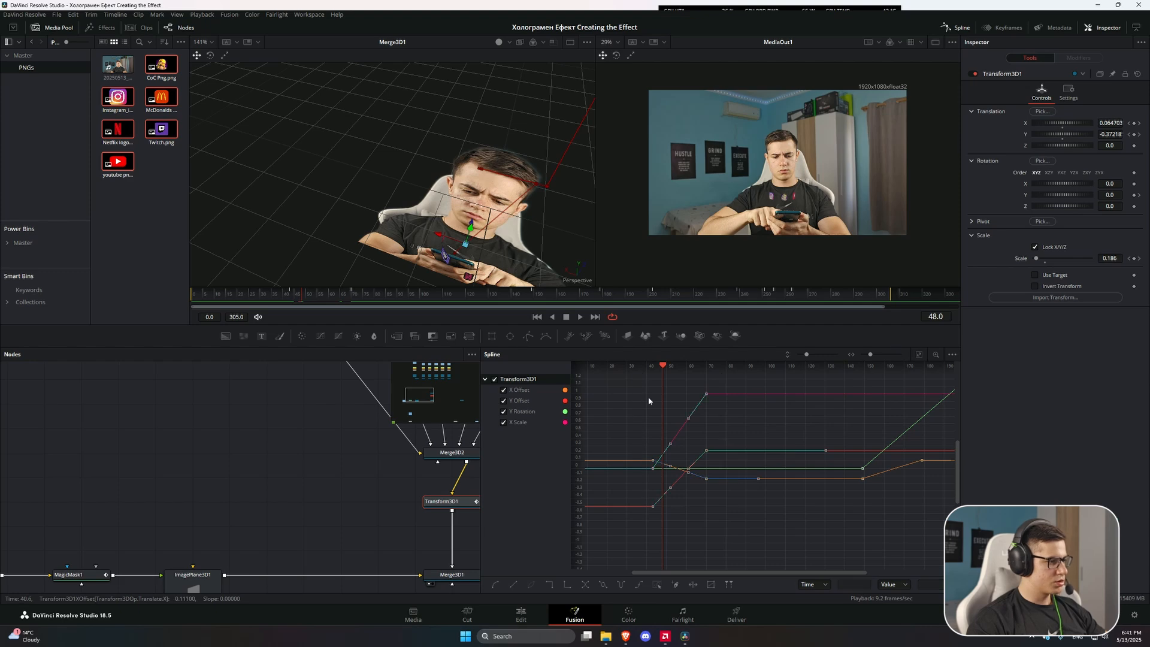
key(ctrl+a)
key(s)
click(287, 294)
key(space)
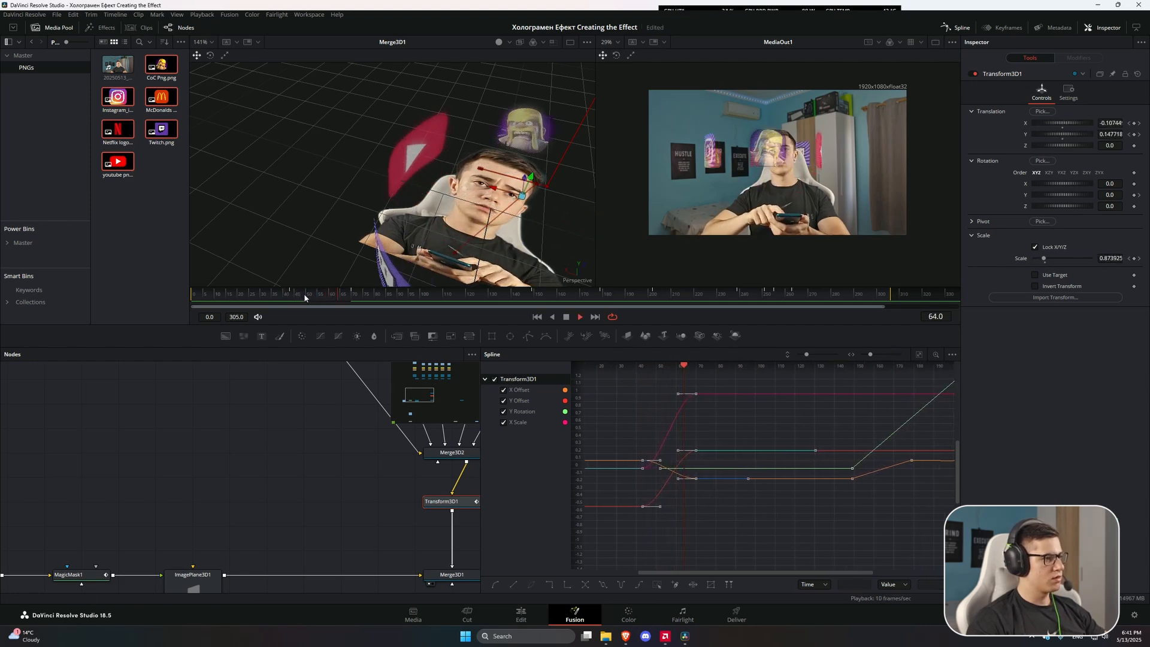
key(space)
key(space)
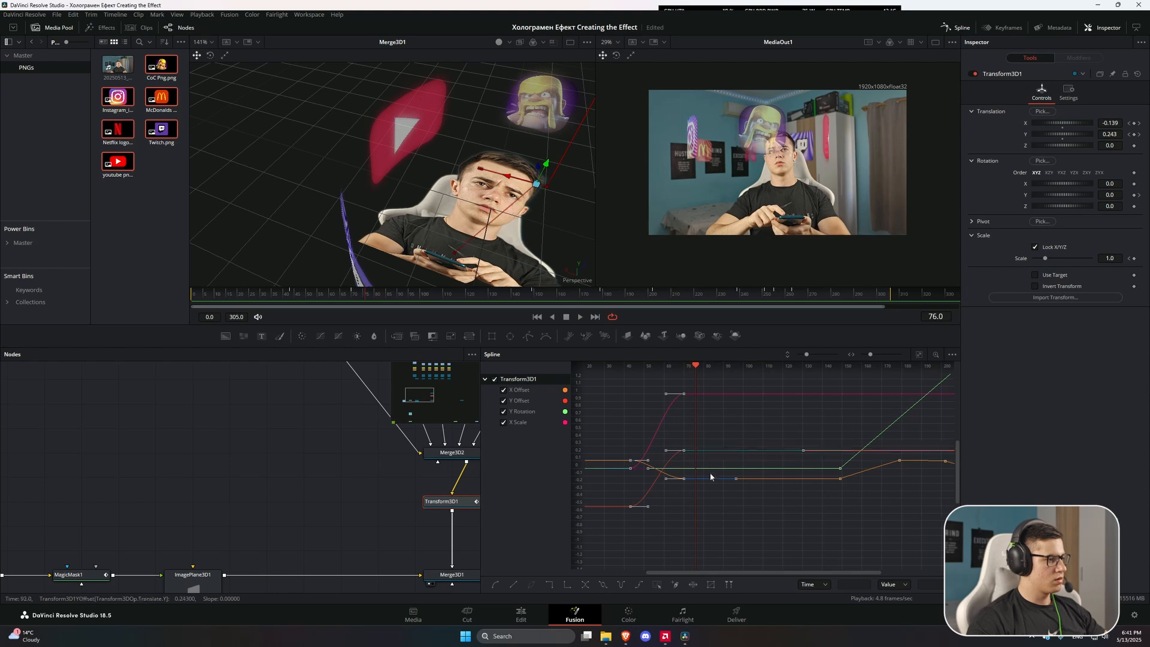
Set the ease-in of the opening rise's end keyframes to 57.5 and replay the start of the animation.
key(t)
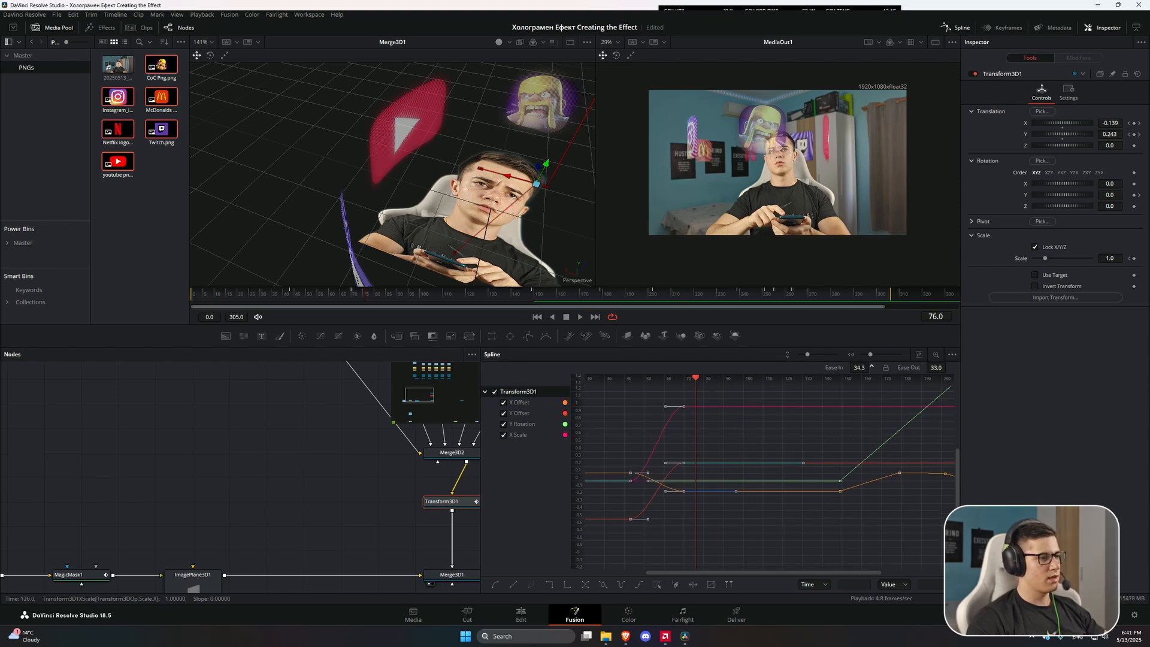
click(300, 297)
key(space)
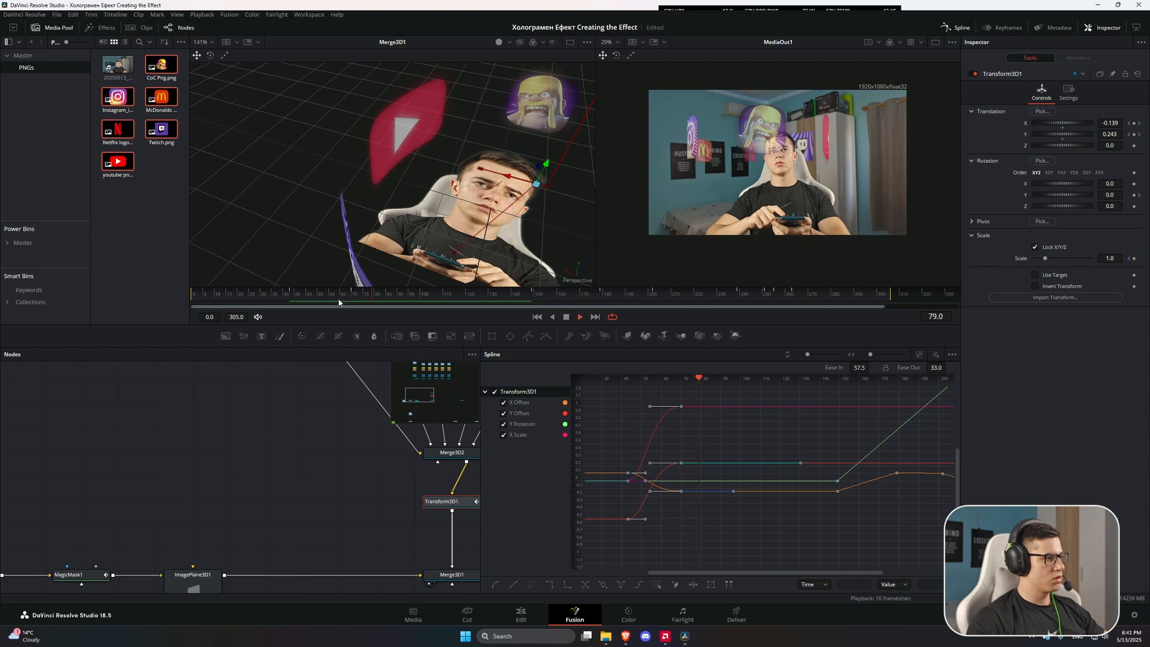
key(space)
Smooth Transform3D1's X Offset and Y Rotation keyframes from frame 149 onward in the Spline editor.
drag(370, 297, 537, 297)
drag(744, 473, 706, 484)
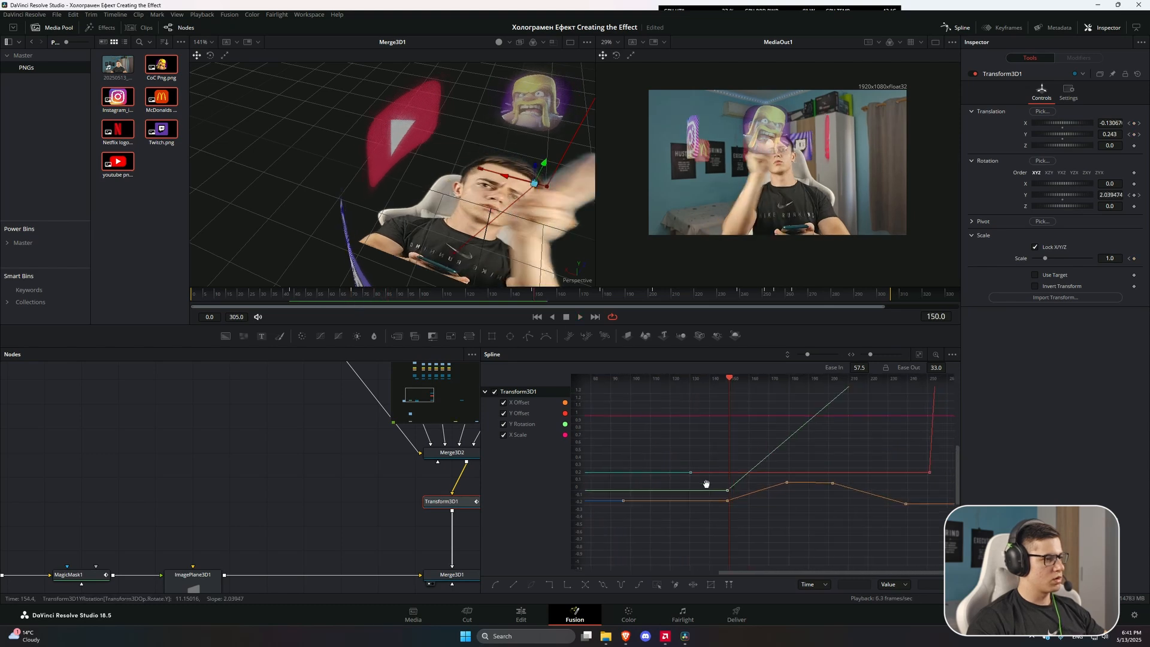
scroll(706, 483, down, 5)
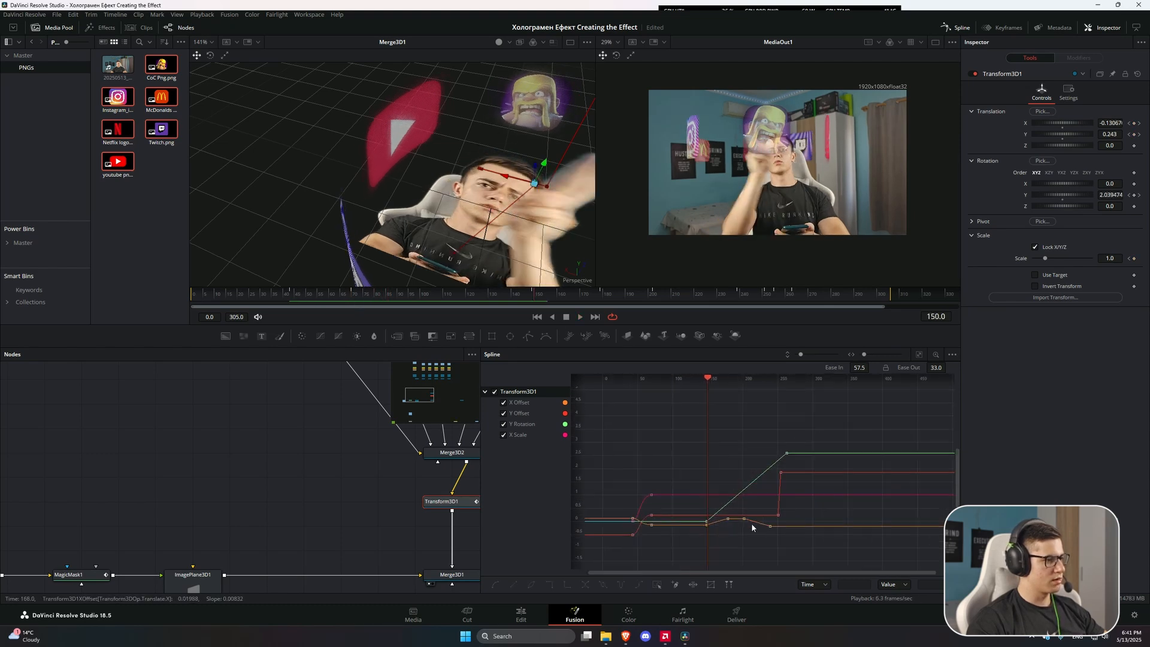
drag(838, 548, 779, 535)
key(shift+s)
scroll(697, 488, up, 2)
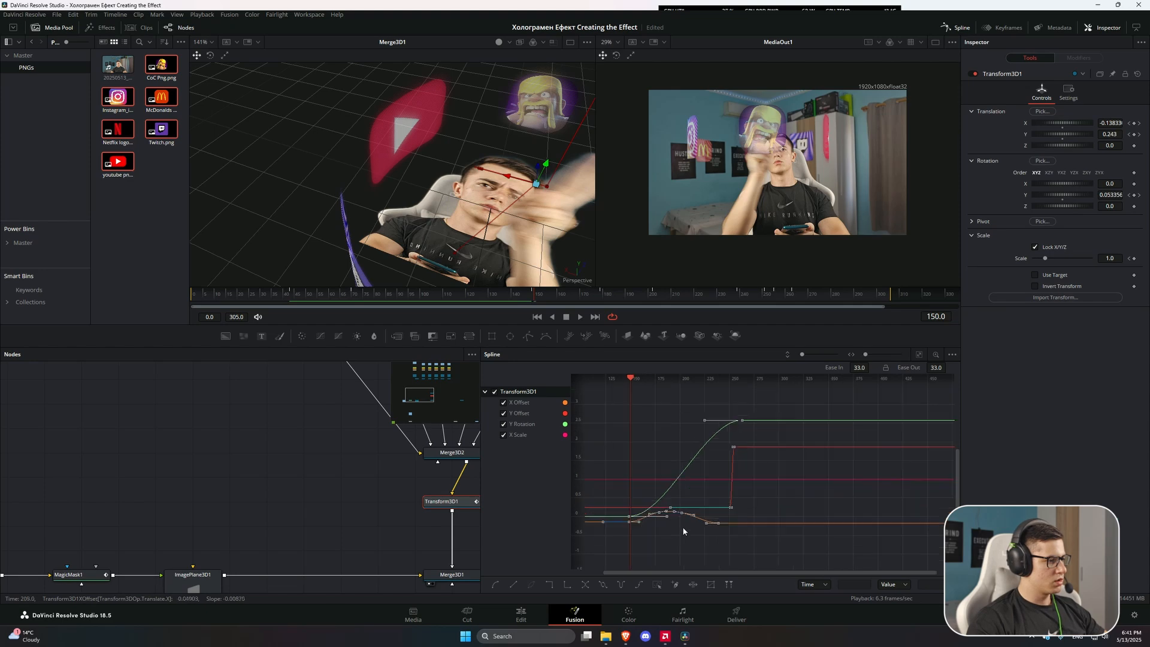
Try an ease-in of 100 and an ease-out of 0 on the spin keyframes and play back the result.
scroll(671, 537, left, 2)
drag(539, 293, 533, 294)
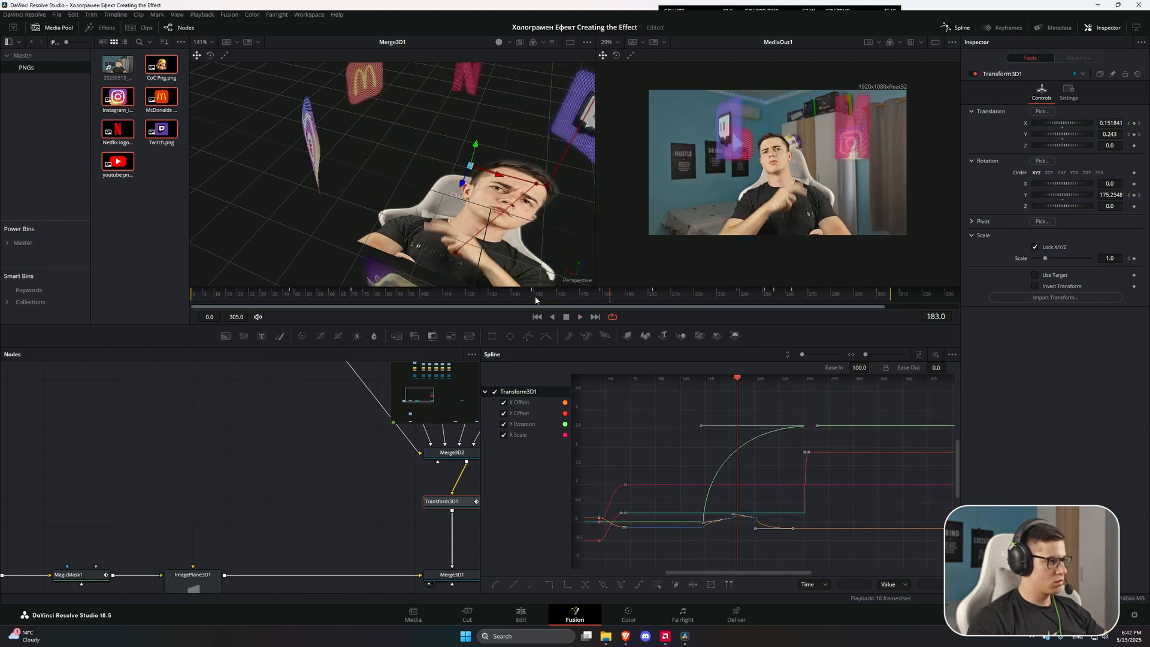
click(532, 297)
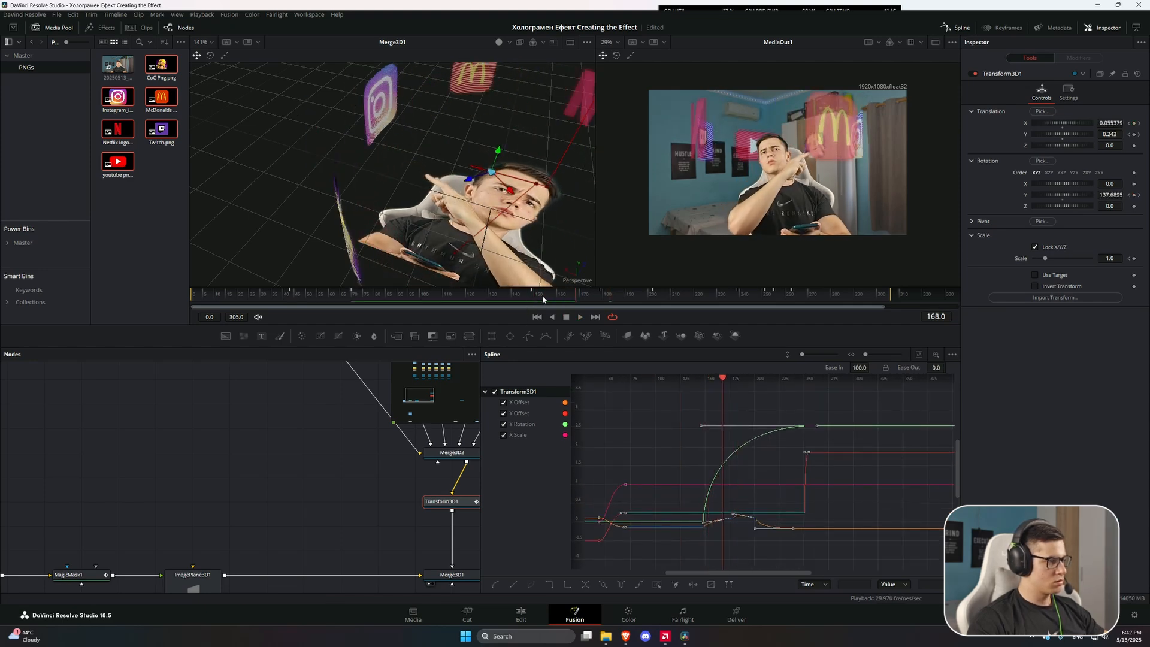
key(space)
drag(860, 368, 843, 367)
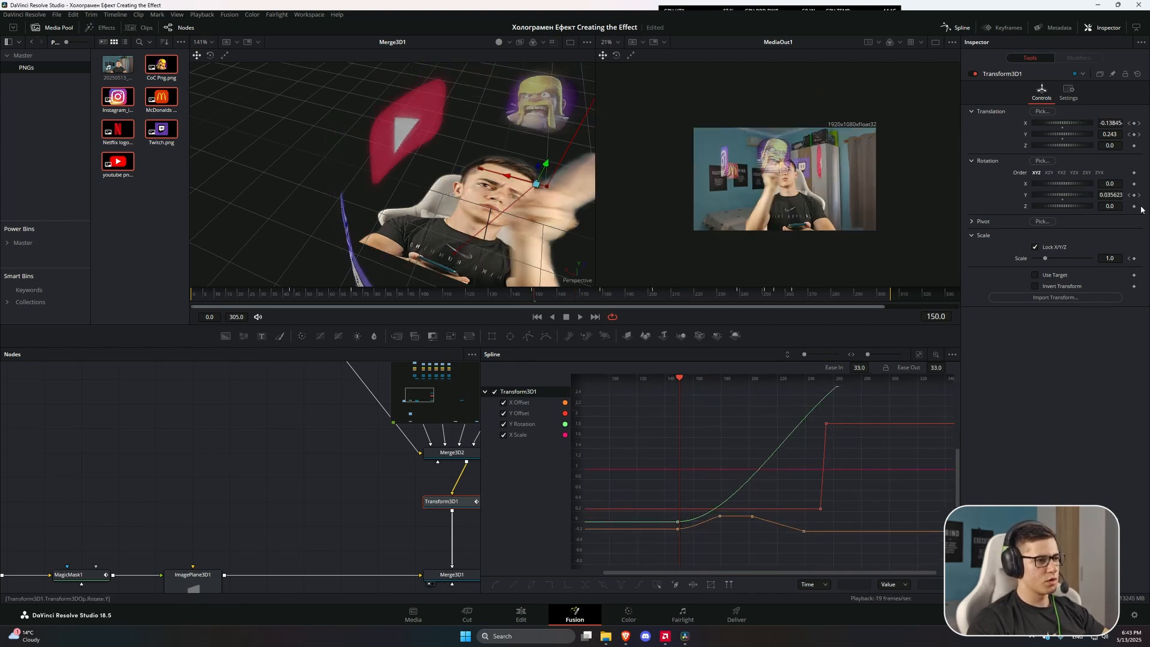
Add Transform3D1's missing Y translation and Y rotation keyframes on existing keyframe positions, including frames 149, 179 and 239.
key(Left)
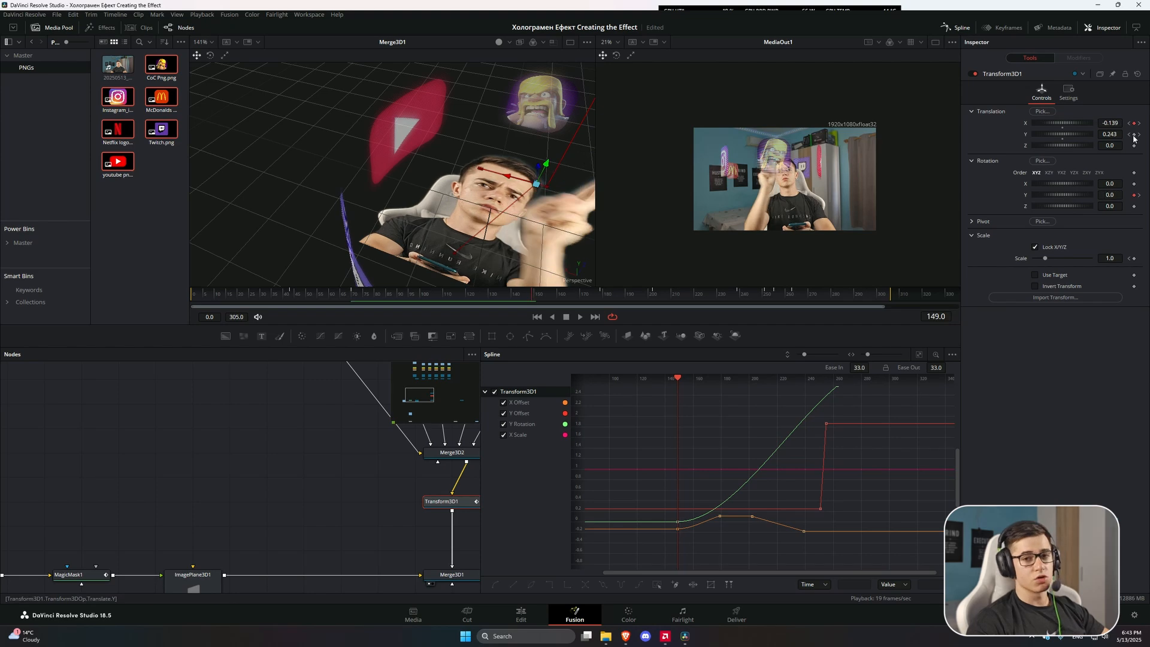
click(1139, 134)
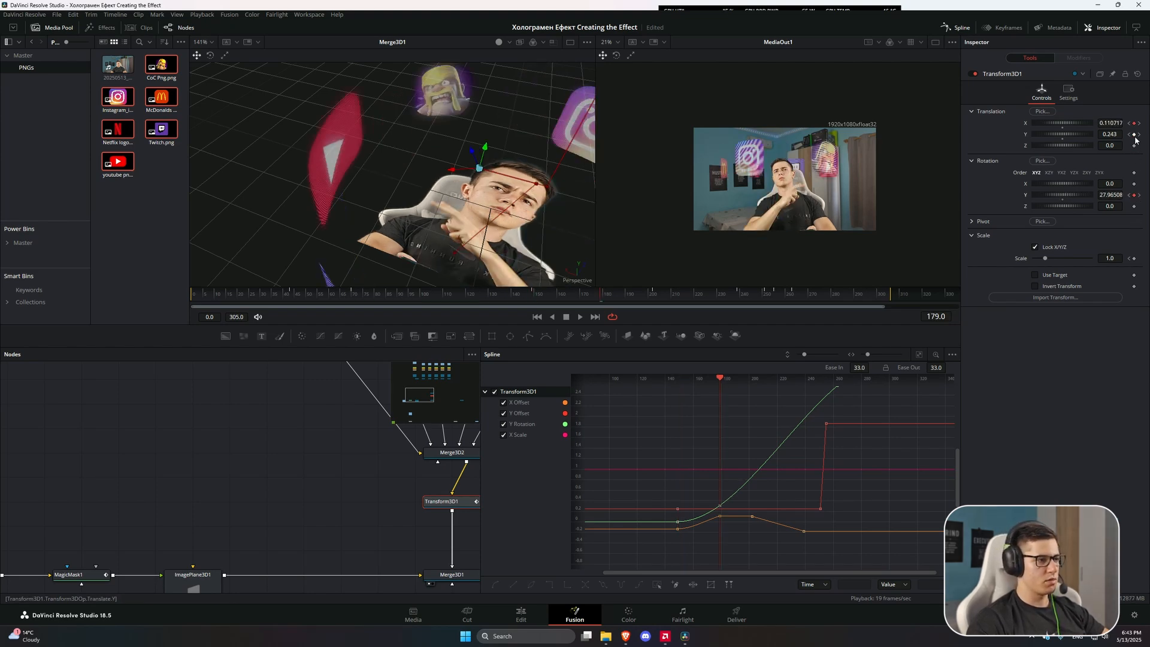
click(737, 297)
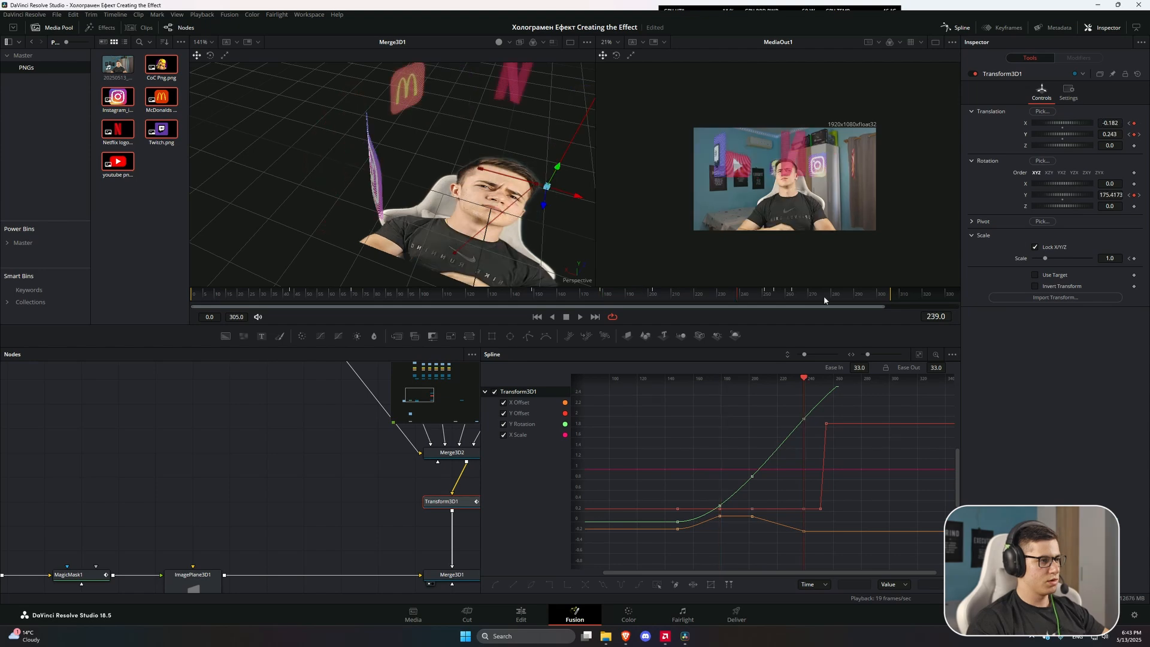
click(765, 298)
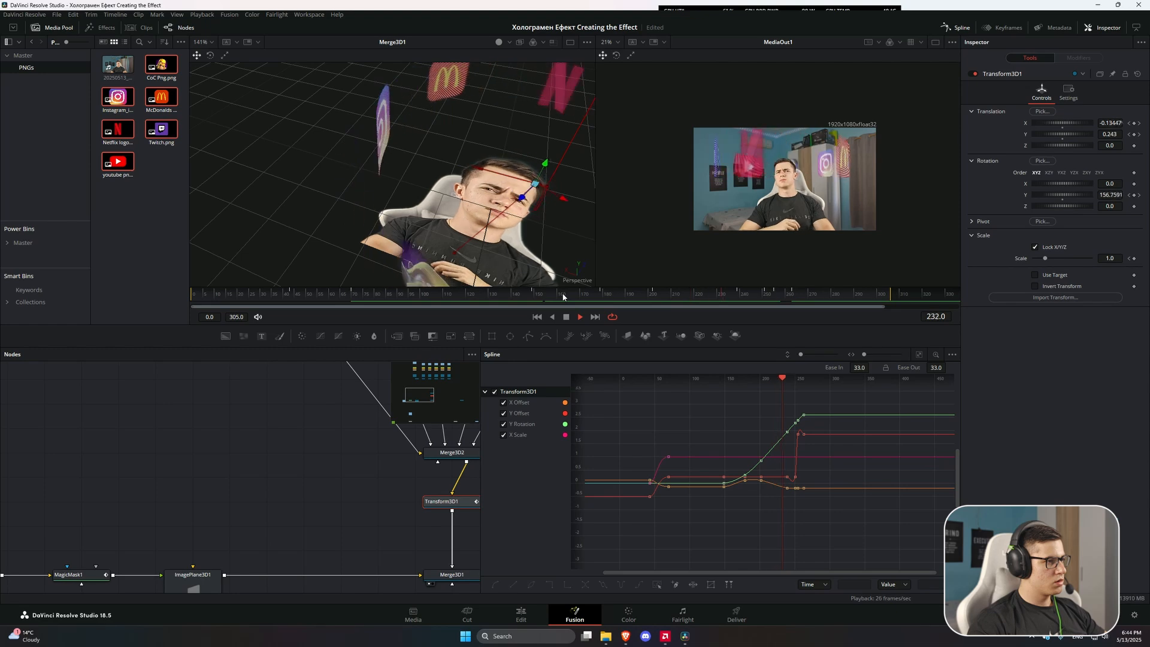
Play back the composited hologram through the fly-up gesture to check the motion.
key(space)
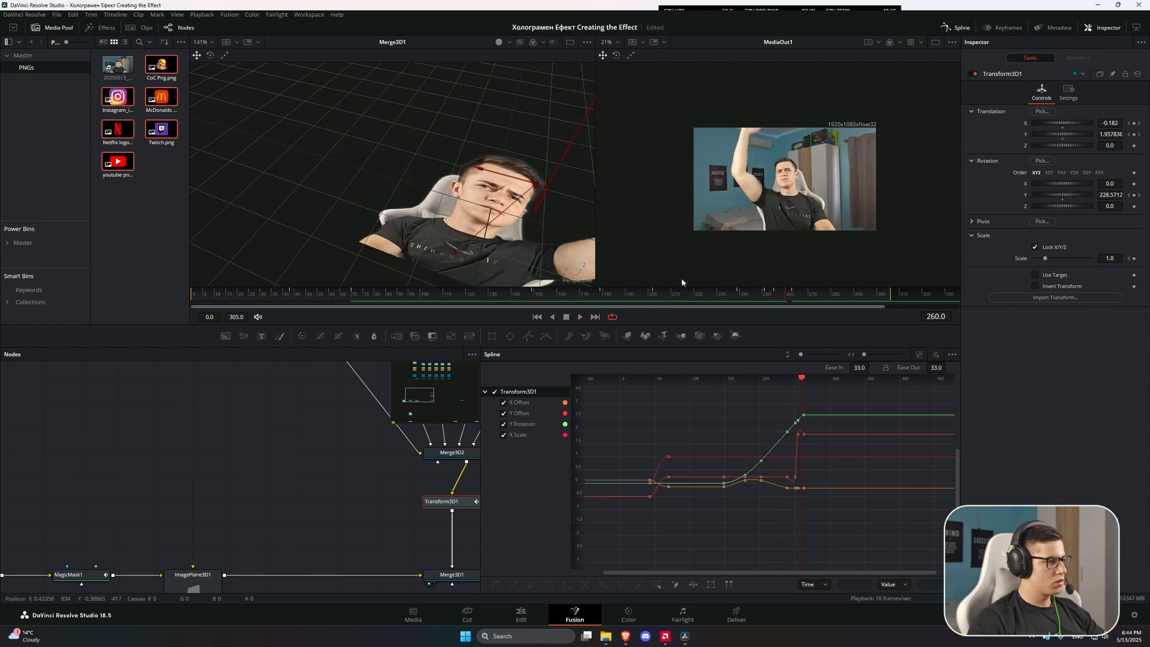
scroll(681, 278, up, 2)
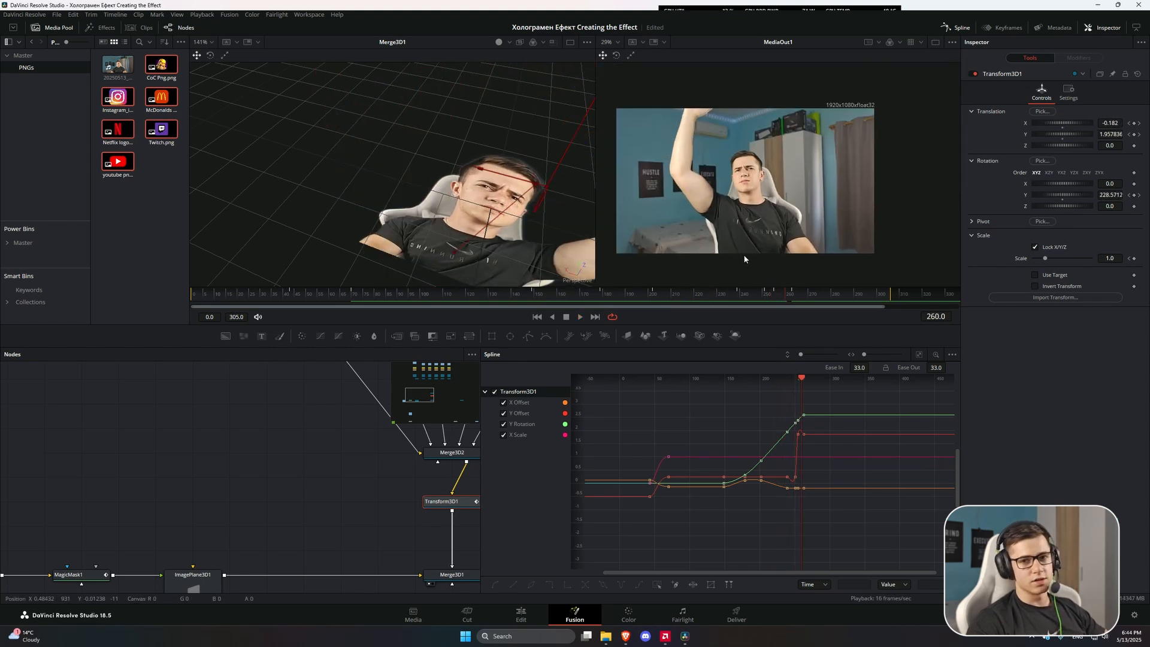
click(682, 295)
key(space)
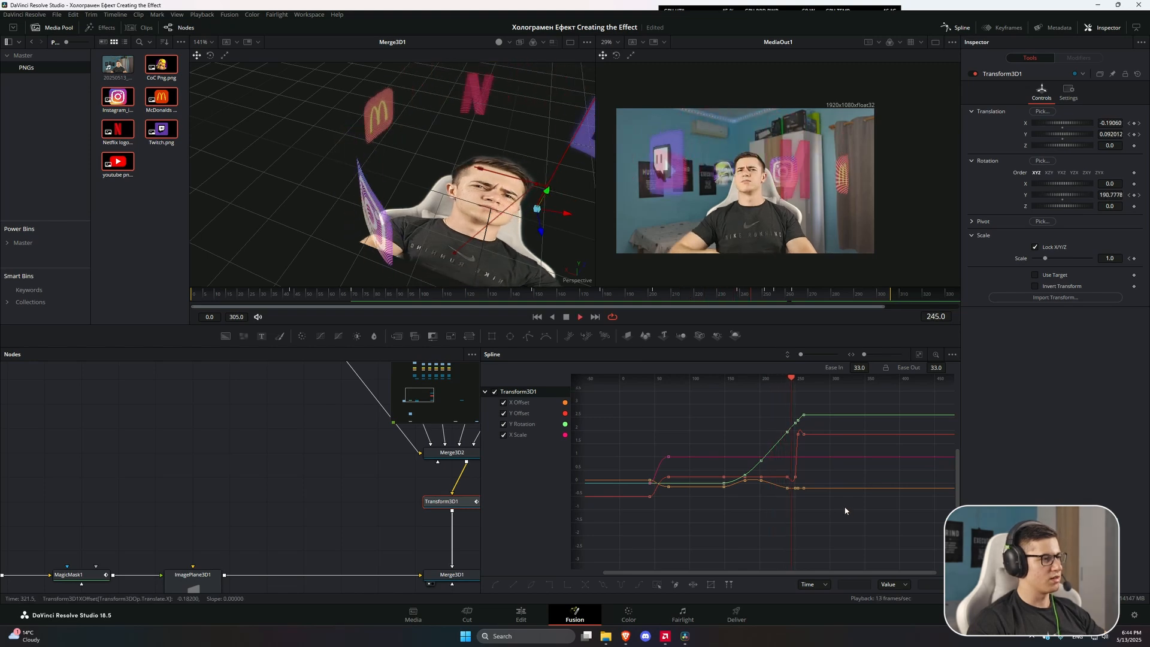
key(space)
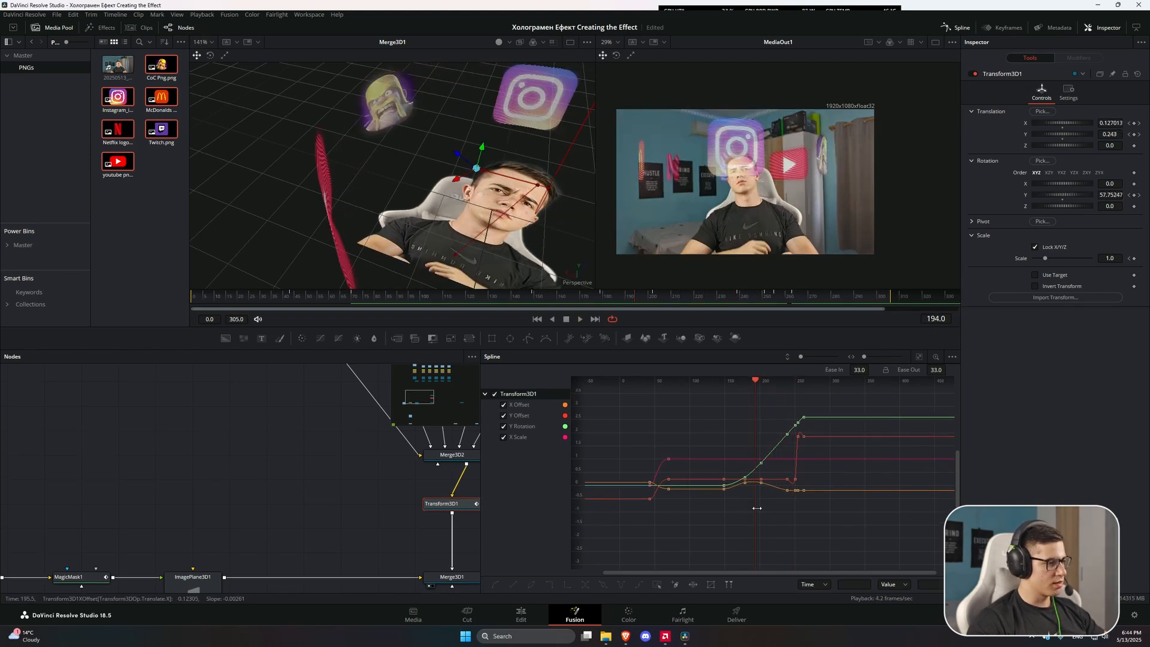
Smooth all of Transform3D1's keyframes from frame 149 onward and adjust their ease-out in the Spline editor.
scroll(757, 509, up, 3)
scroll(803, 520, down, 1)
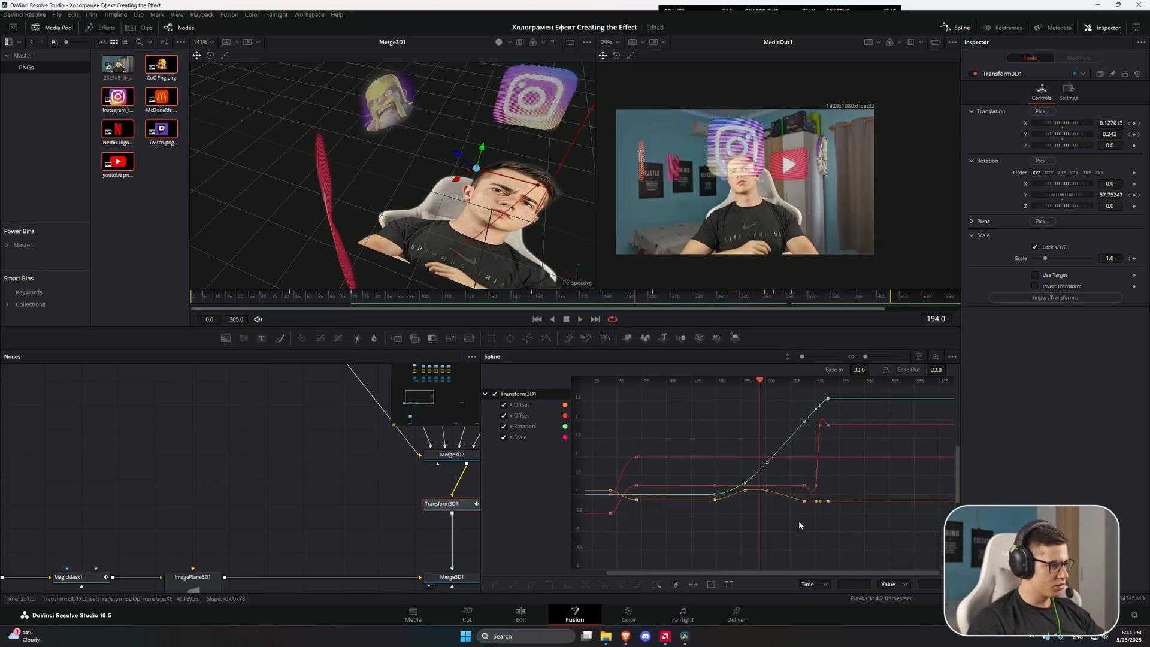
drag(695, 401, 696, 400)
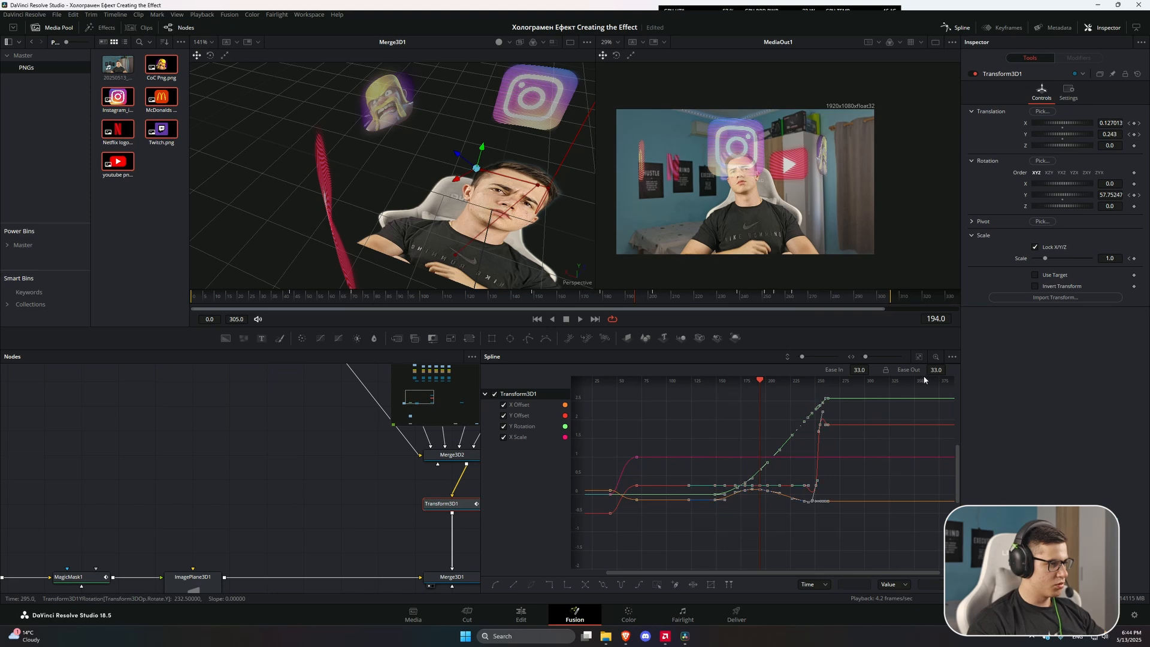
drag(934, 365, 948, 369)
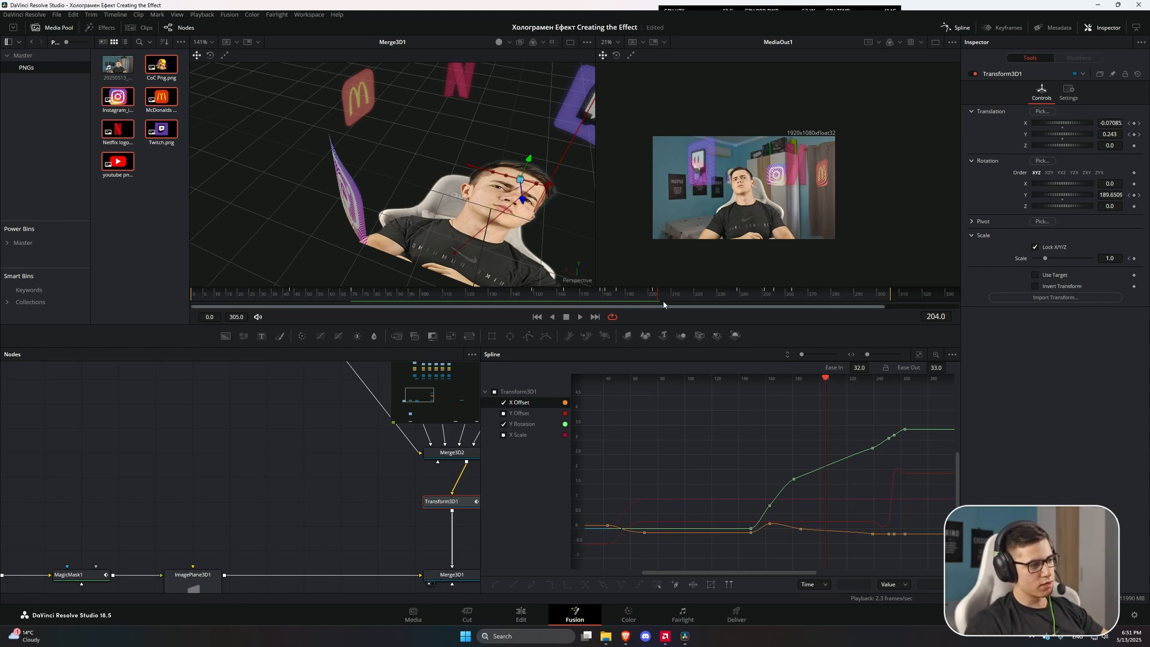
Set Transform3D1's X translation to -0.305 on frame 239 and play back the logos' spin.
drag(693, 302, 738, 300)
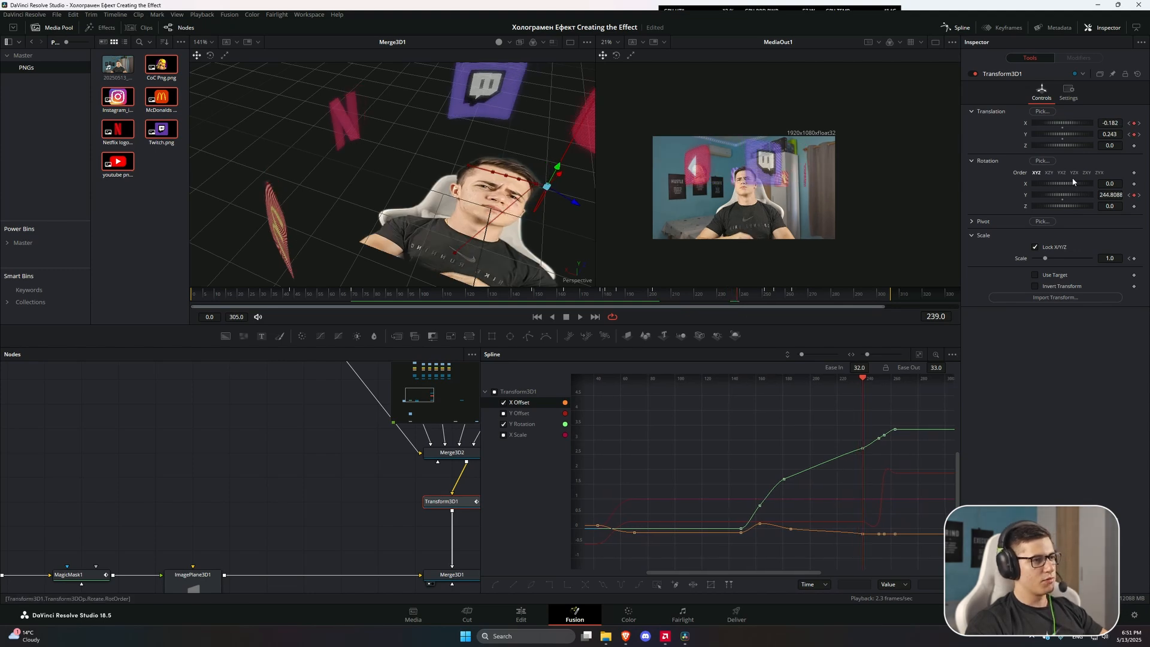
drag(1114, 123, 1102, 122)
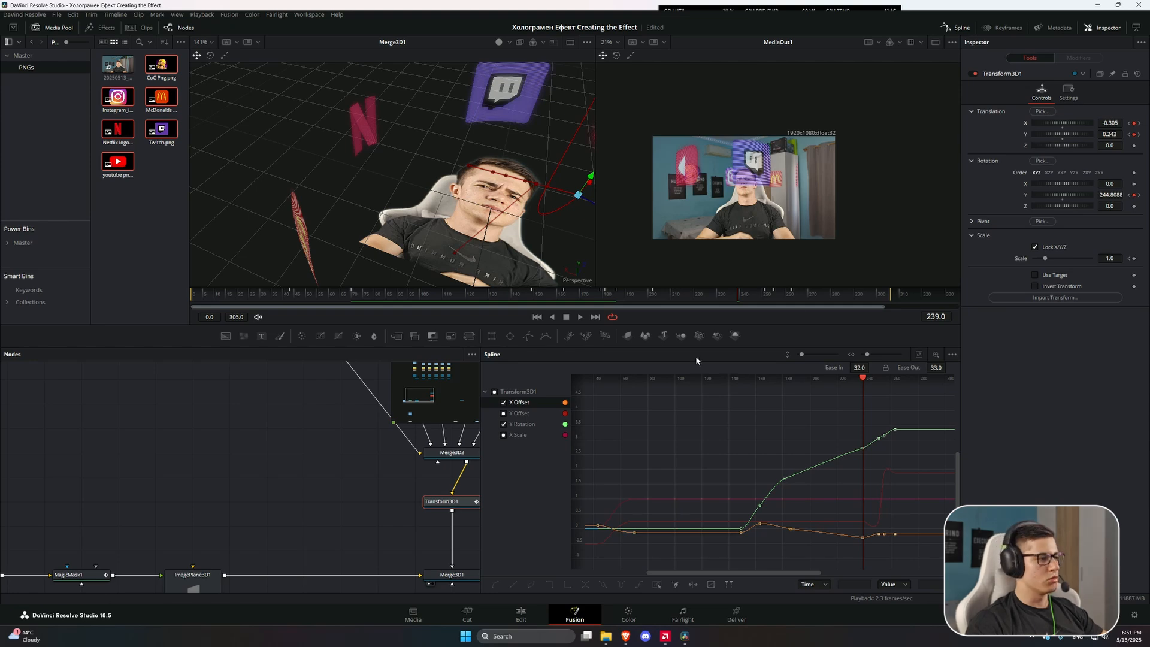
click(532, 298)
scroll(479, 224, down, 2)
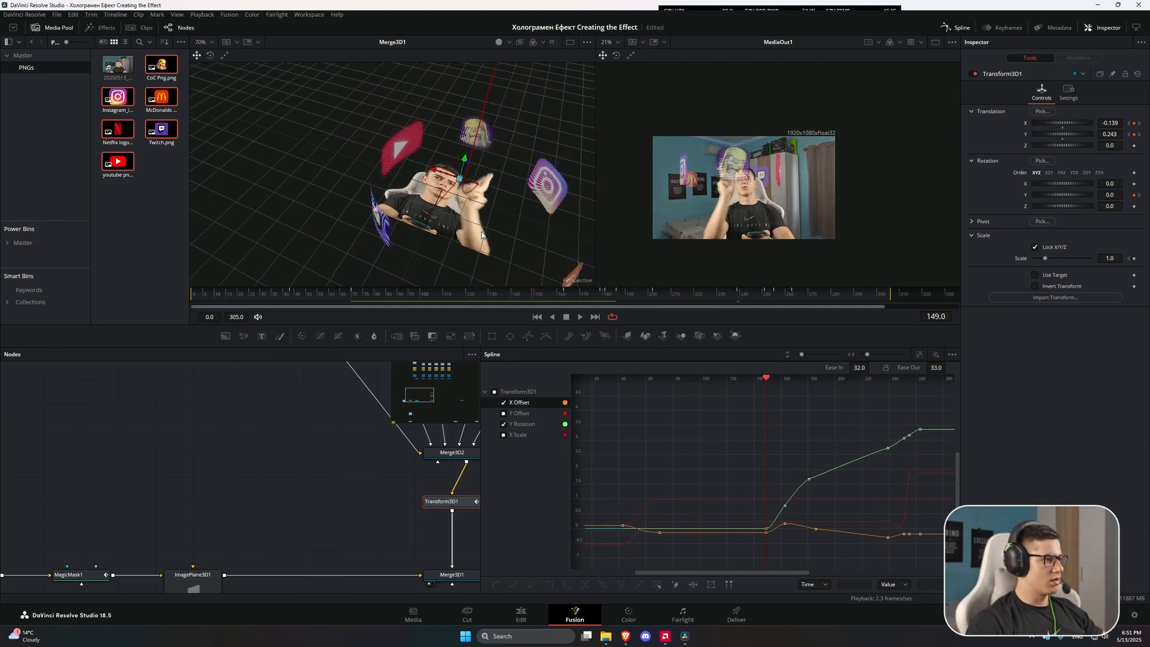
drag(482, 234, 584, 294)
key(space)
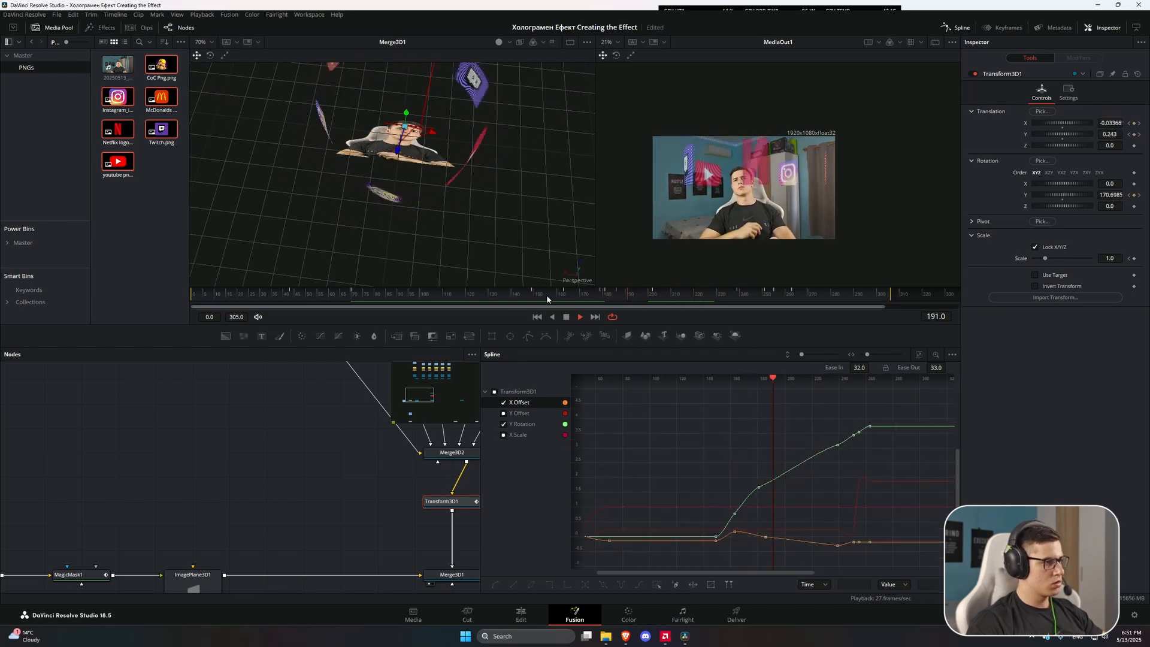
Shift the Y Rotation keyframe near frame 180 a few frames later in the Spline editor.
click(531, 296)
scroll(779, 473, up, 2)
drag(735, 492, 749, 492)
scroll(737, 483, down, 2)
scroll(850, 490, up, 2)
Replay the spin and lower the Y Rotation keyframe near frame 162 to about 70.4.
click(457, 295)
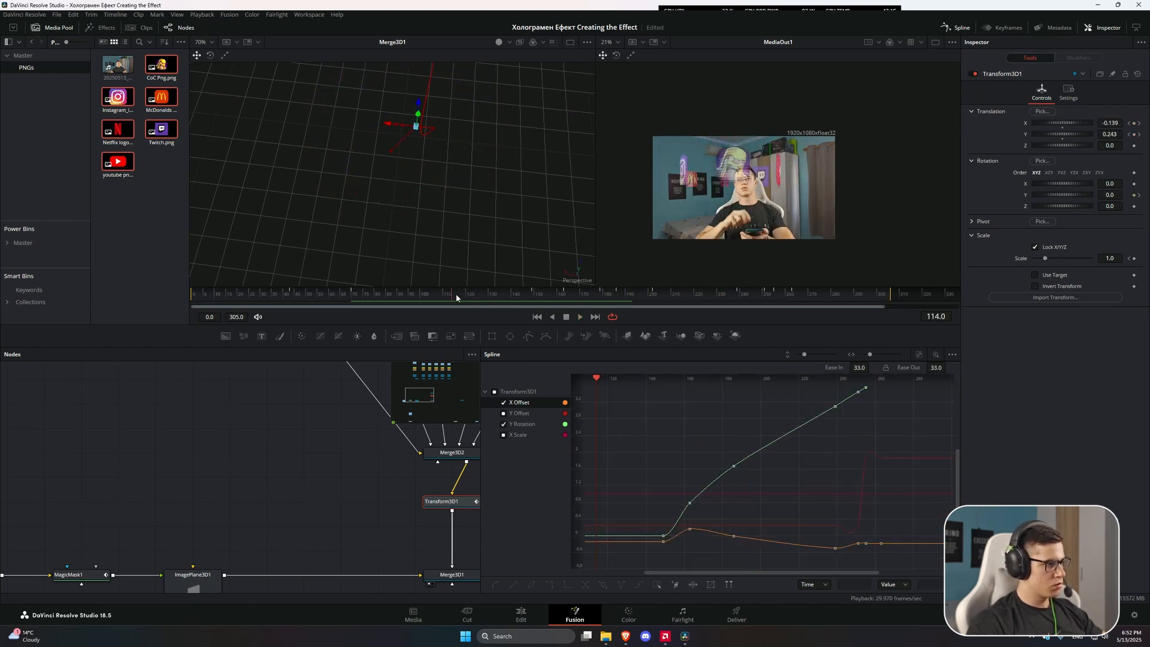
scroll(774, 421, left, 2)
scroll(846, 533, down, 3)
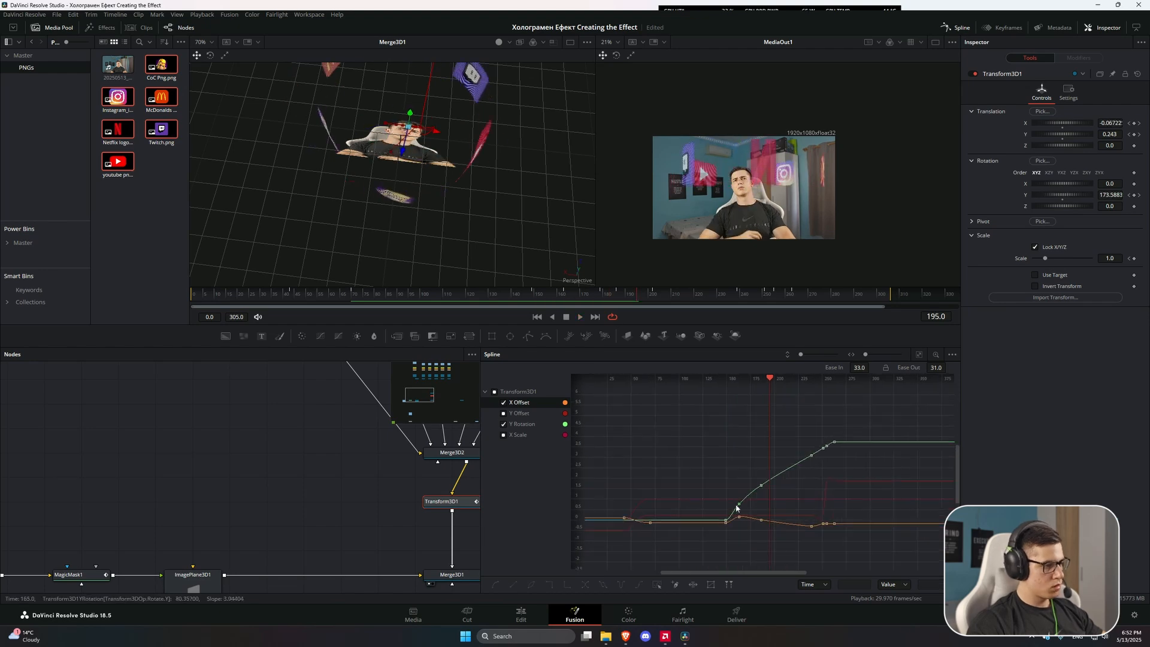
key(space)
key(space)
scroll(735, 478, up, 2)
drag(735, 477, 734, 498)
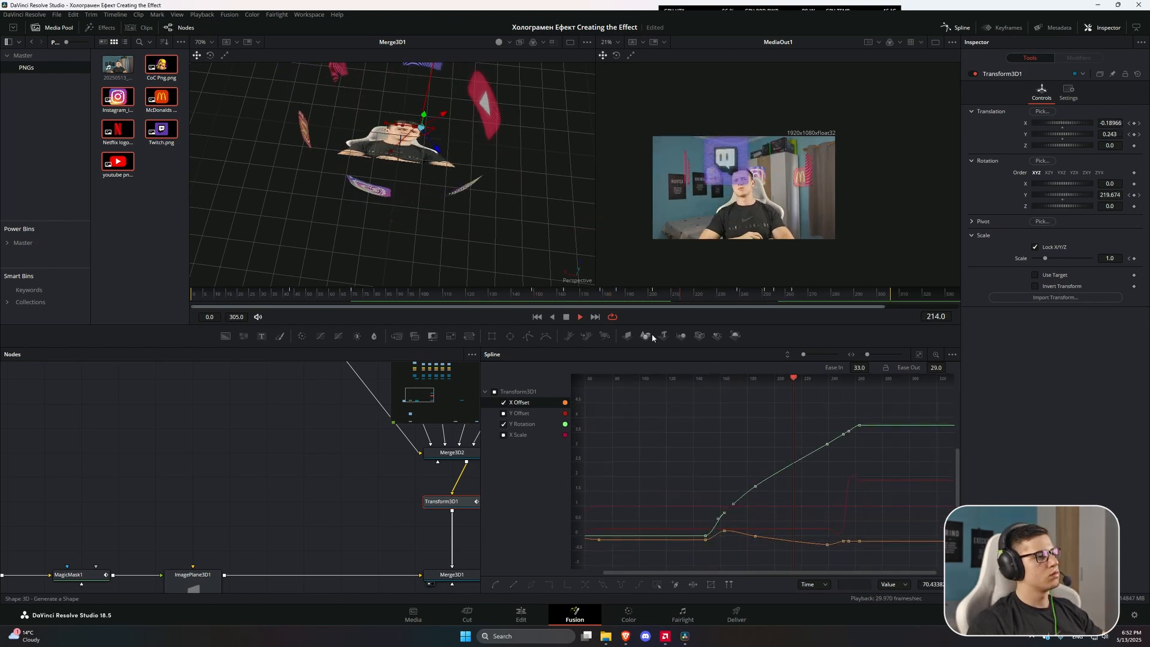
Smooth all the X Offset and Y Rotation keyframes and play back the complete logo spin.
key(ctrl+a)
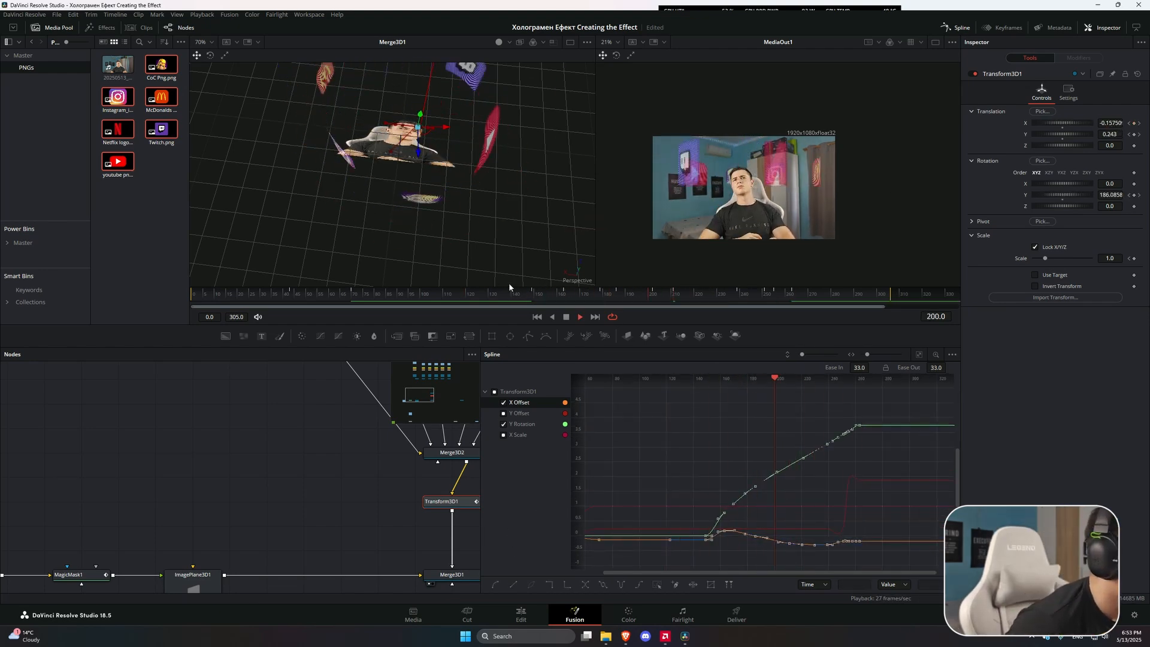
click(503, 294)
scroll(763, 471, up, 2)
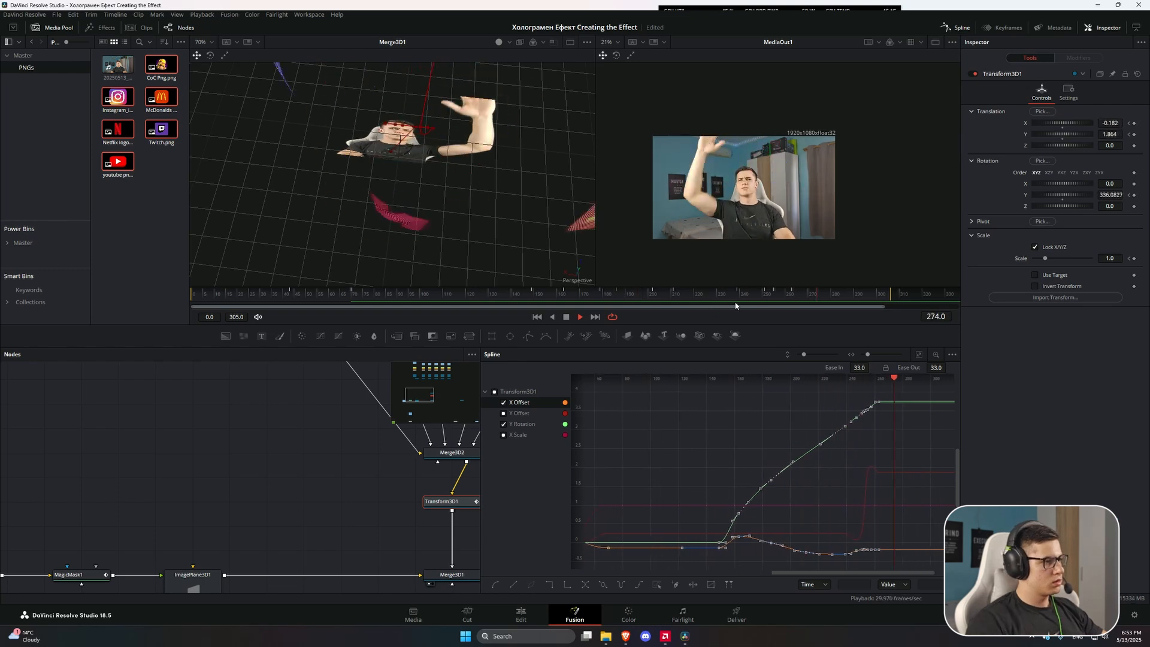
click(465, 297)
Switch to the Edit page to view the composited hologram clip on the timeline.
click(522, 616)
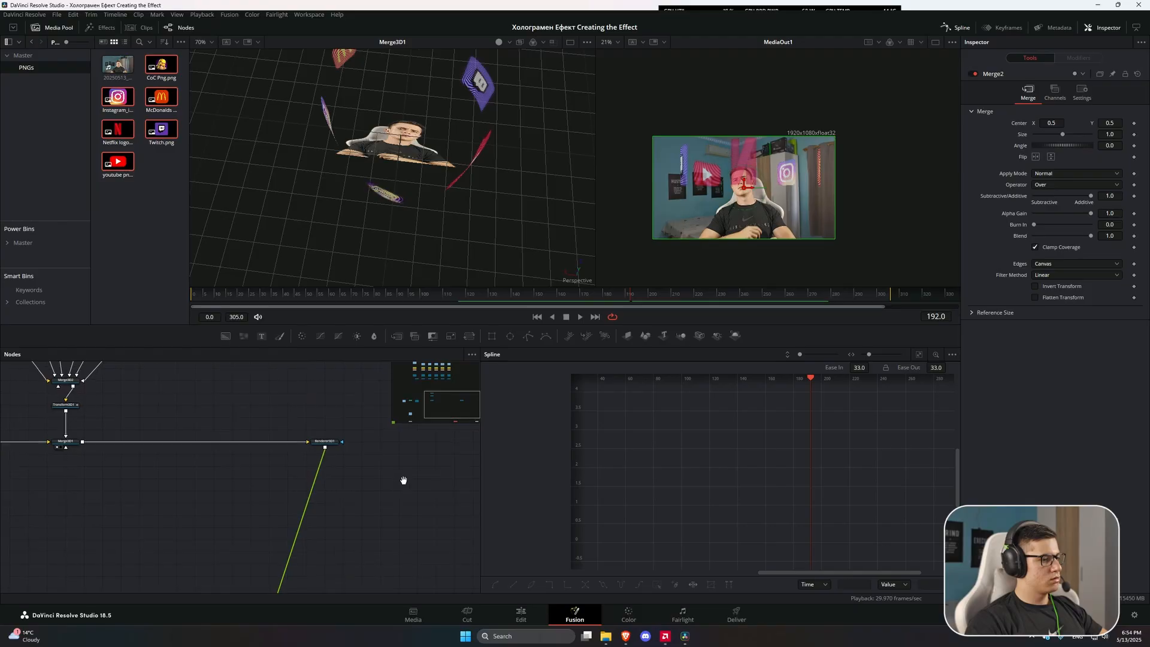
drag(403, 478, 418, 505)
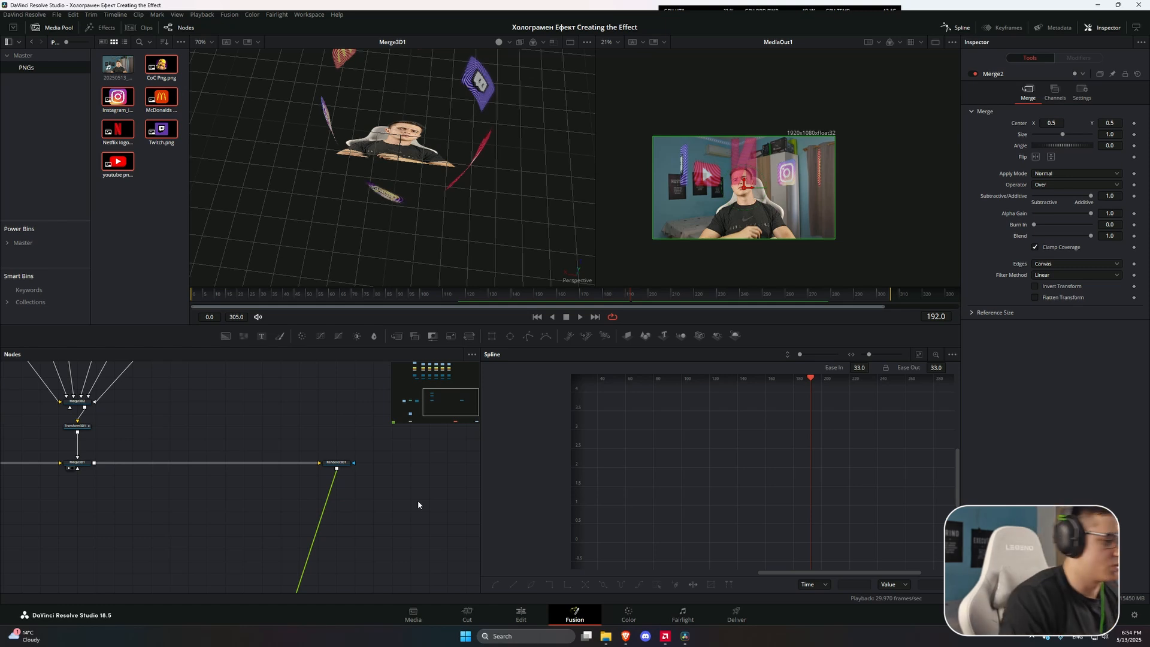
key(shift+4)
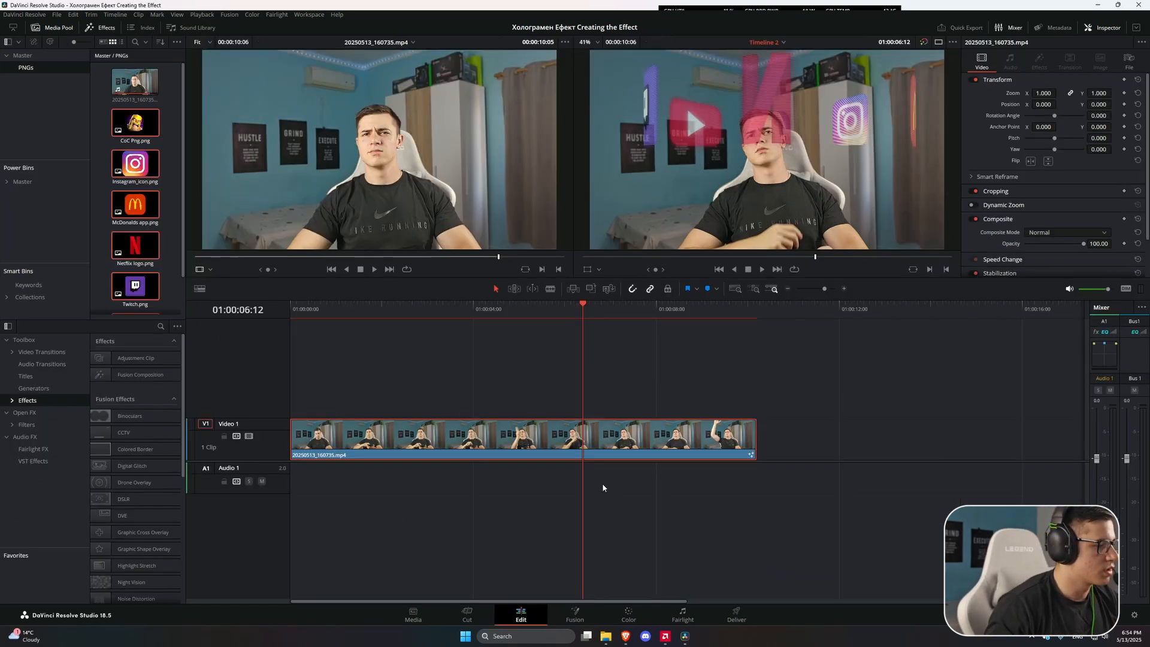